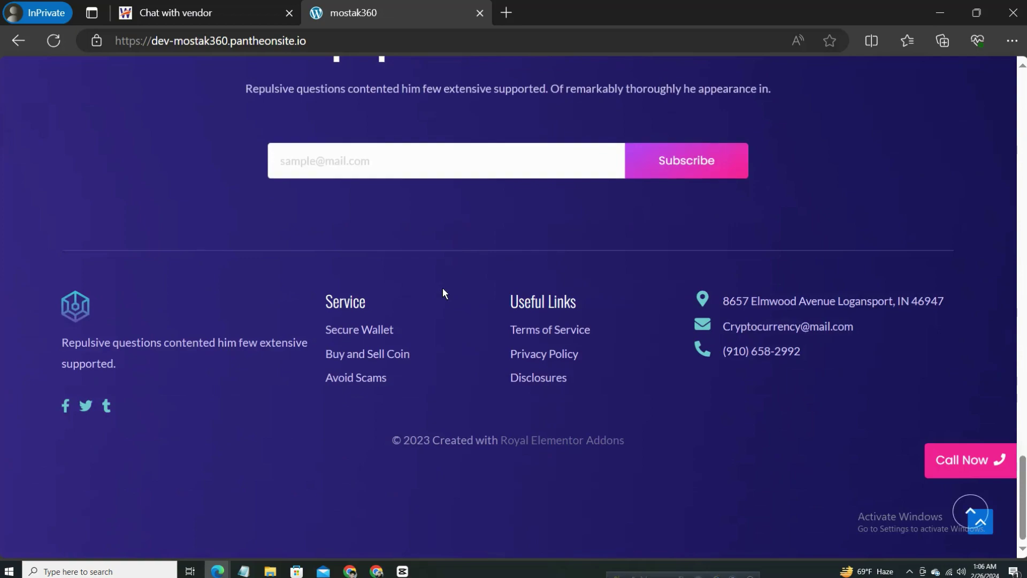
# Look over the current page and try its Call Now link, dismissing the phone-app prompt.
pyautogui.scroll(10, 443, 289)
pyautogui.scroll(15, 443, 292)
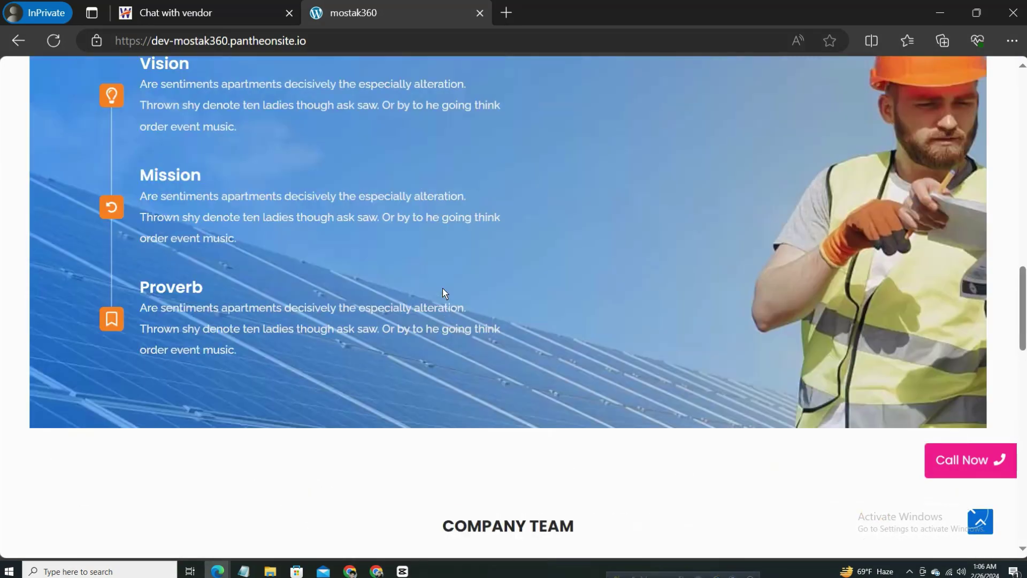
pyautogui.scroll(-15, 495, 310)
pyautogui.scroll(-12, 860, 421)
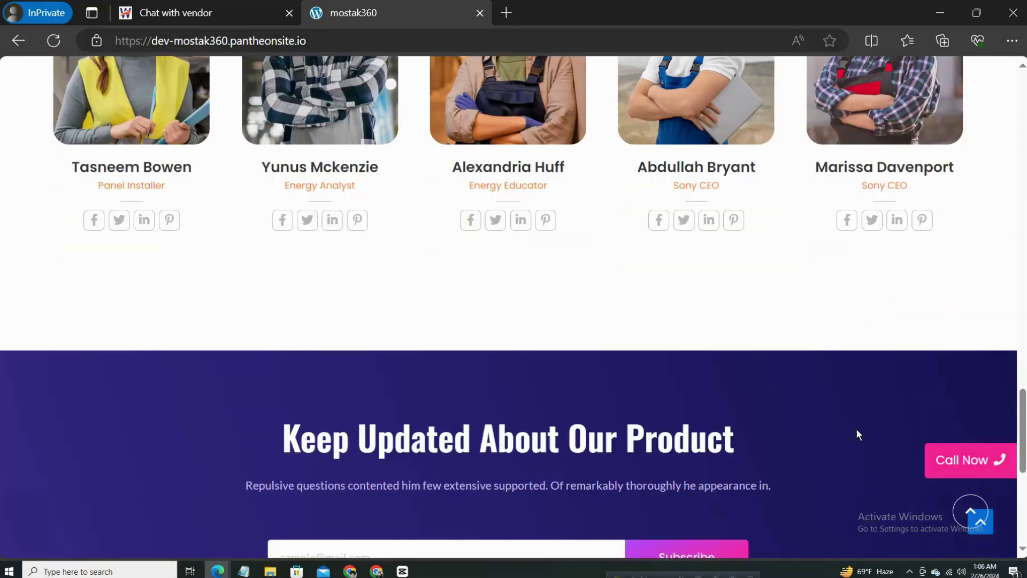
pyautogui.click(974, 463)
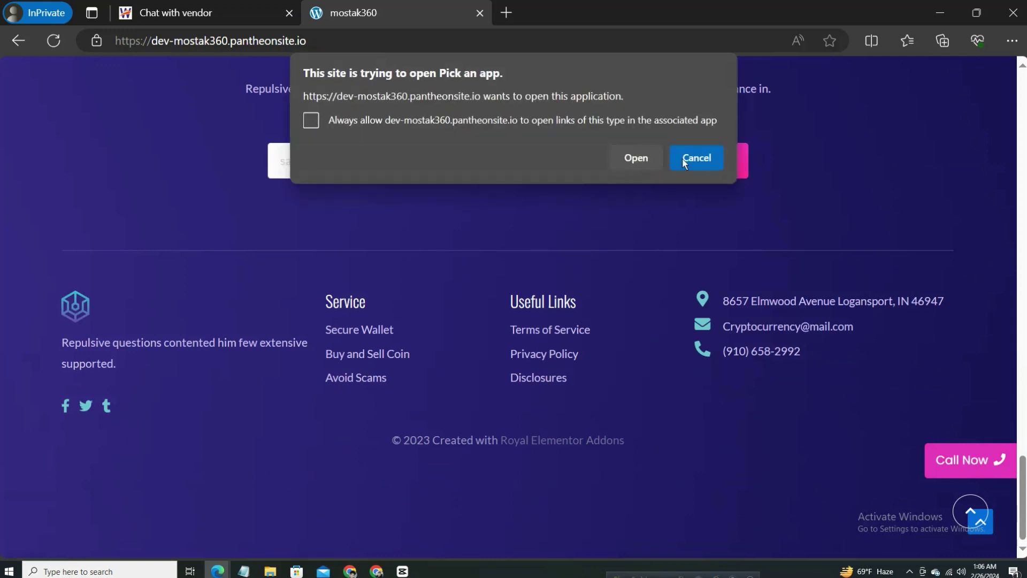
pyautogui.click(701, 159)
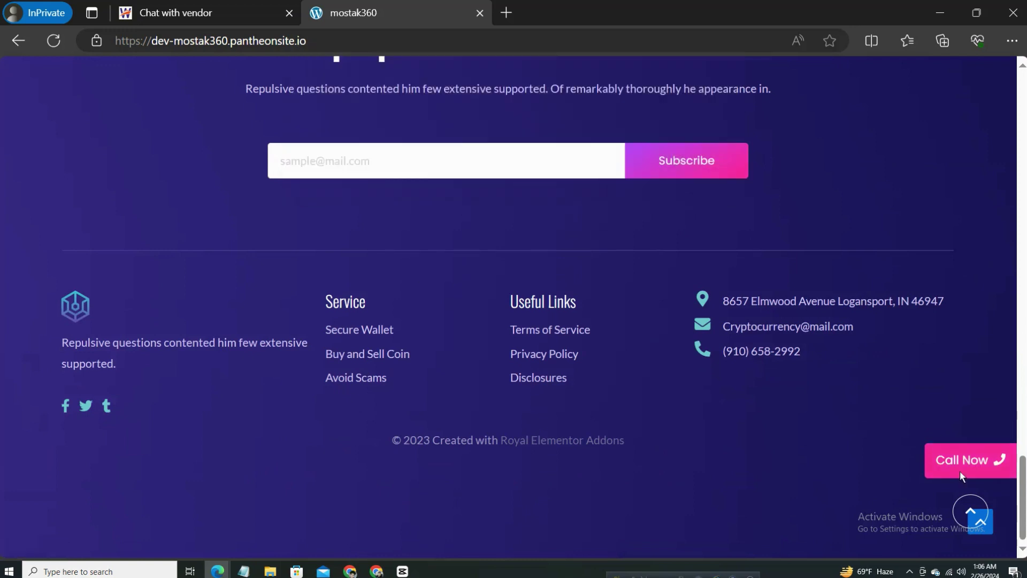
pyautogui.click(975, 513)
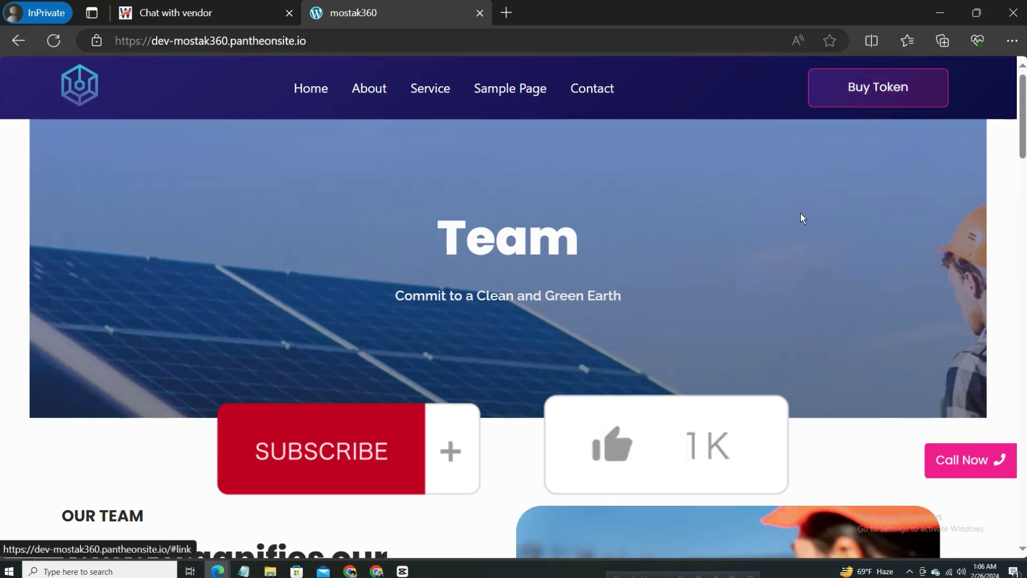
pyautogui.scroll(-20, 800, 213)
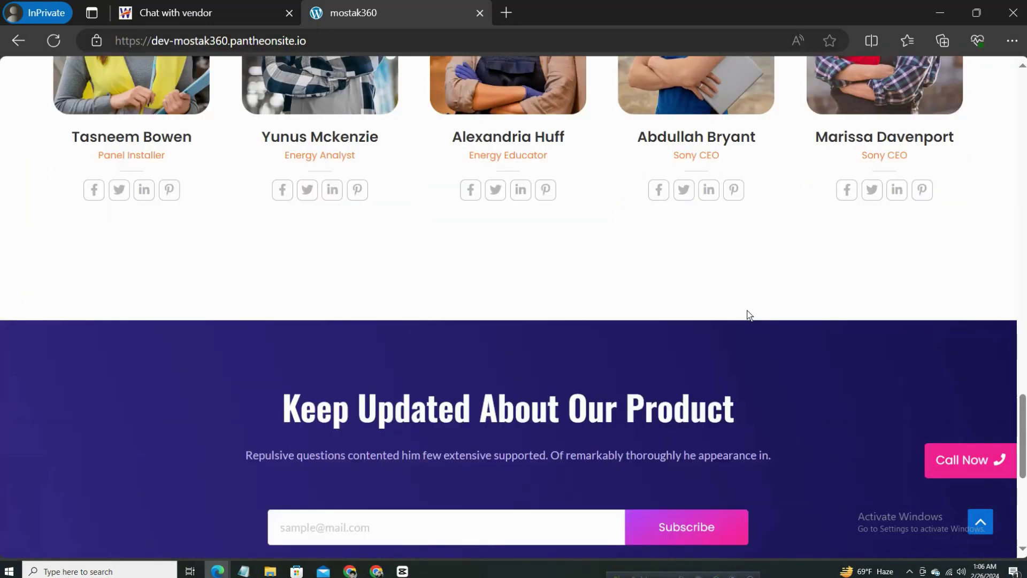
pyautogui.scroll(-7, 748, 315)
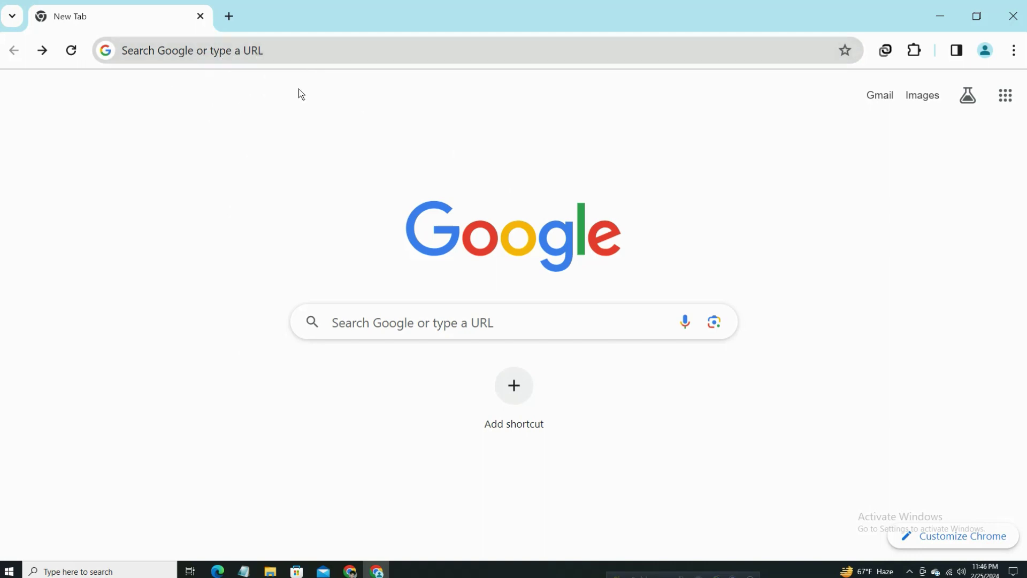
# Search Google for pantheon.io and open the Pantheon.io homepage from the results.
pyautogui.click(254, 56)
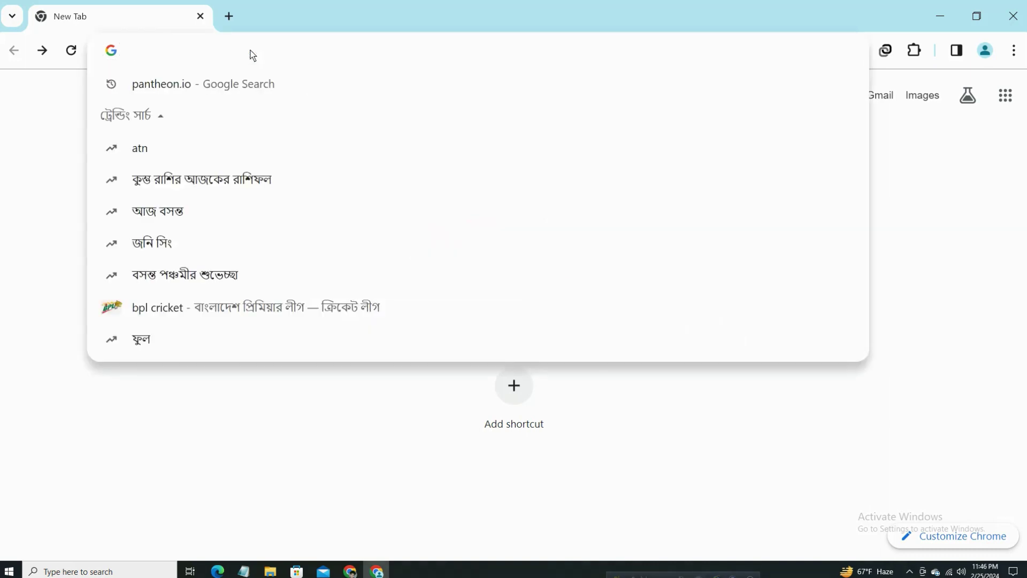
pyautogui.write('p')
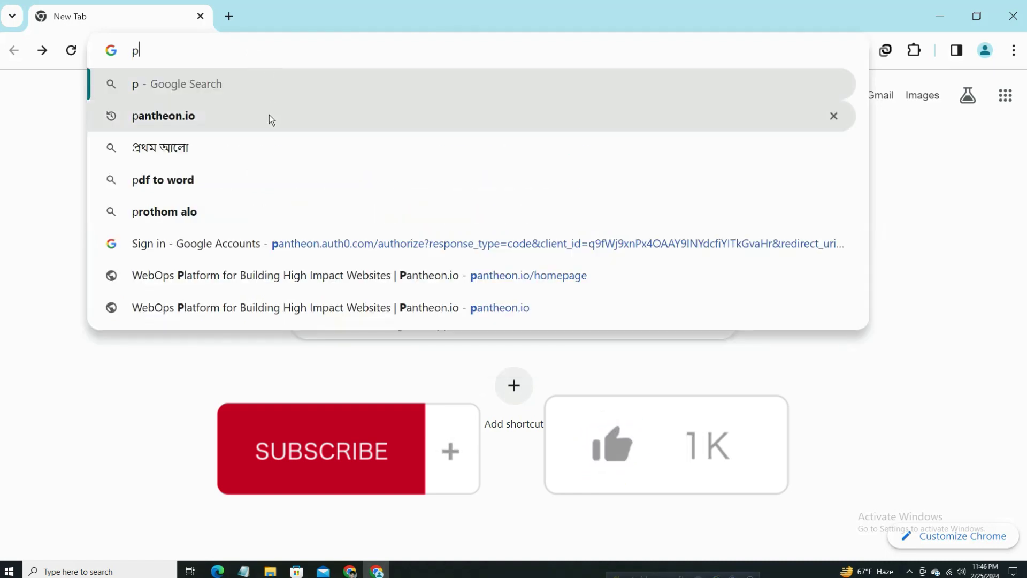
pyautogui.press('Down')
pyautogui.press('Return')
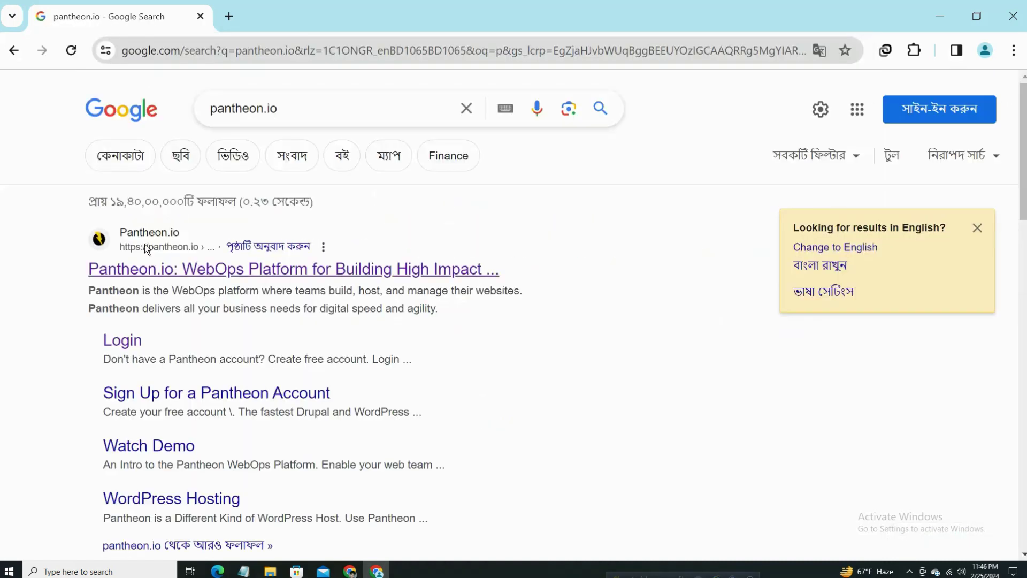
pyautogui.click(220, 272)
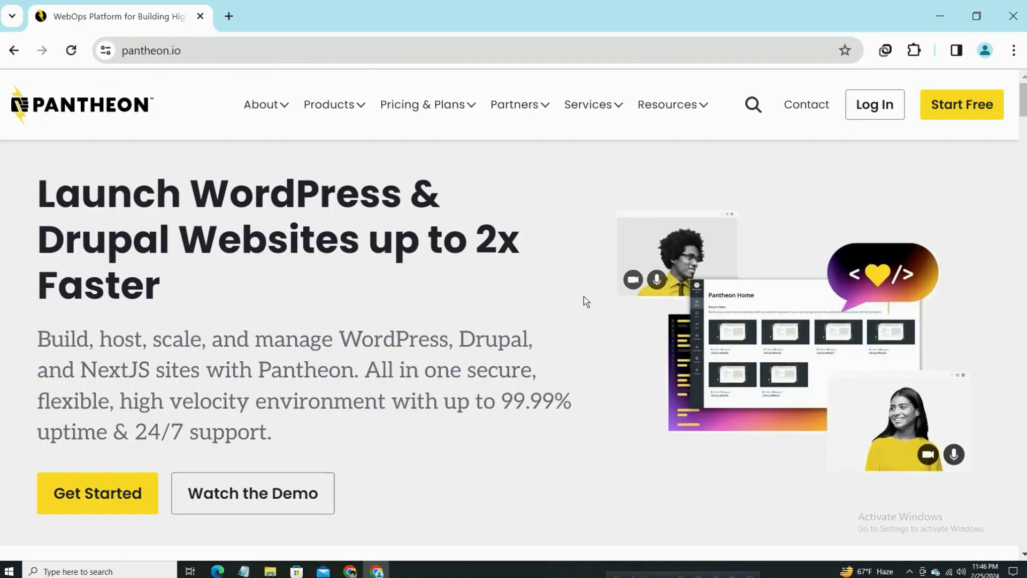
# Go from the Pantheon homepage to its Log In page.
pyautogui.scroll(-20, 586, 300)
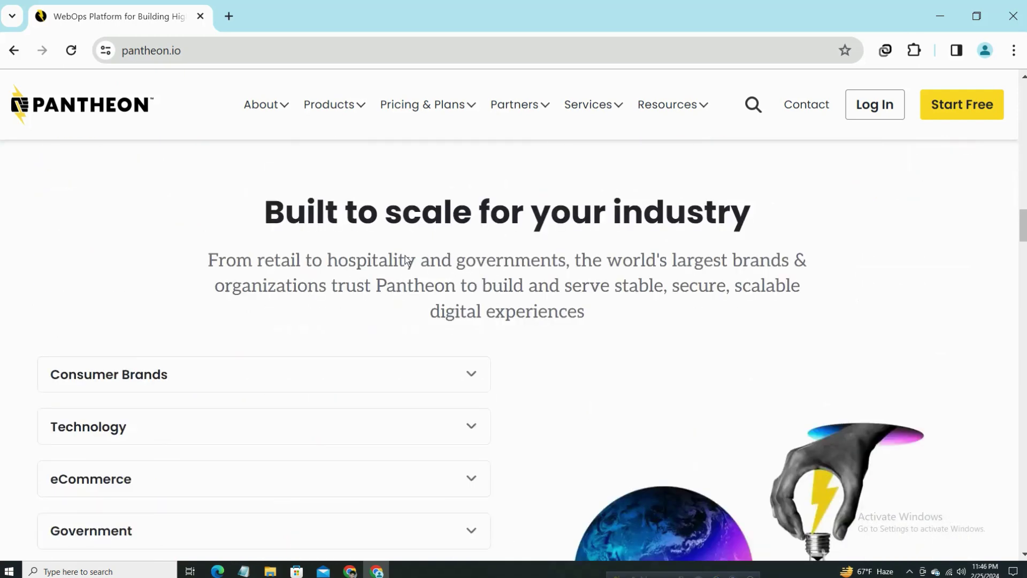
pyautogui.scroll(-5, 362, 265)
pyautogui.scroll(12, 364, 265)
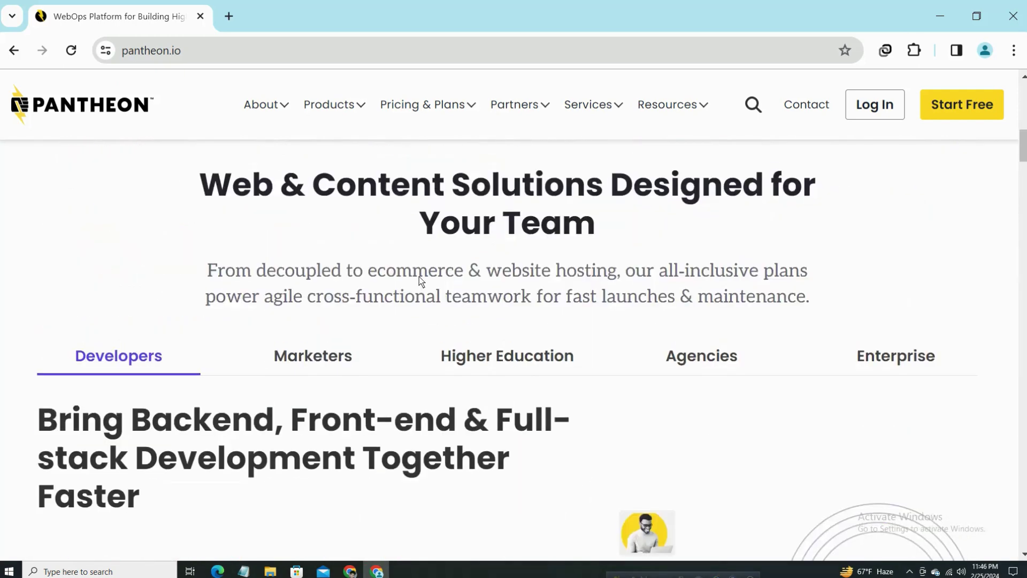
pyautogui.scroll(8, 419, 277)
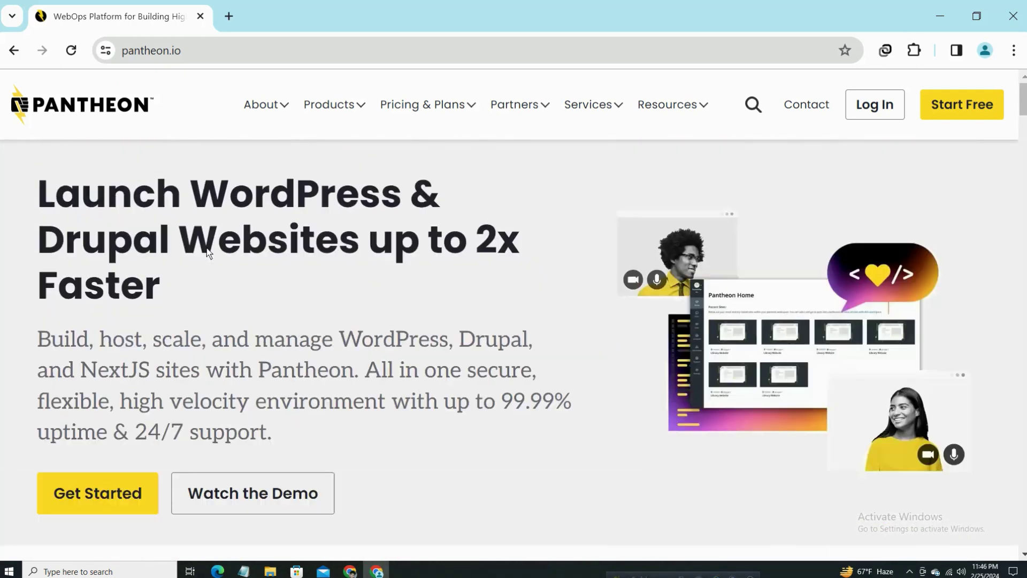
pyautogui.click(878, 101)
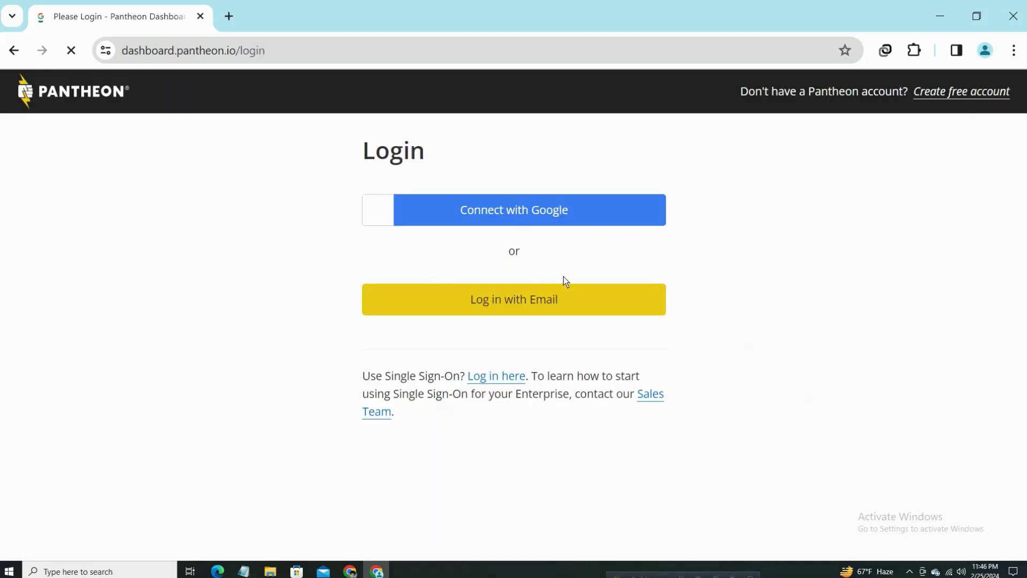
# Choose Connect with Google and submit the saved account e-mail.
pyautogui.click(468, 212)
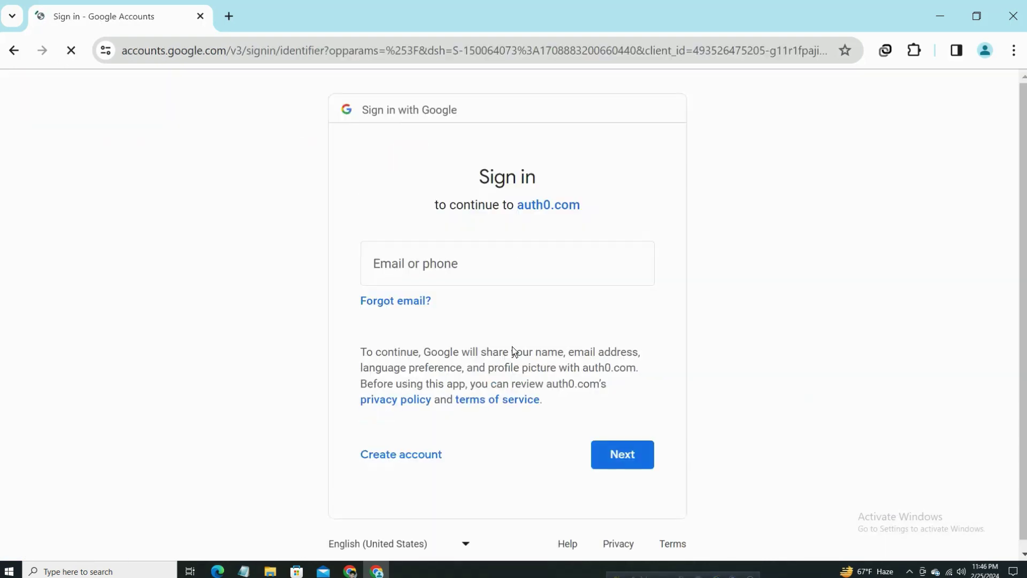
pyautogui.click(466, 271)
pyautogui.click(494, 316)
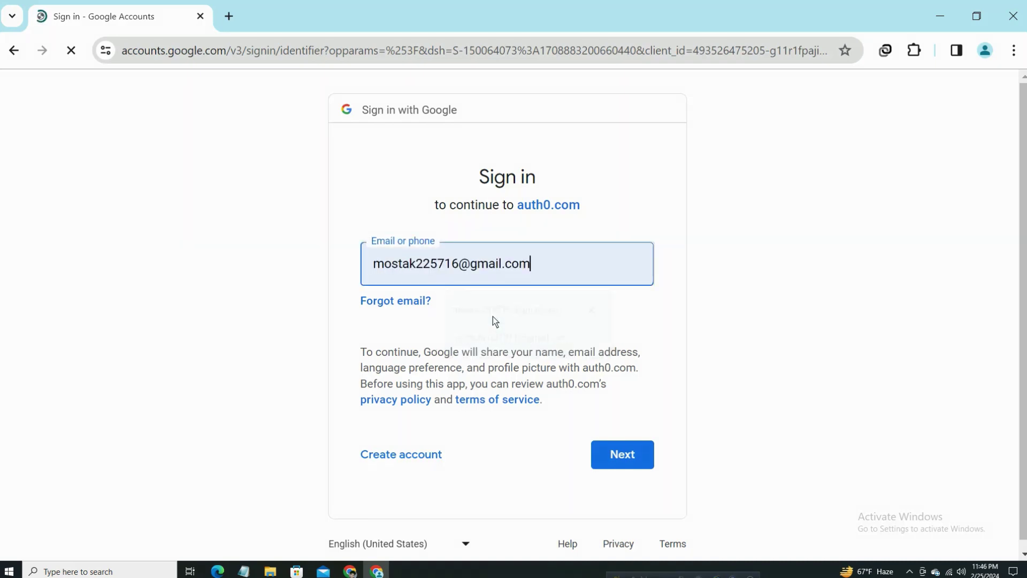
pyautogui.scroll(-1, 610, 530)
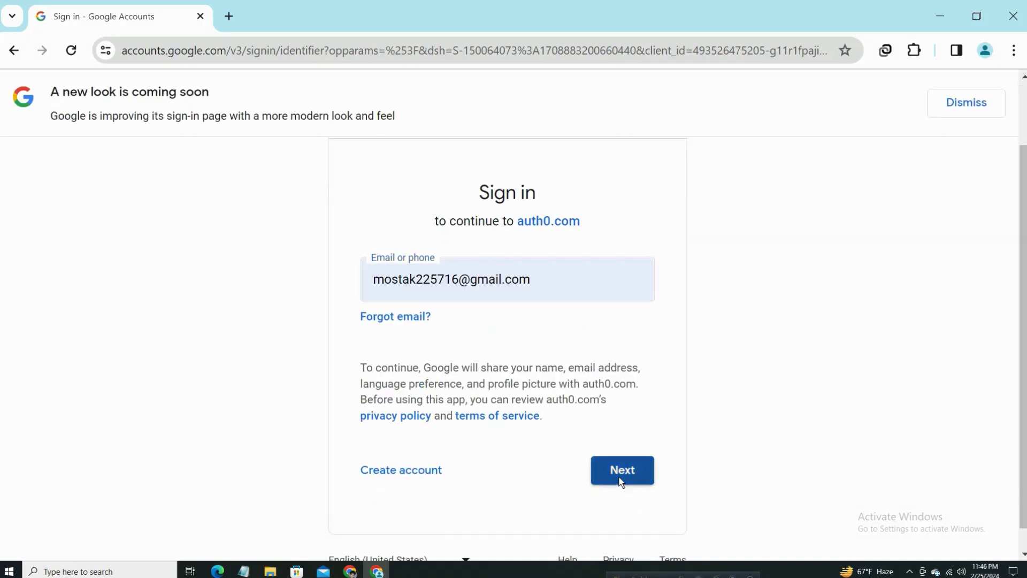
pyautogui.click(619, 480)
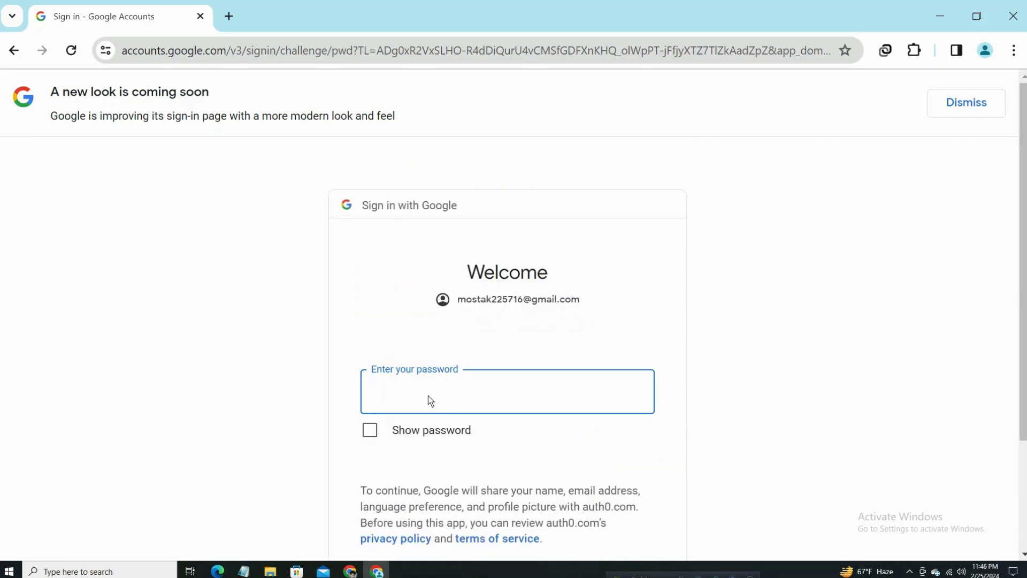
# Enter and submit the Google account password.
pyautogui.write('•••••')
pyautogui.scroll(-3, 544, 349)
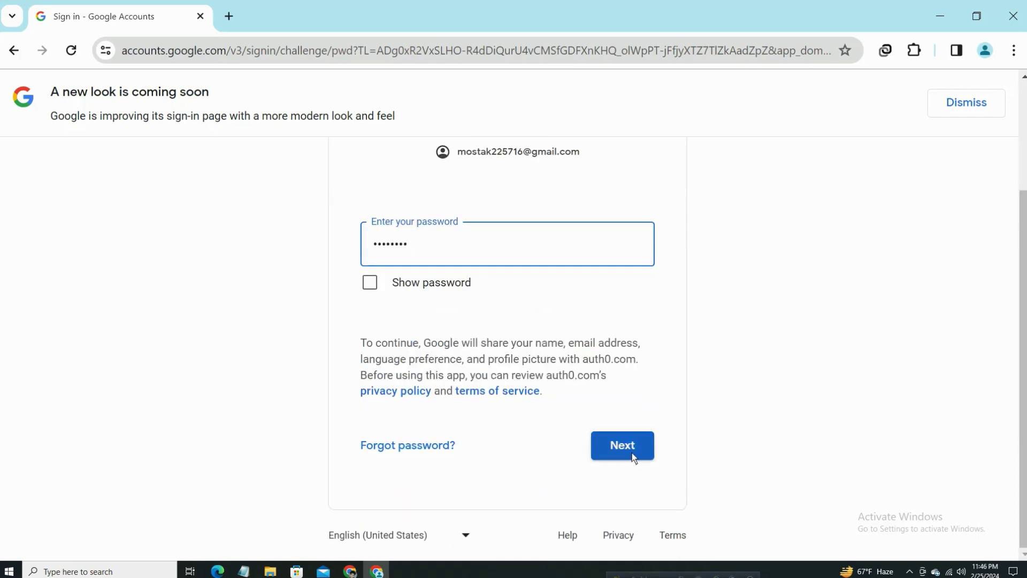
pyautogui.click(633, 454)
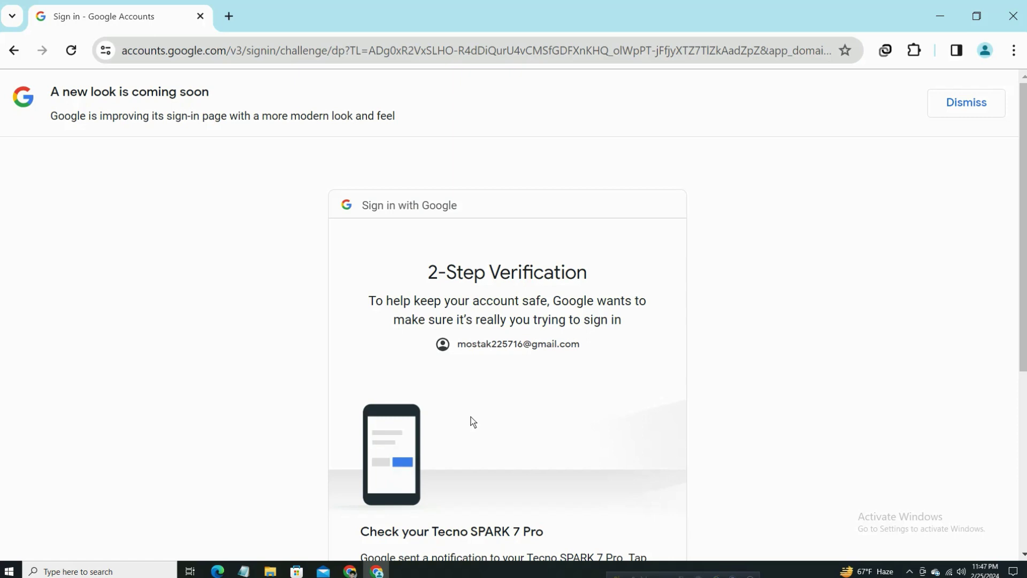
pyautogui.scroll(-2, 471, 417)
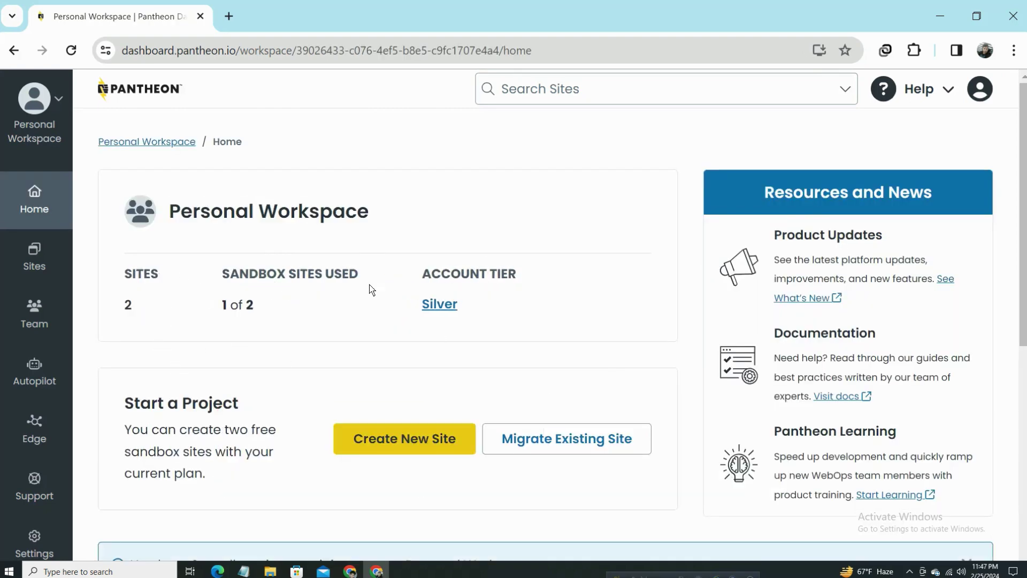
# Open the Sites list from the sidebar and choose Create New Site.
pyautogui.scroll(-7, 490, 372)
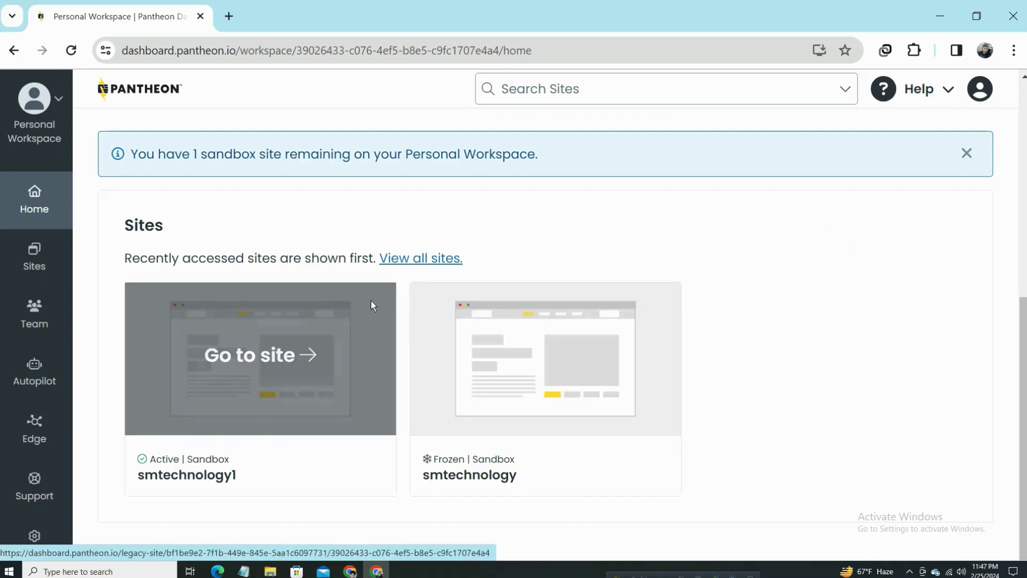
pyautogui.click(38, 263)
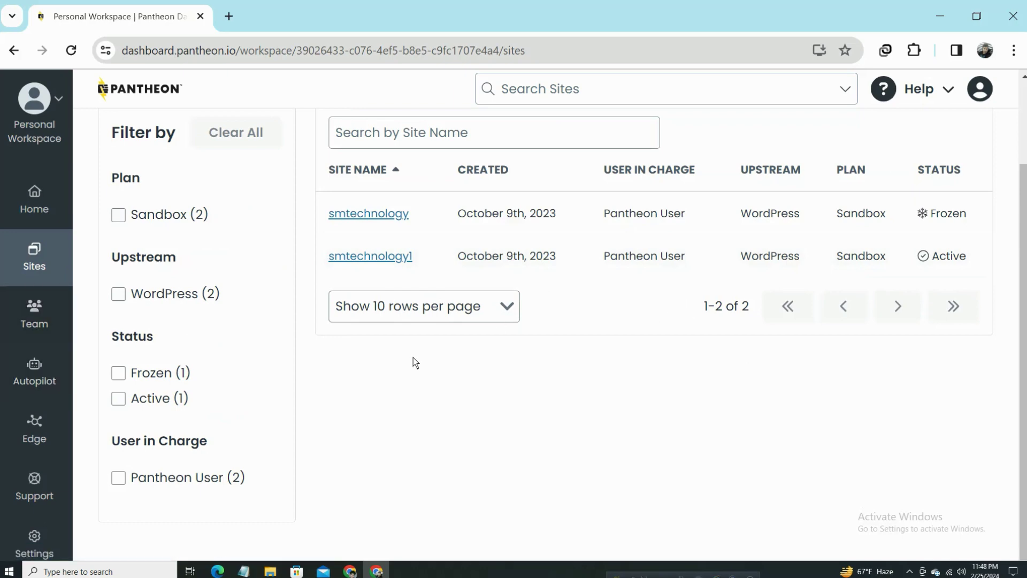
pyautogui.scroll(2, 540, 375)
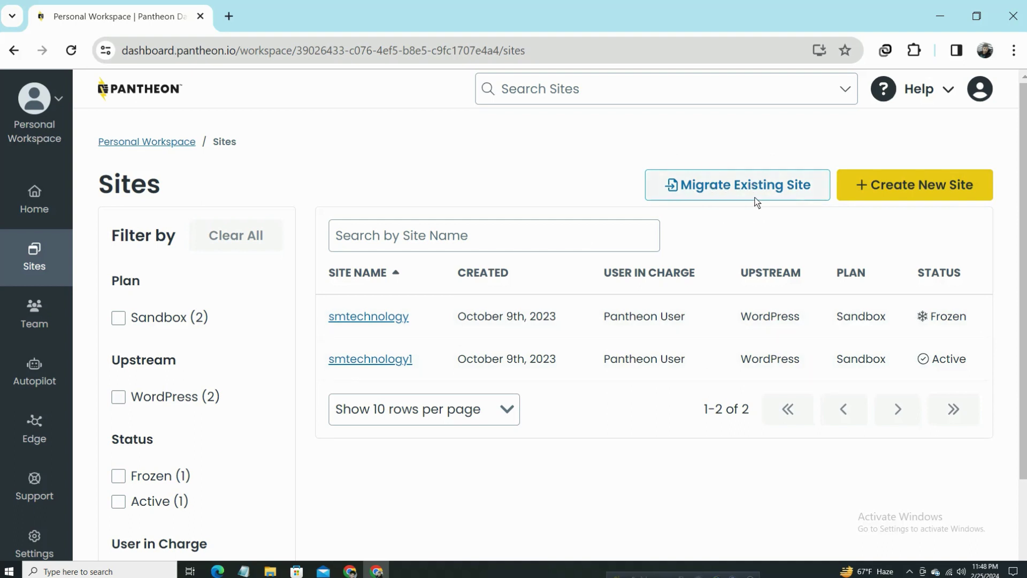
pyautogui.click(909, 187)
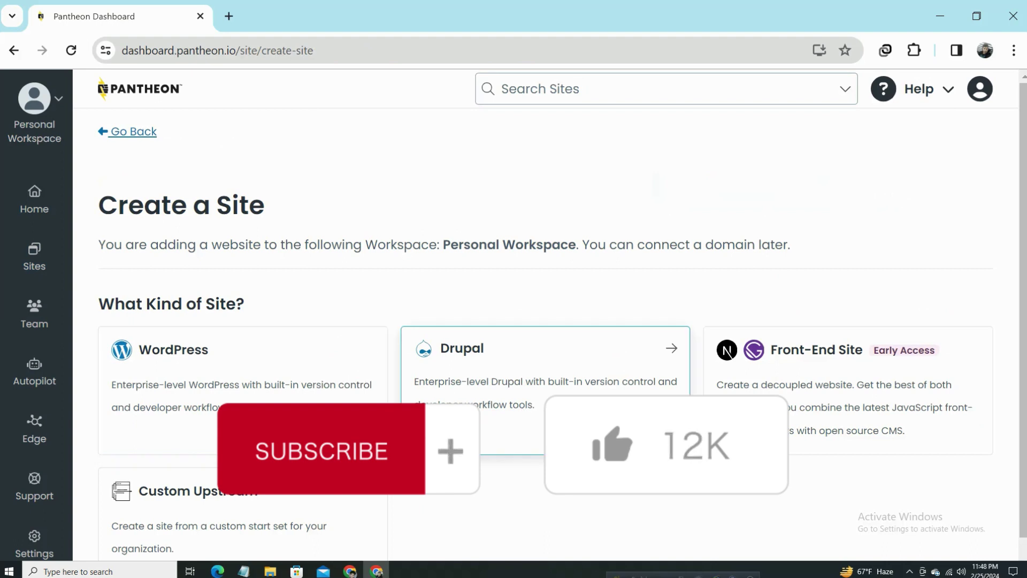
# Pick the WordPress card as the new site's type.
pyautogui.scroll(-1, 241, 375)
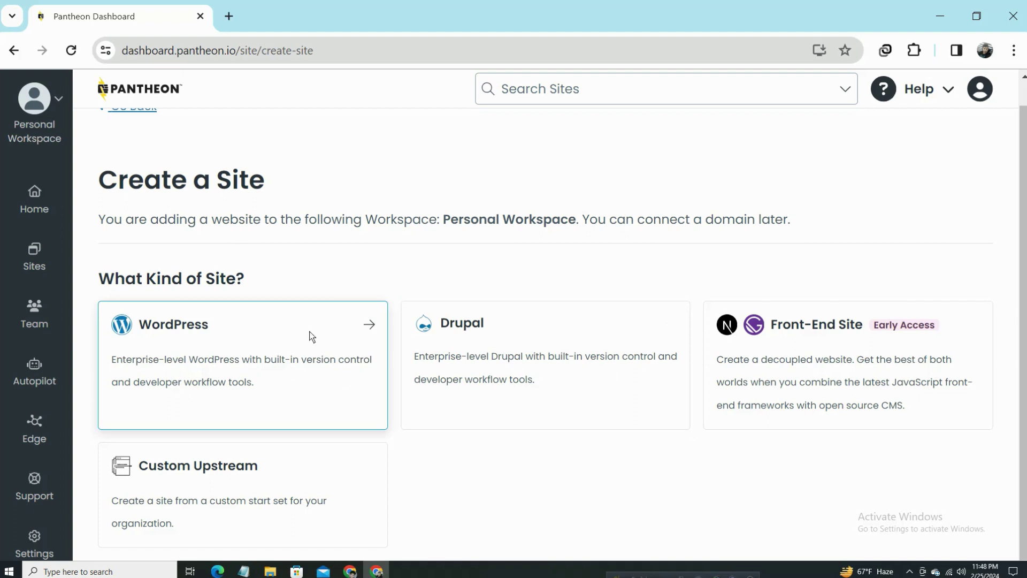
pyautogui.click(373, 325)
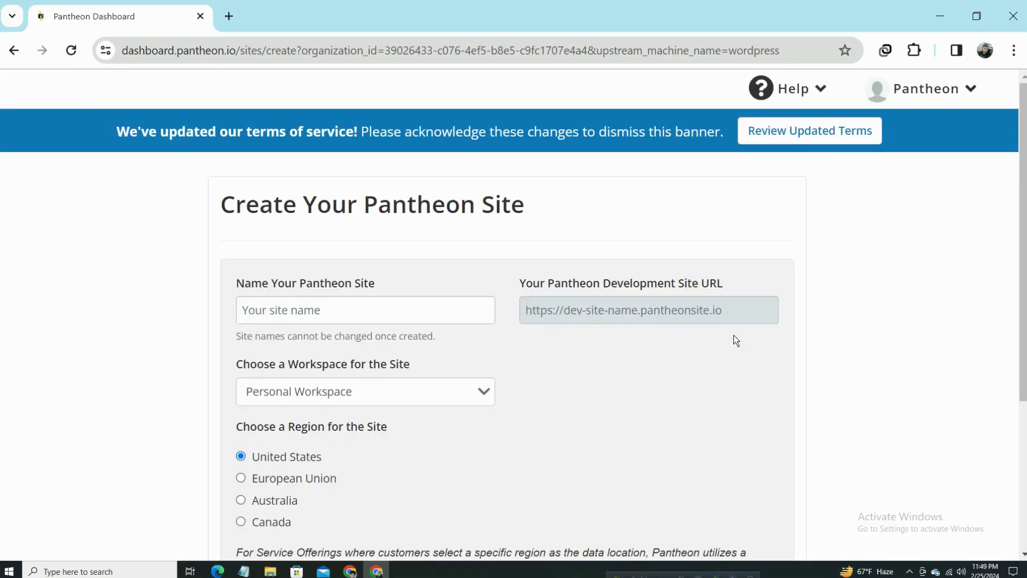
# Name the site mostak360, keep Personal Workspace and United States region, and continue.
pyautogui.click(286, 319)
pyautogui.click(333, 316)
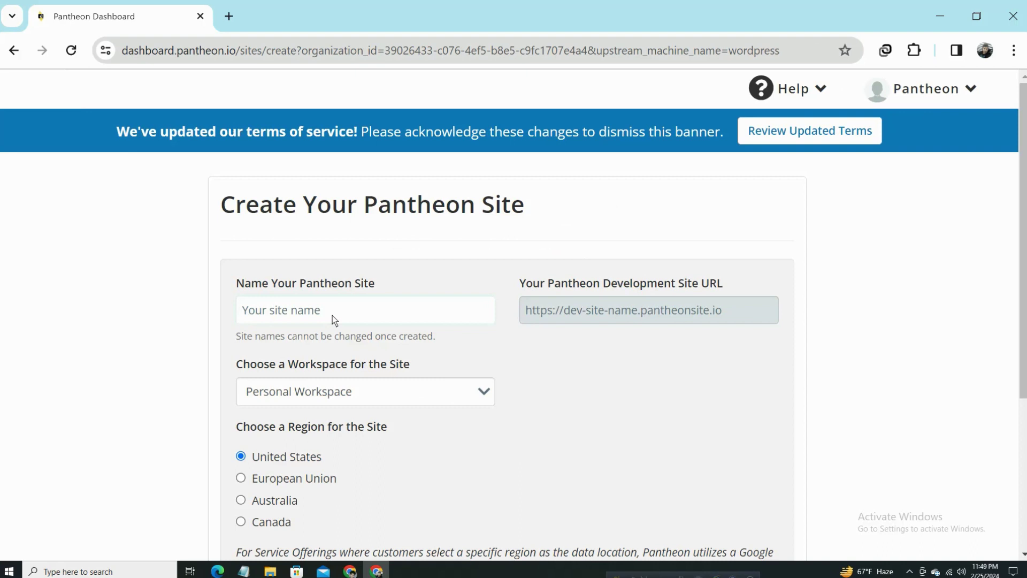
pyautogui.write('mos')
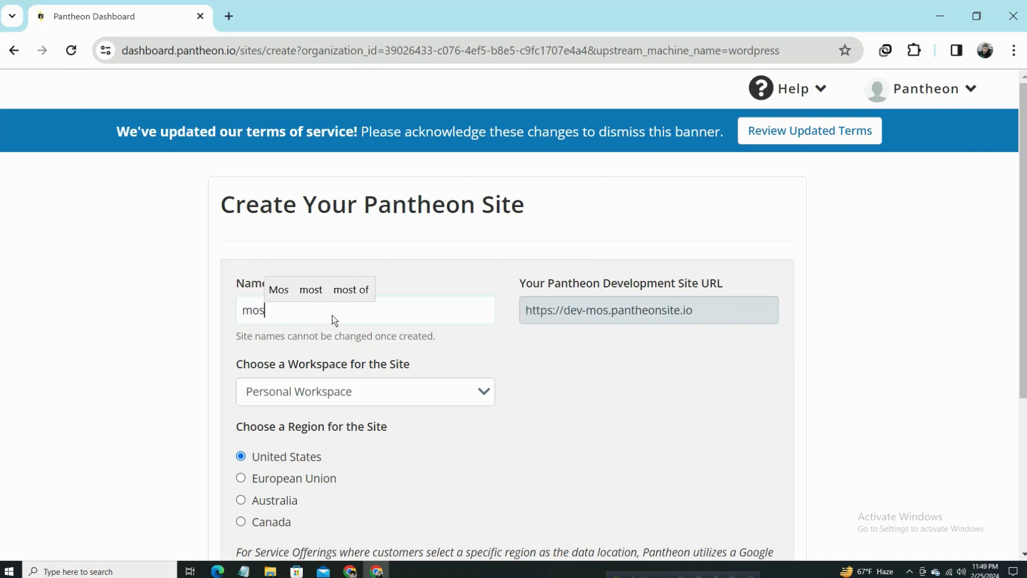
pyautogui.write('tak360')
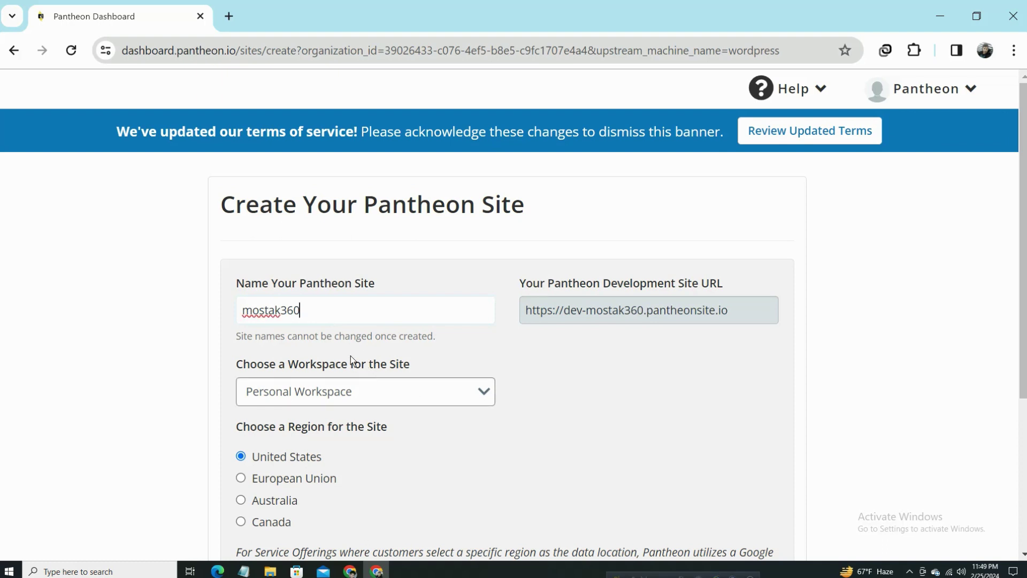
pyautogui.click(412, 397)
pyautogui.click(412, 398)
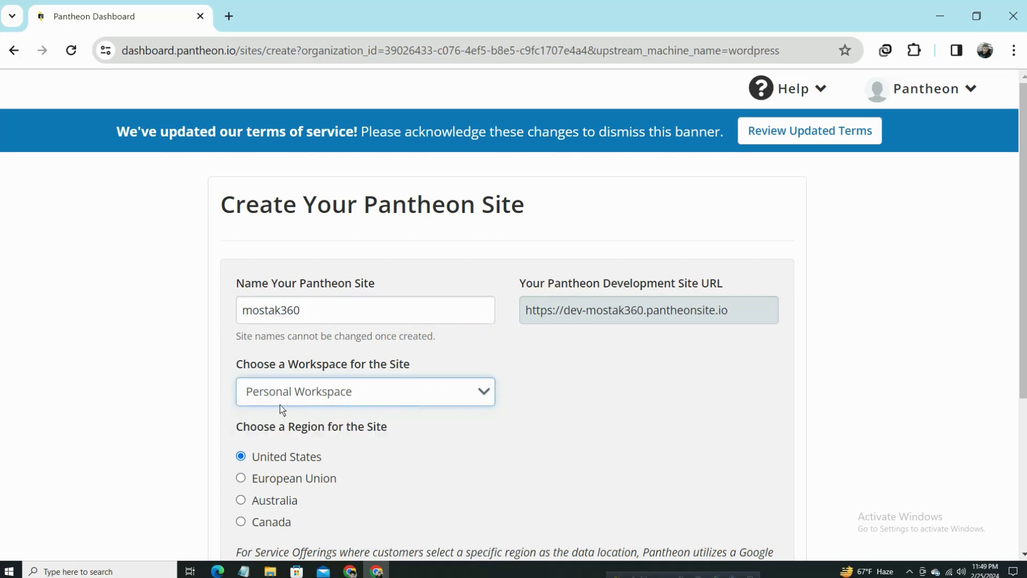
pyautogui.scroll(-3, 567, 407)
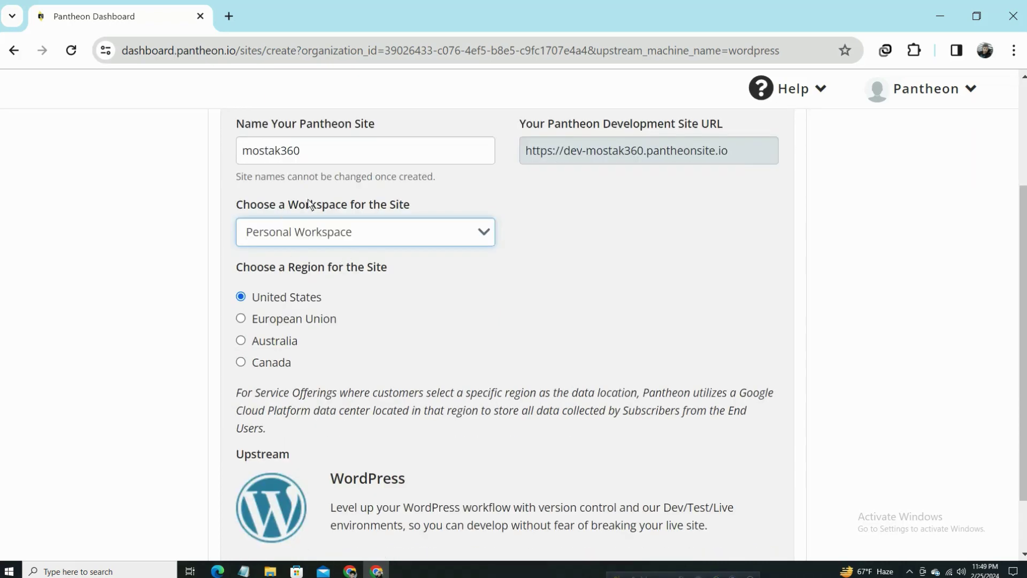
pyautogui.moveTo(306, 205); pyautogui.dragTo(431, 204)
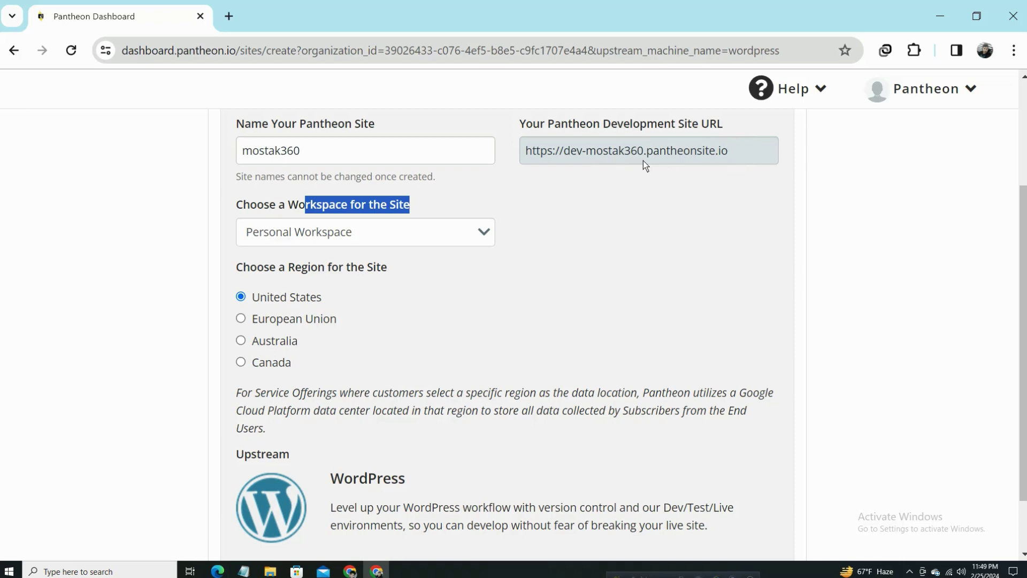
pyautogui.scroll(-2, 475, 249)
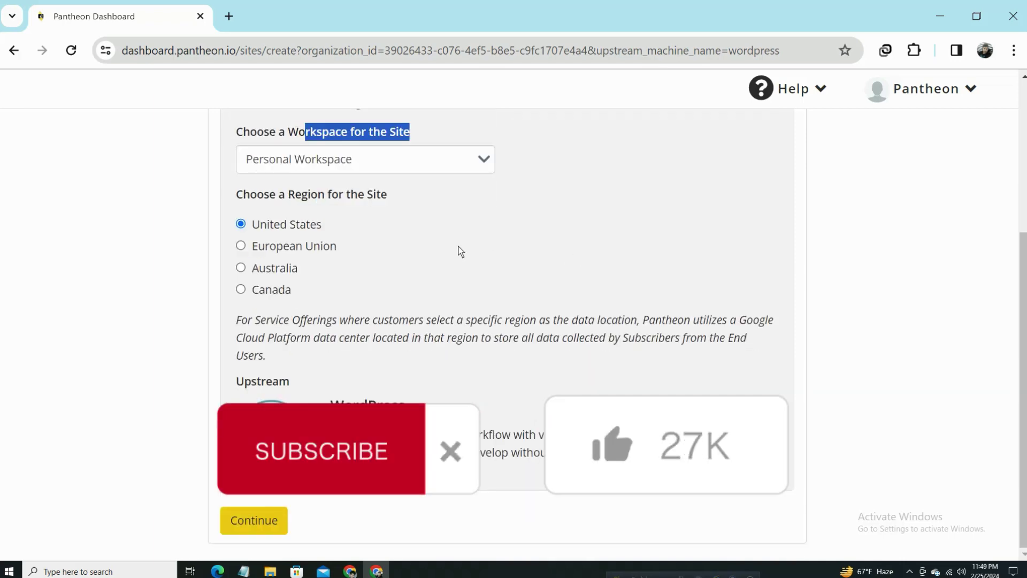
pyautogui.click(259, 521)
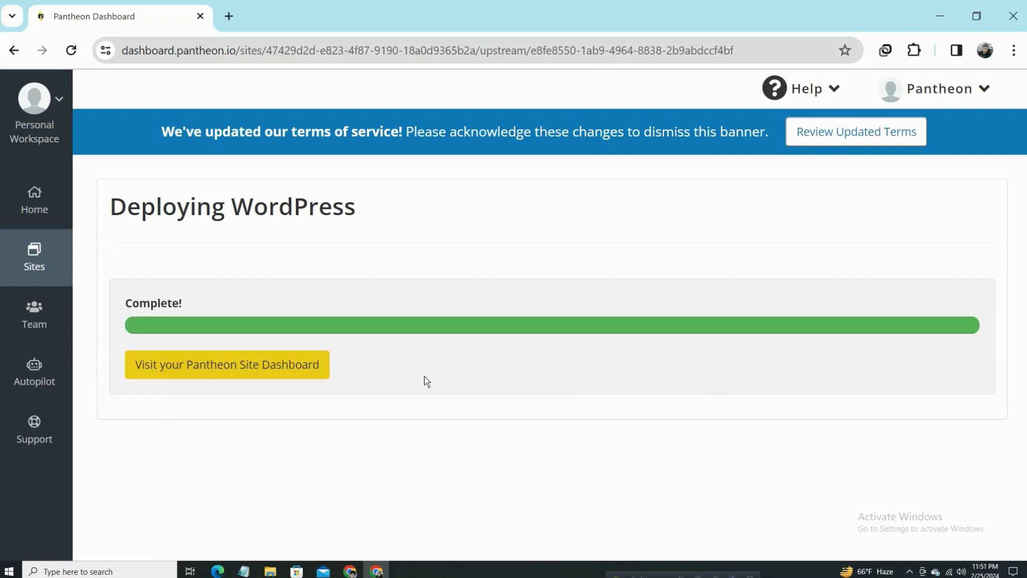
# Open the mostak360 site dashboard in a new tab and view its Dev environment.
pyautogui.rightClick(235, 364)
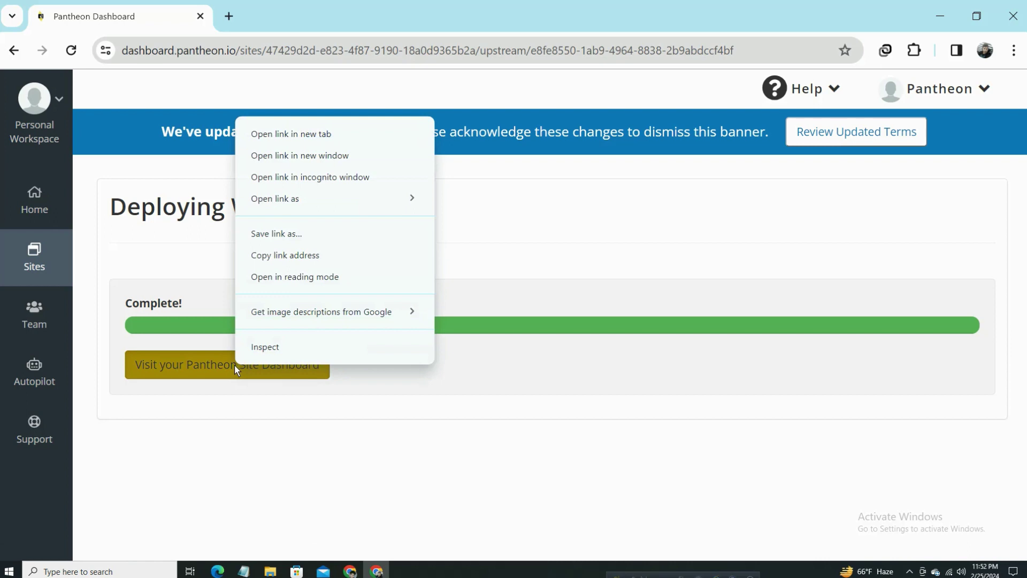
pyautogui.click(337, 133)
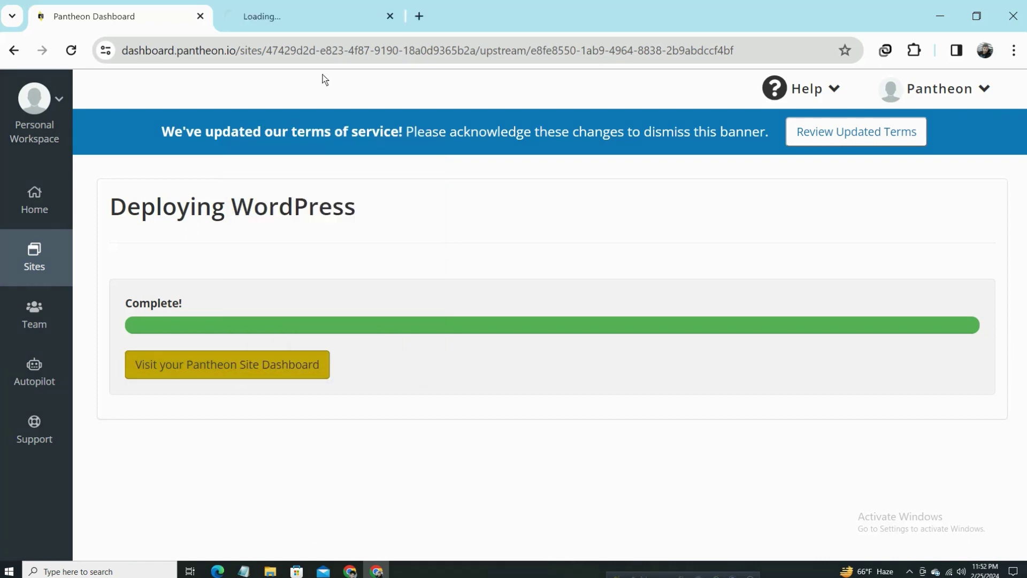
pyautogui.click(282, 9)
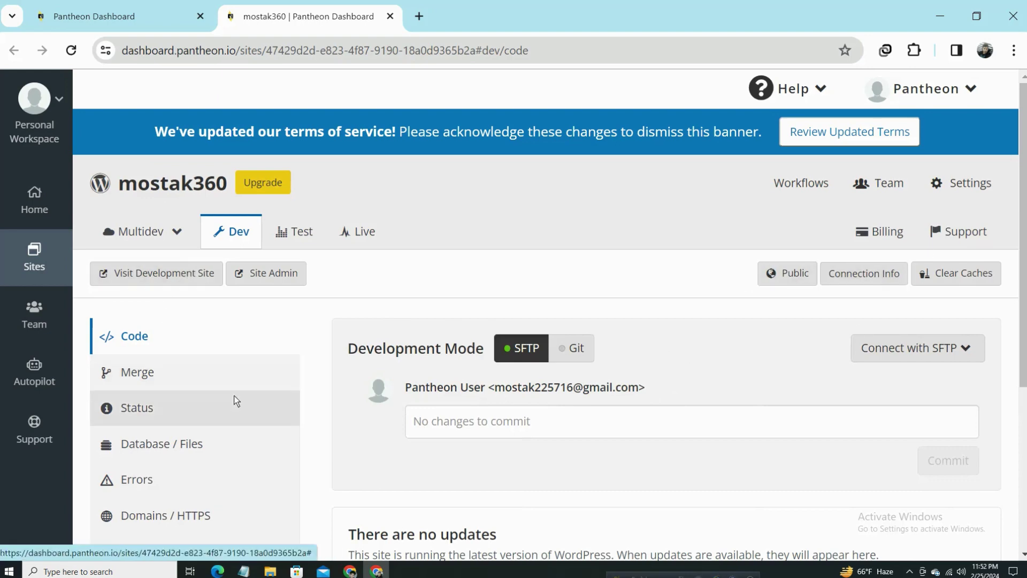
pyautogui.scroll(-3, 233, 385)
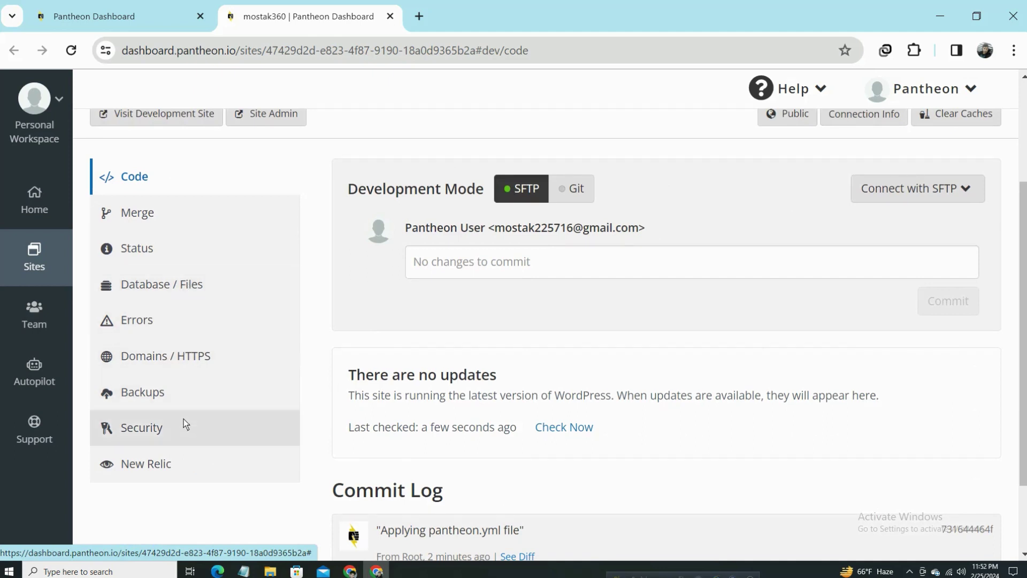
pyautogui.scroll(3, 220, 366)
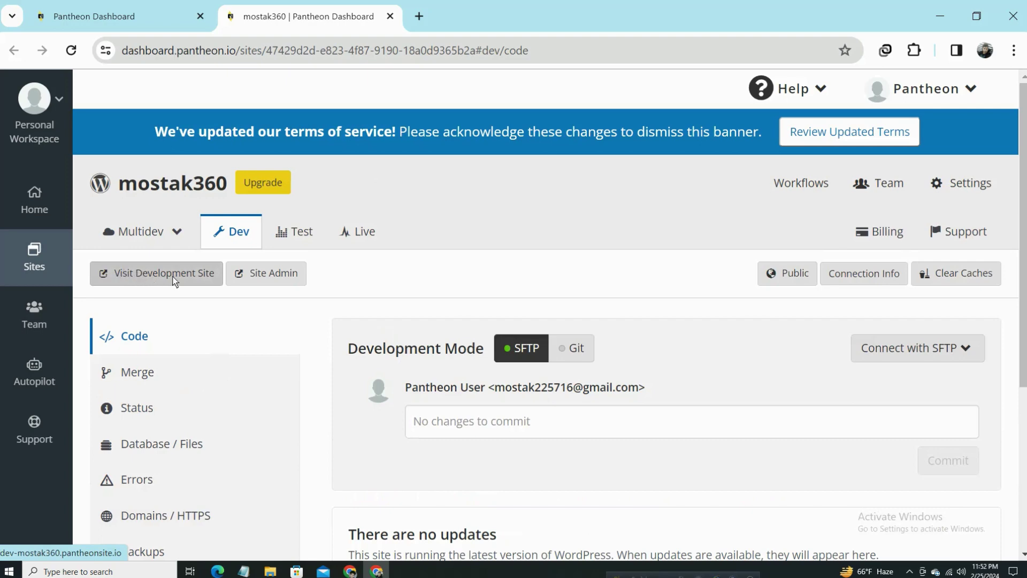
# Open the development site and Site Admin in new tabs, then close the duplicate installer tab.
pyautogui.rightClick(140, 272)
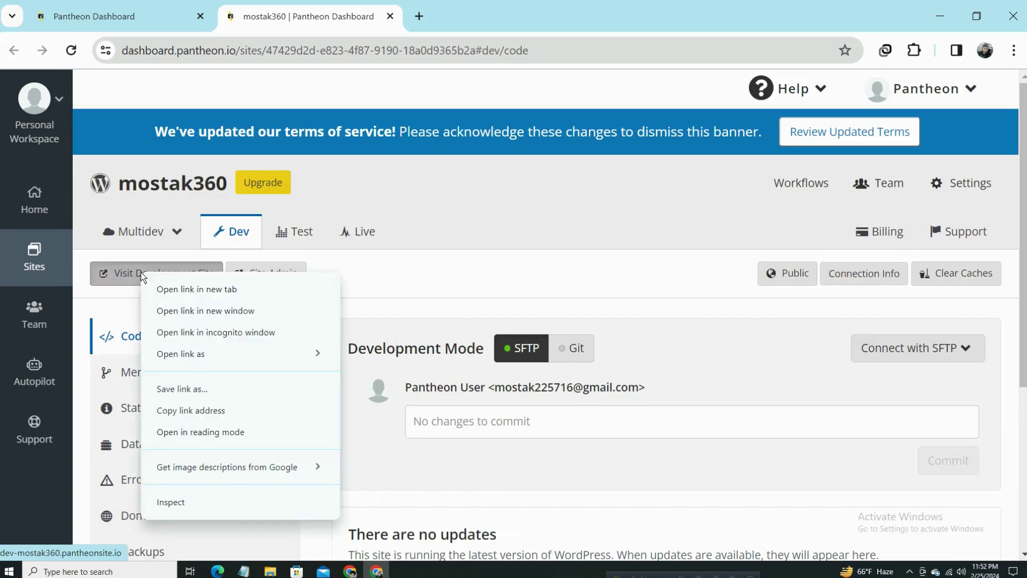
pyautogui.click(179, 291)
pyautogui.click(489, 6)
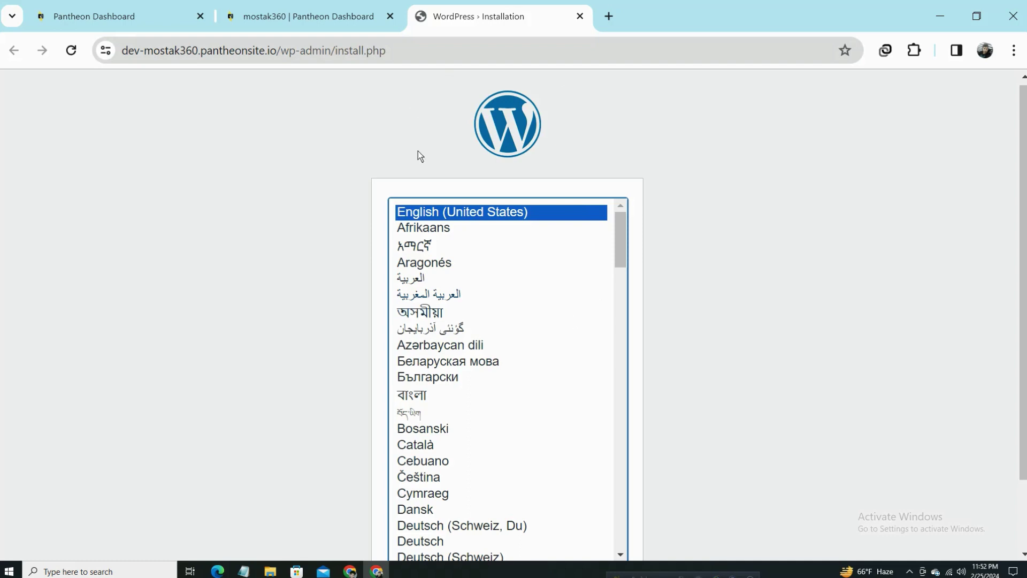
pyautogui.click(316, 16)
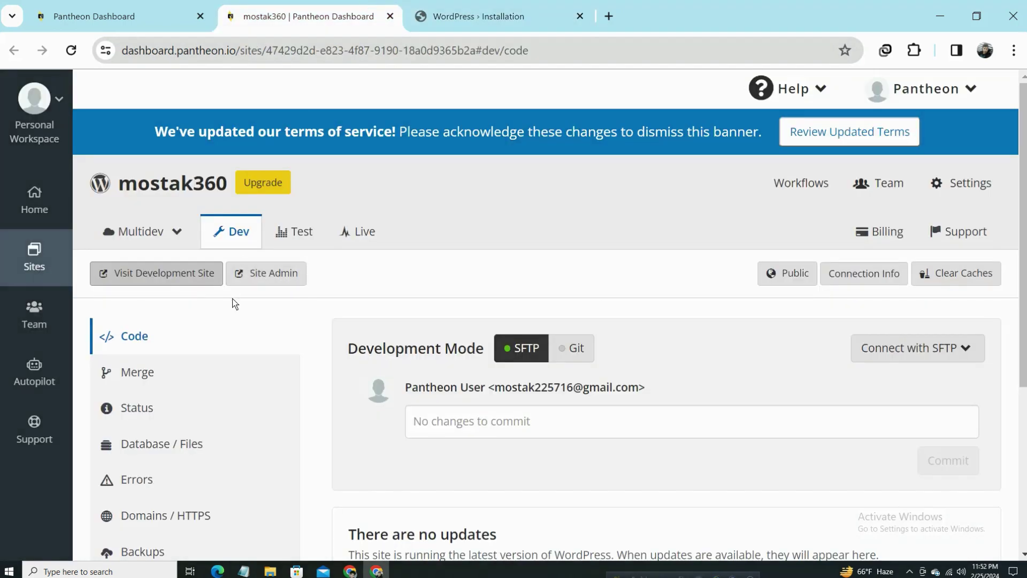
pyautogui.rightClick(273, 275)
pyautogui.click(329, 292)
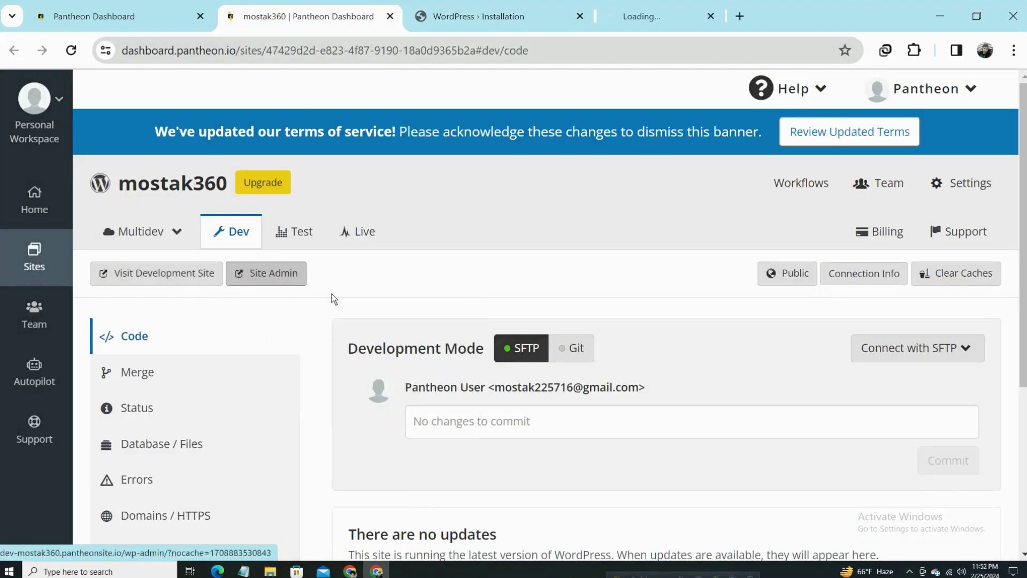
pyautogui.click(732, 19)
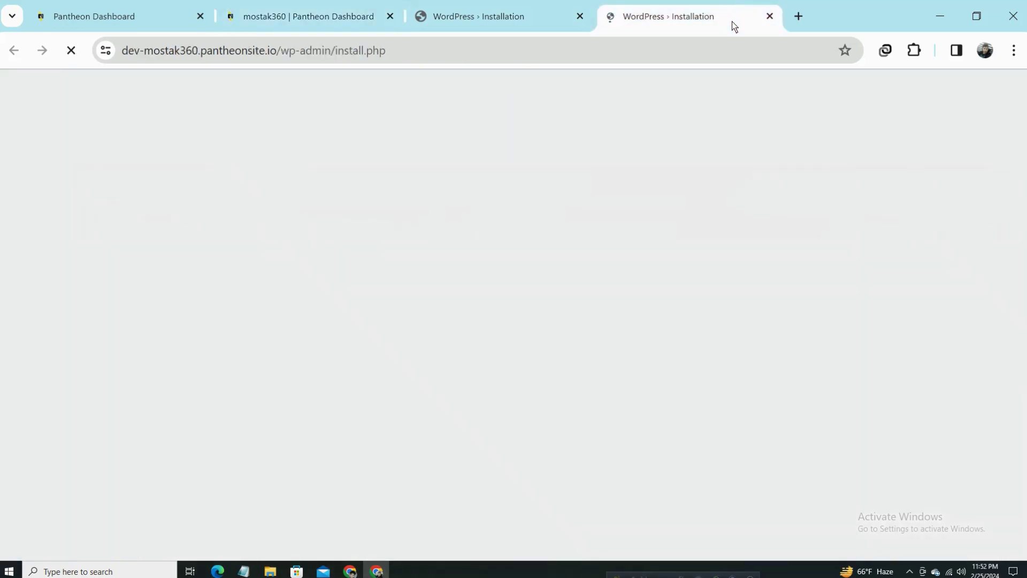
pyautogui.click(771, 16)
# Continue the installer with English (United States) as the language.
pyautogui.scroll(-3, 660, 277)
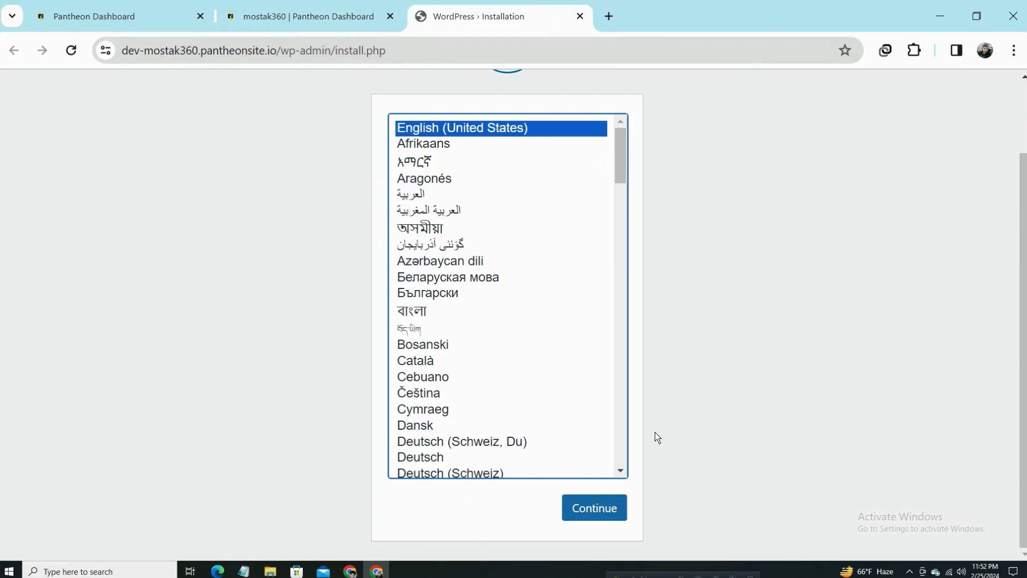
pyautogui.scroll(3, 605, 401)
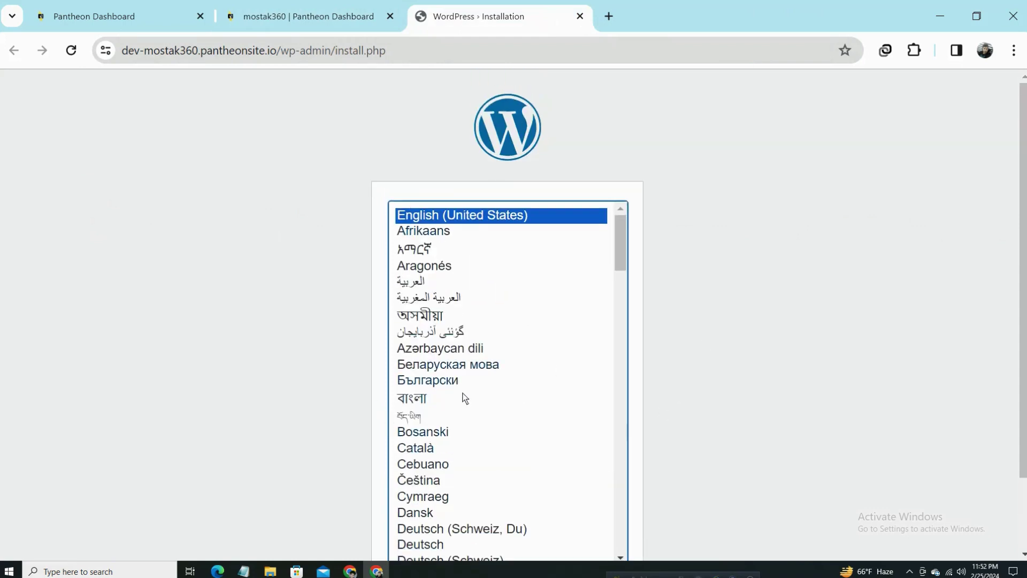
pyautogui.scroll(-4, 521, 369)
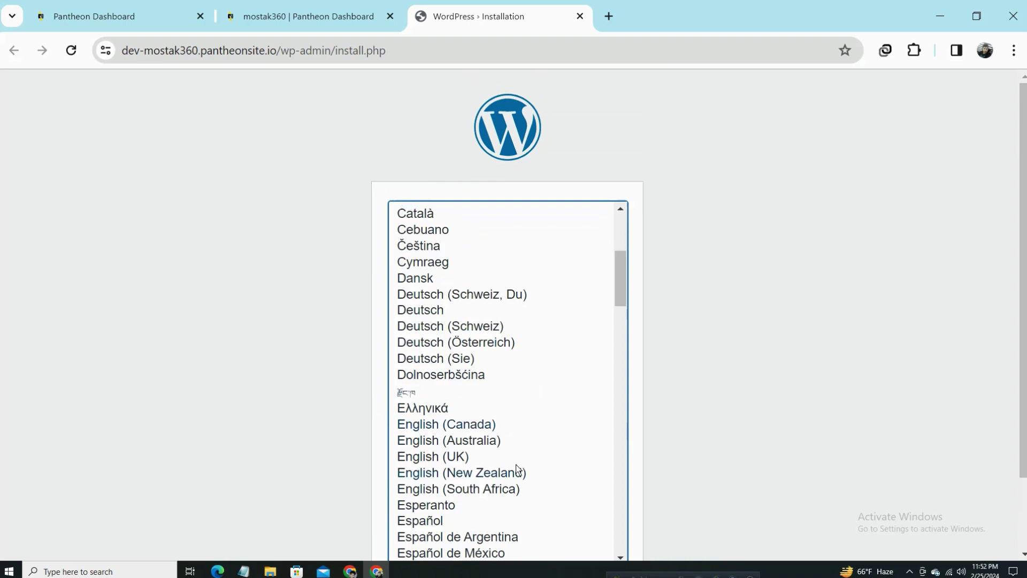
pyautogui.scroll(4, 477, 291)
pyautogui.scroll(-8, 501, 438)
pyautogui.scroll(8, 535, 420)
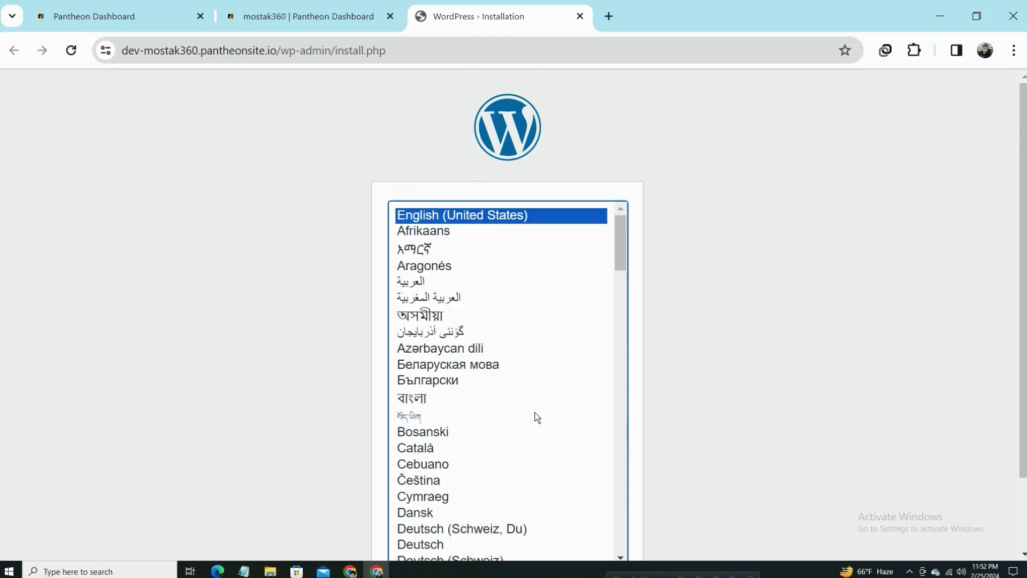
pyautogui.scroll(-2, 761, 309)
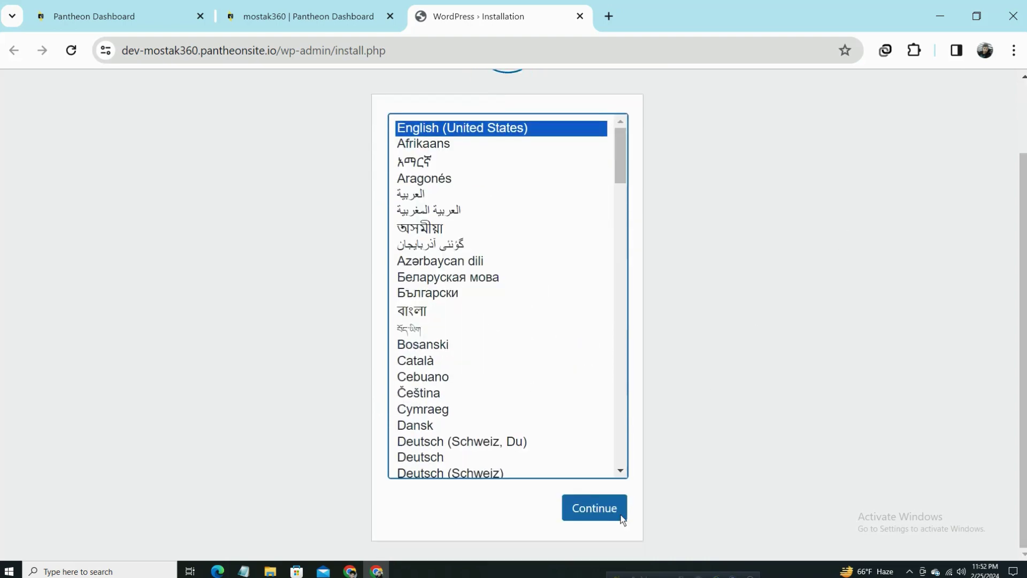
pyautogui.click(618, 513)
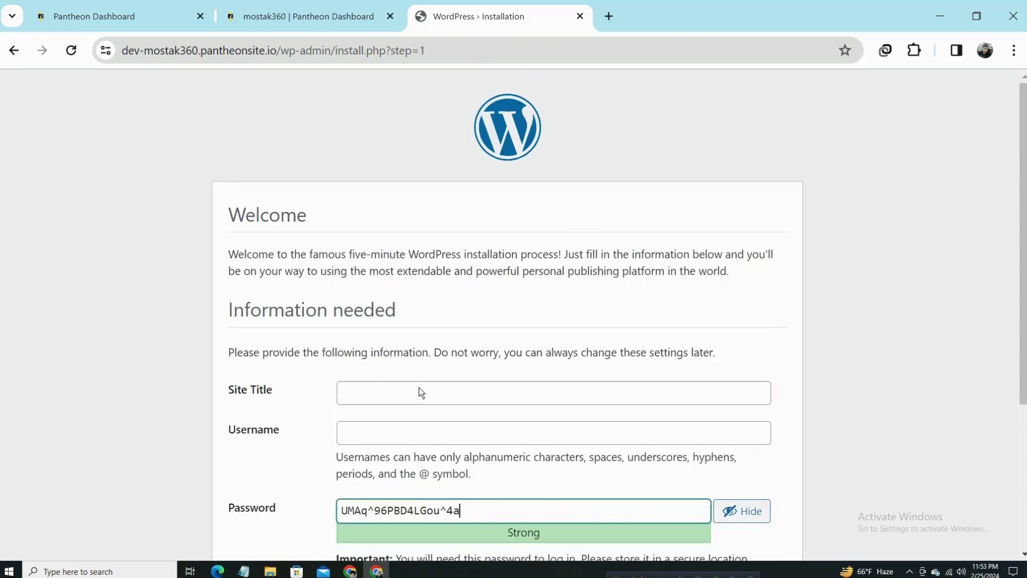
# Enter mostak360 as both the site title and the username.
pyautogui.click(403, 393)
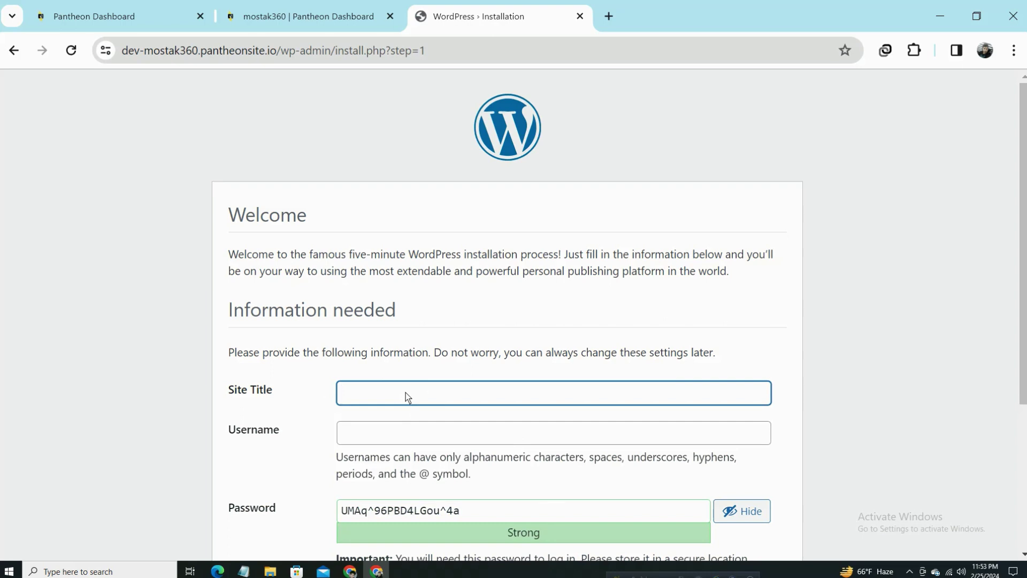
pyautogui.write('mosta')
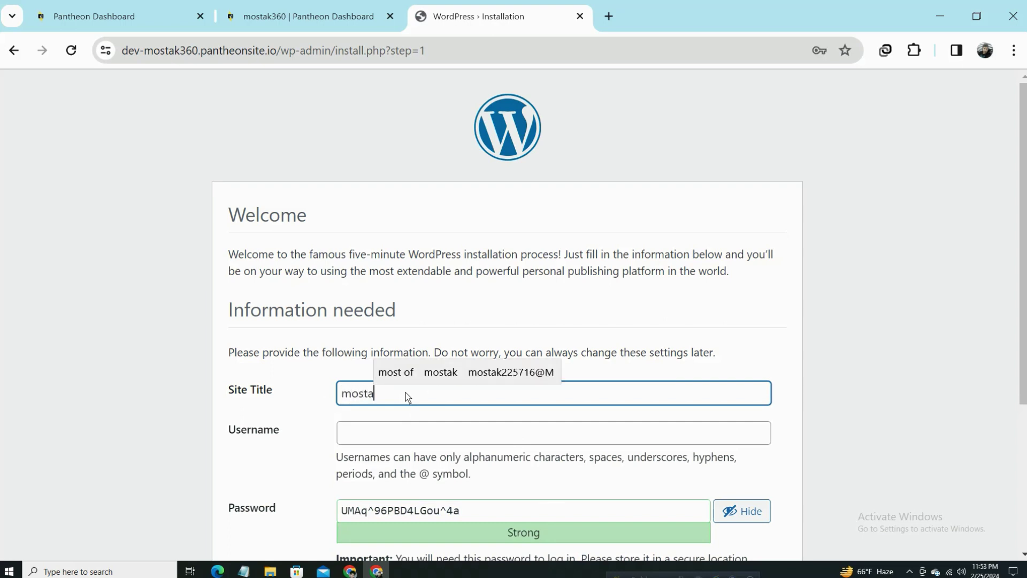
pyautogui.write('k360')
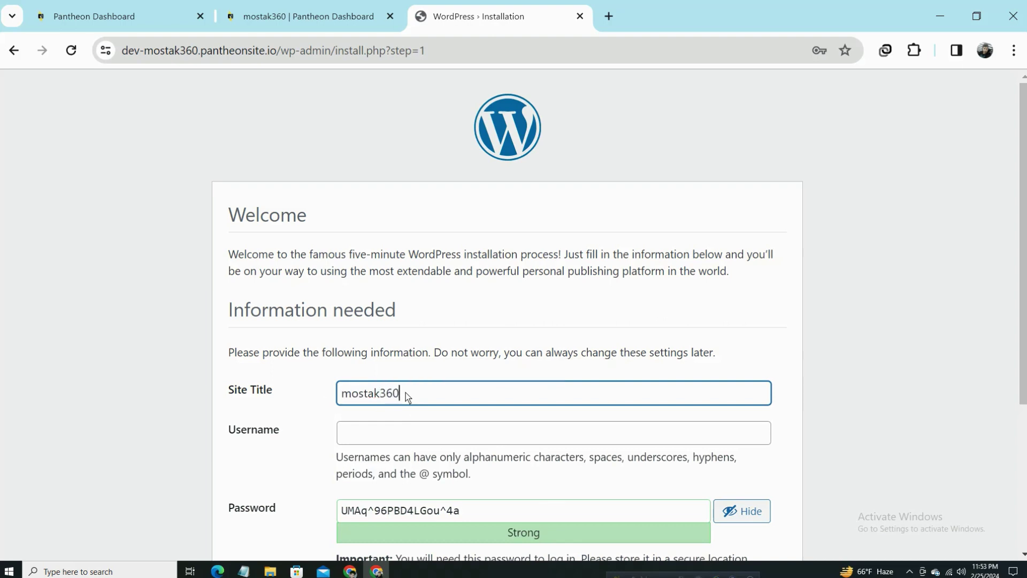
pyautogui.click(413, 435)
pyautogui.moveTo(415, 402); pyautogui.dragTo(315, 395)
pyautogui.hotkey('ctrl', 'c')
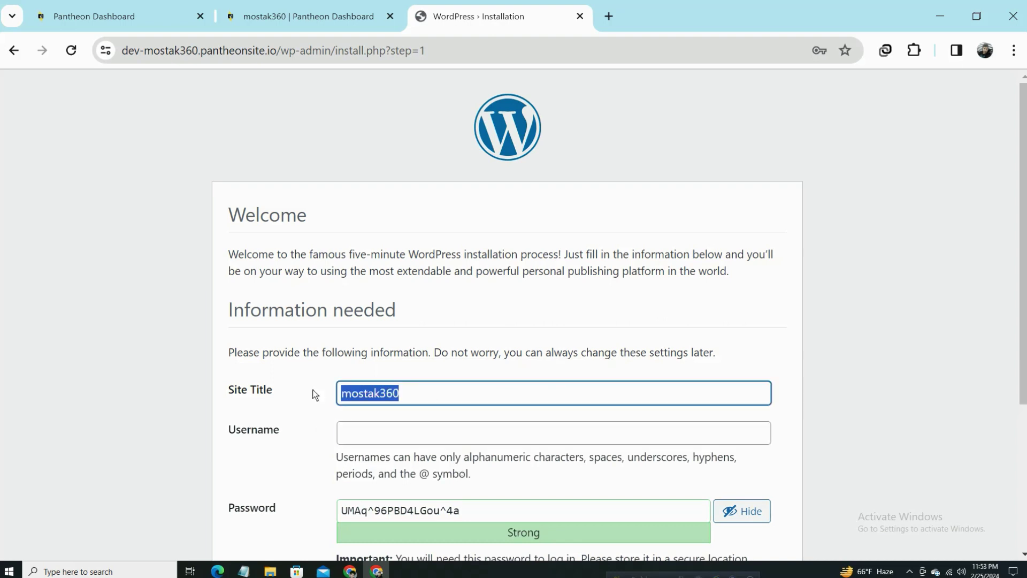
pyautogui.click(409, 438)
pyautogui.write('mostak360')
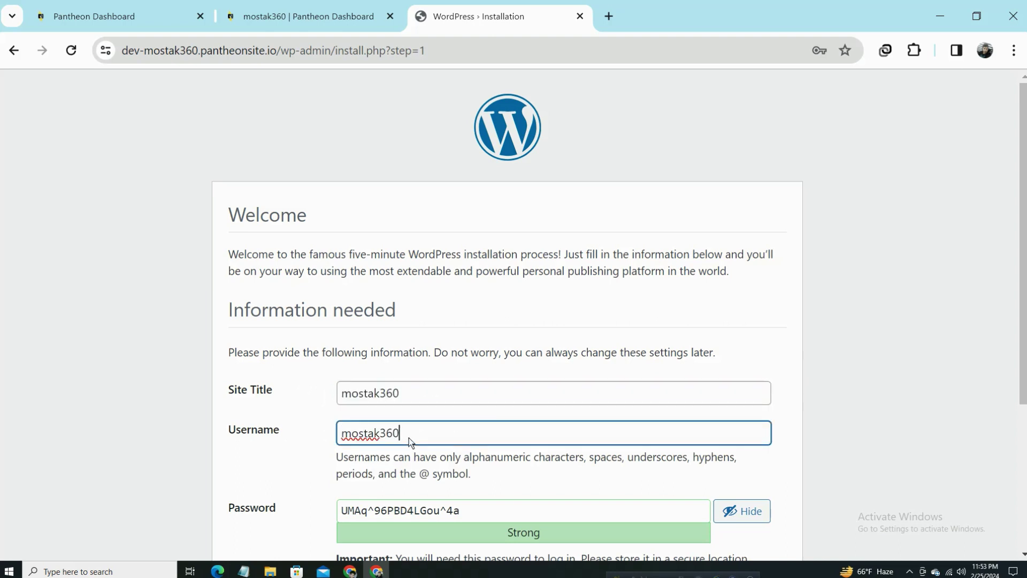
pyautogui.scroll(-3, 574, 402)
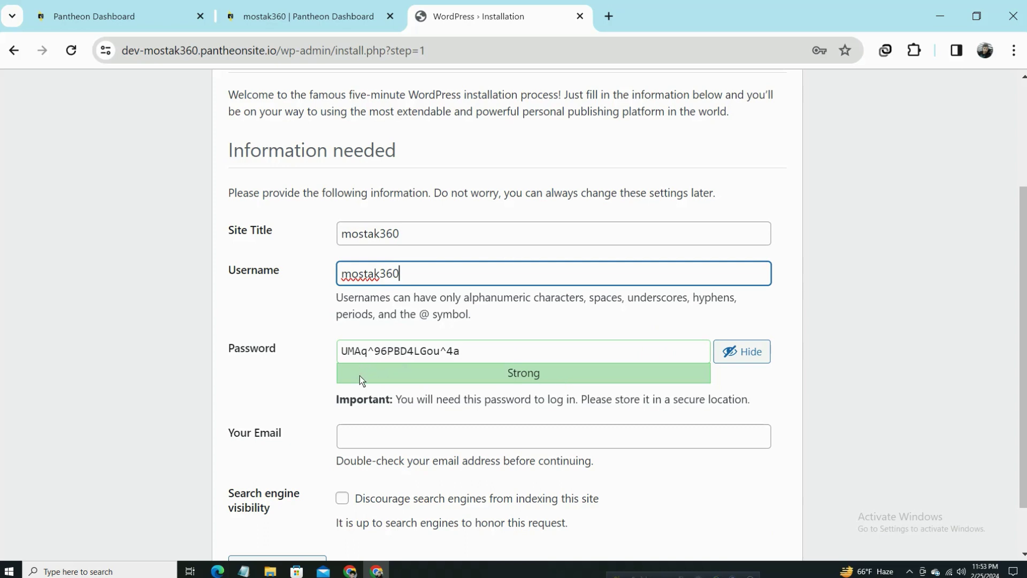
# Replace the generated password with a pasted one and confirm using the weak password.
pyautogui.moveTo(491, 356); pyautogui.dragTo(332, 348)
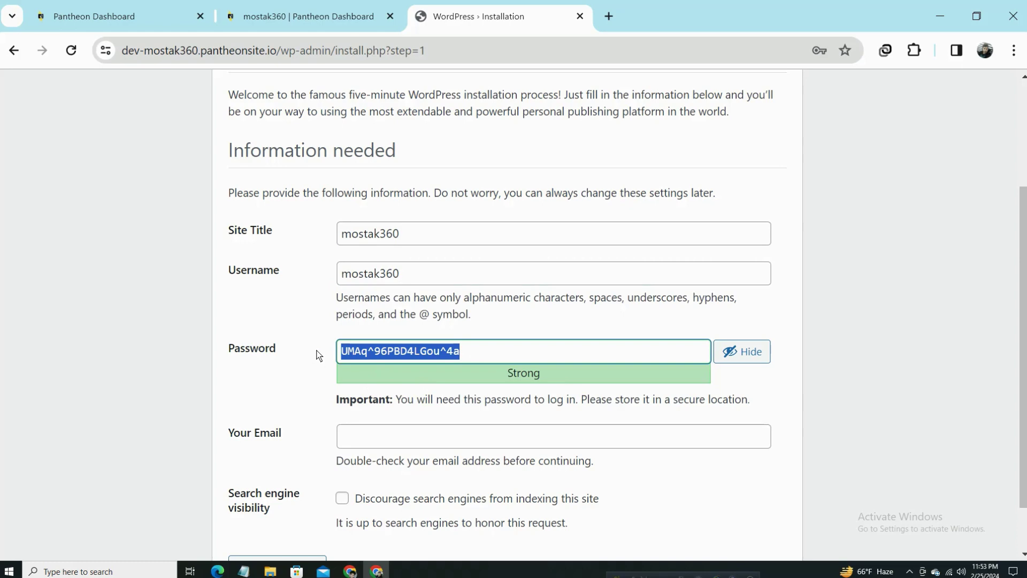
pyautogui.hotkey('ctrl', 'v')
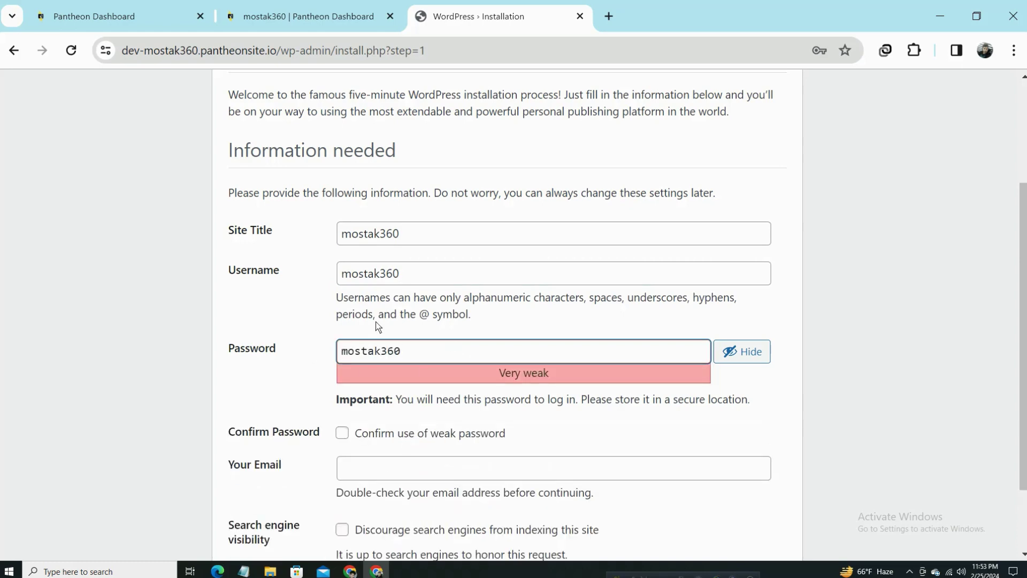
pyautogui.scroll(-2, 493, 402)
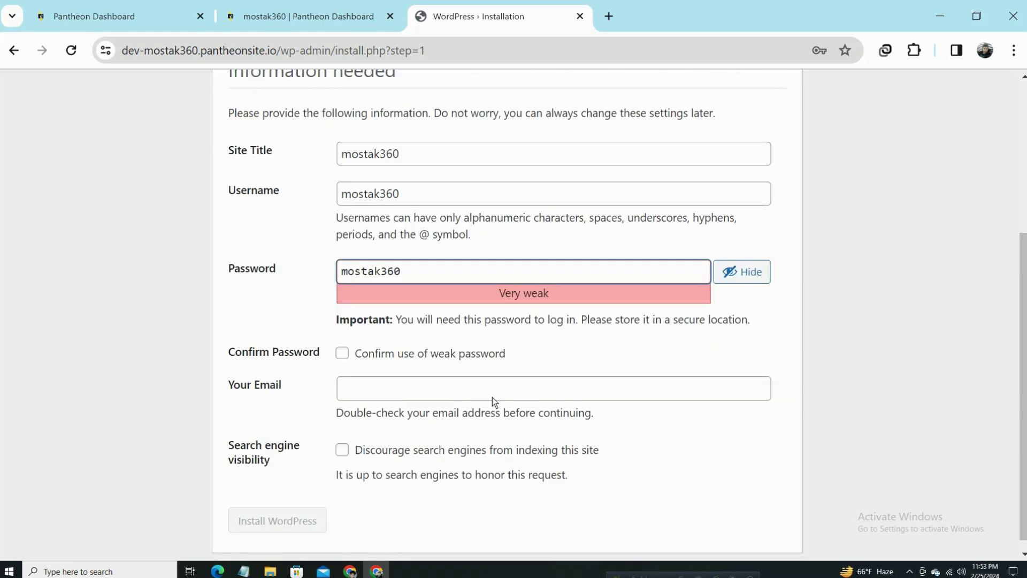
pyautogui.click(343, 352)
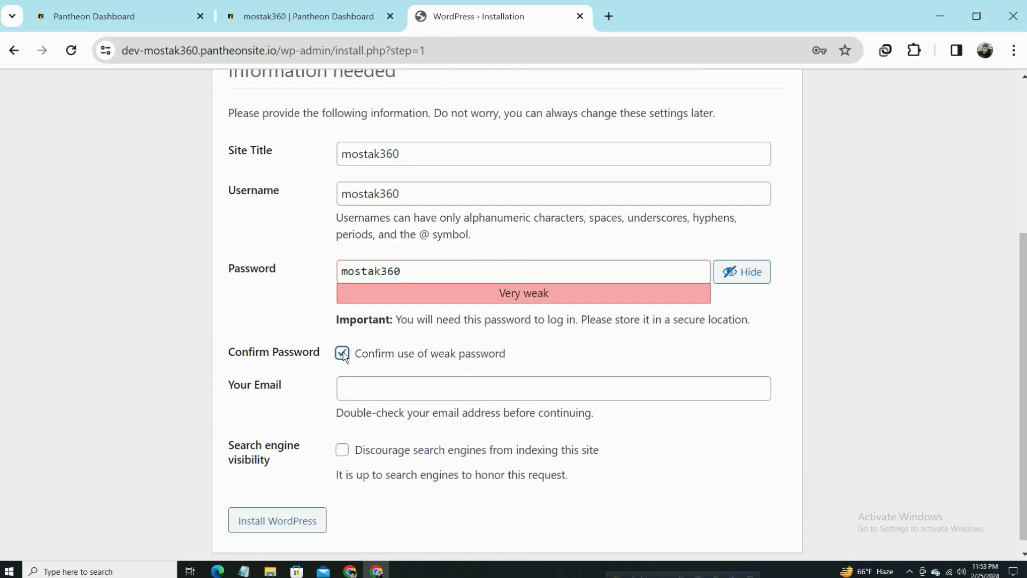
pyautogui.click(440, 392)
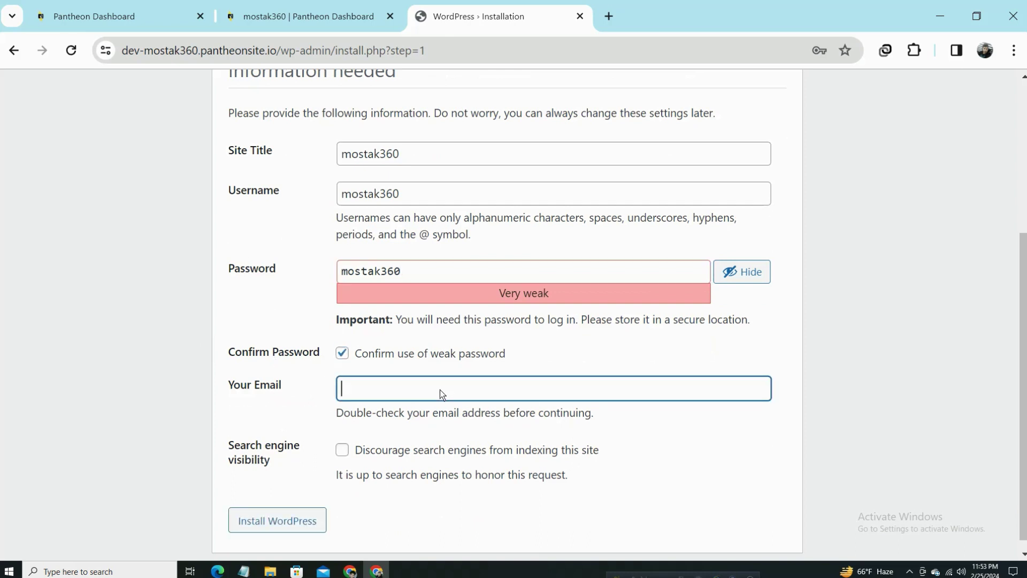
pyautogui.hotkey('ctrl', 'v')
pyautogui.write('@')
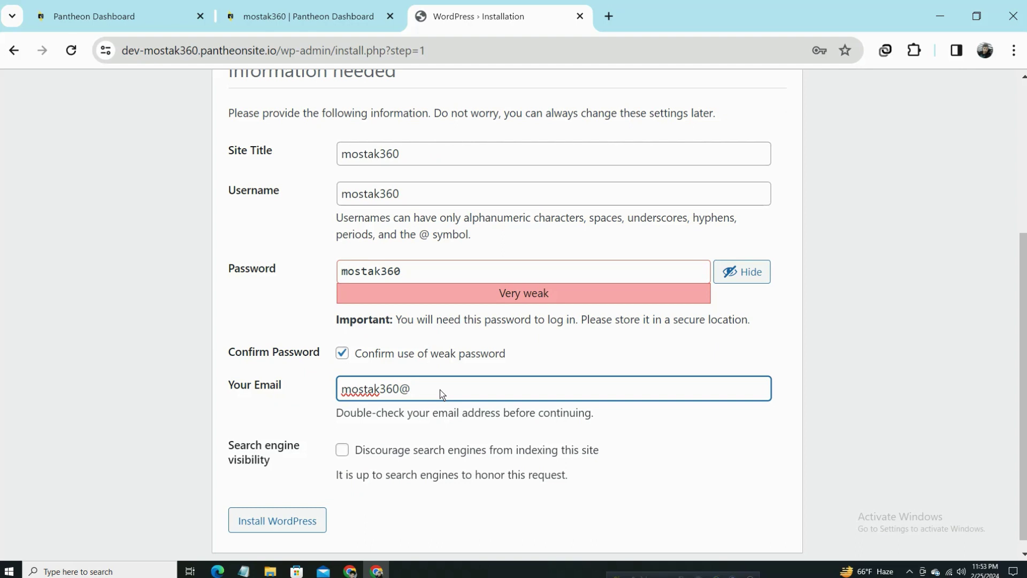
pyautogui.write('gm')
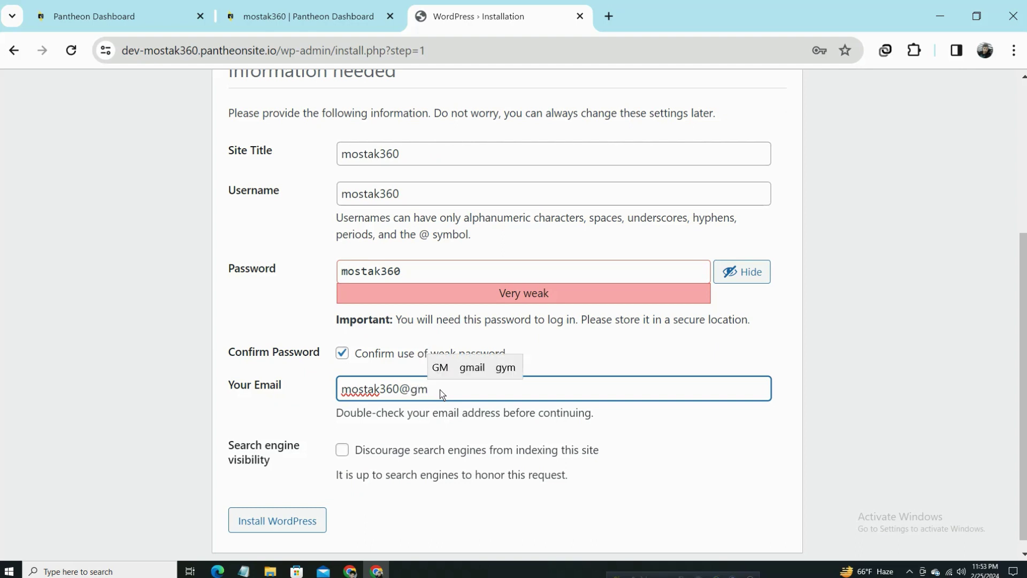
pyautogui.write('ail')
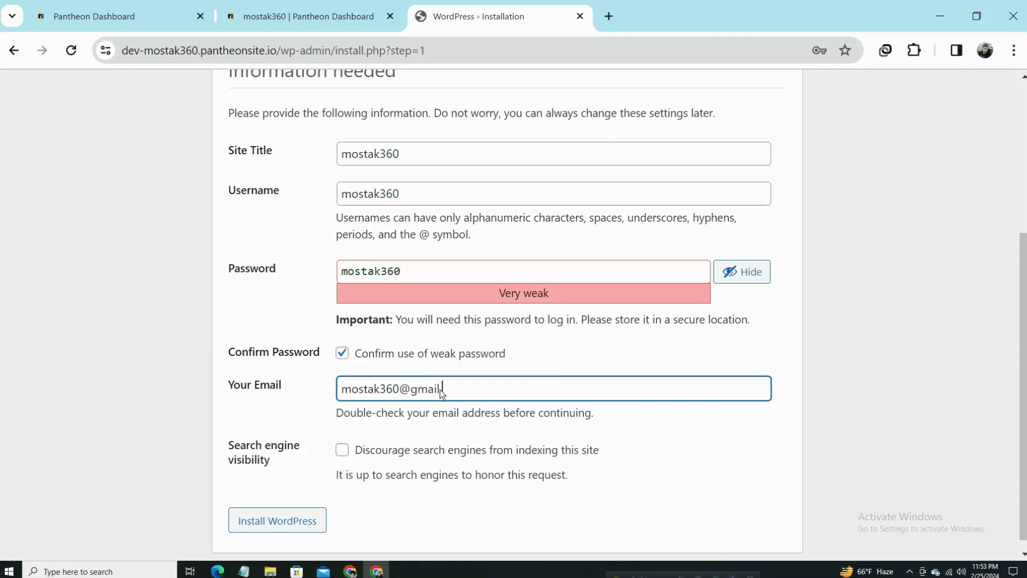
pyautogui.write('.com')
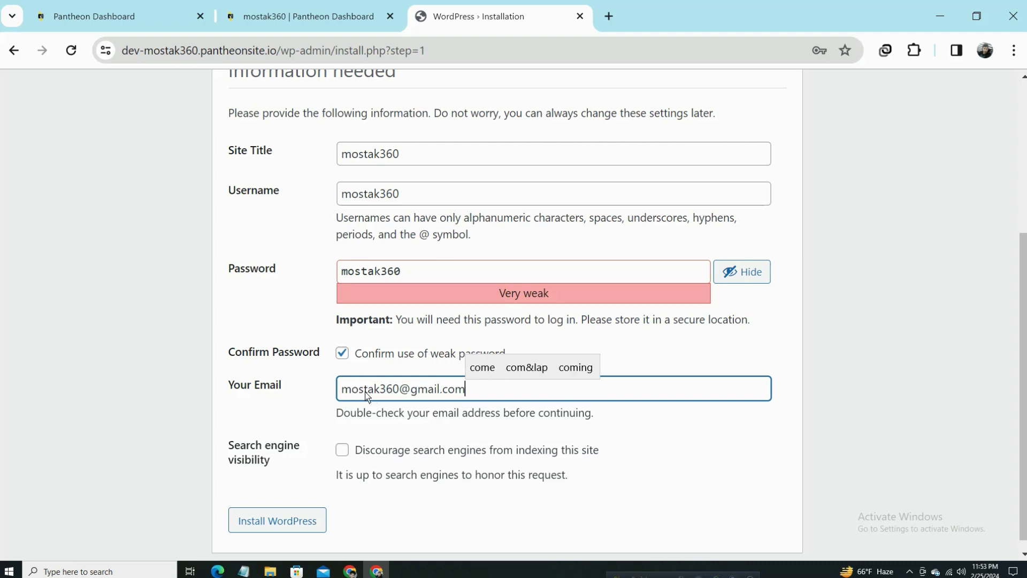
pyautogui.moveTo(365, 392); pyautogui.dragTo(519, 390)
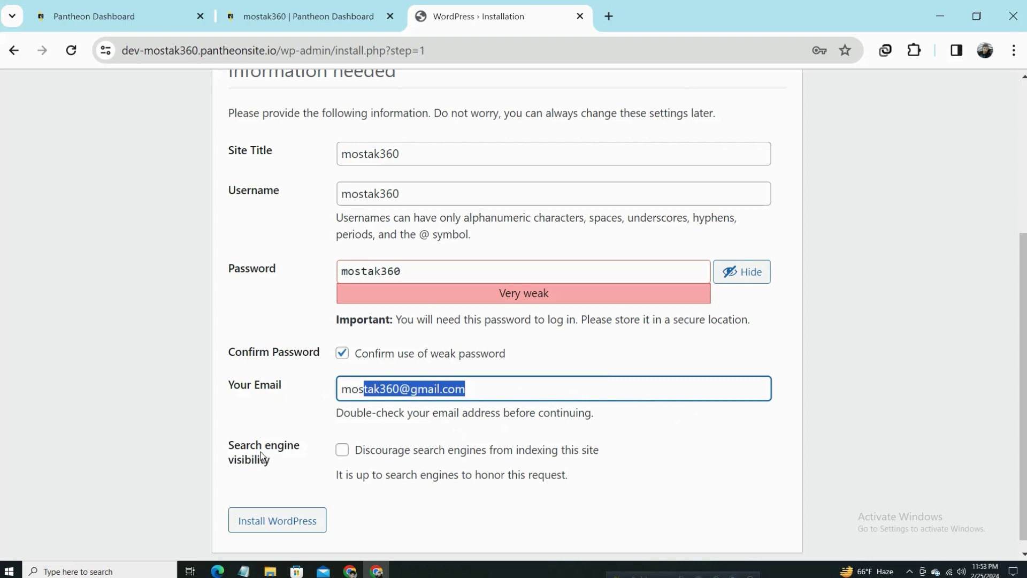
pyautogui.moveTo(241, 467); pyautogui.dragTo(386, 446)
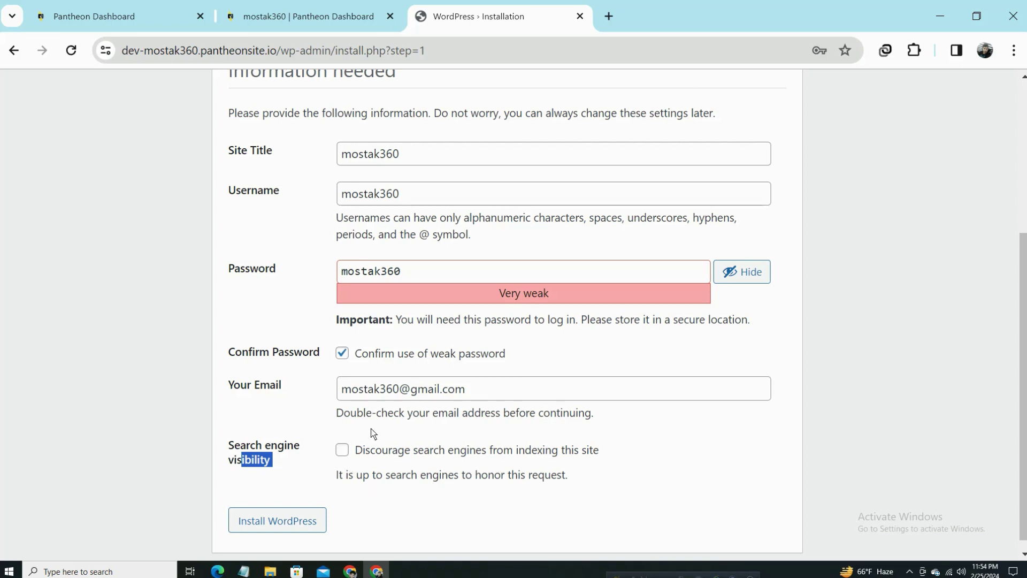
pyautogui.click(292, 448)
pyautogui.scroll(-1, 332, 474)
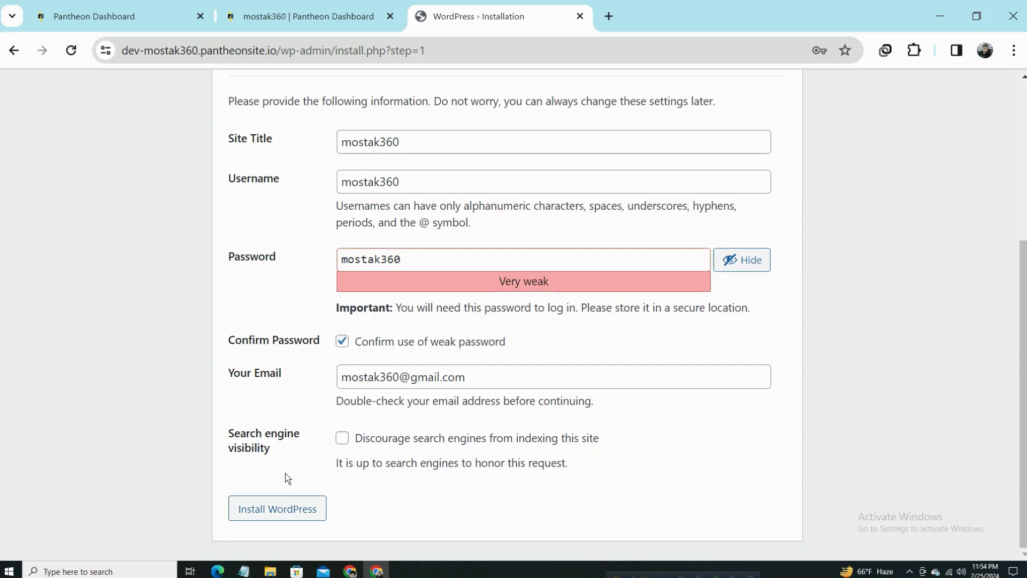
# Install WordPress, decline Chrome's password save, and go to the login page.
pyautogui.click(277, 509)
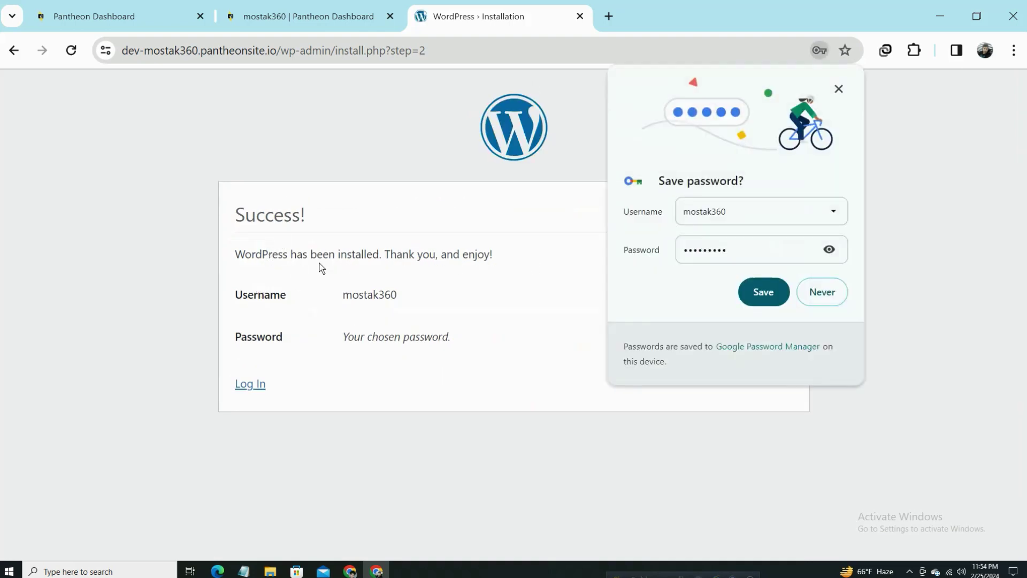
pyautogui.click(831, 301)
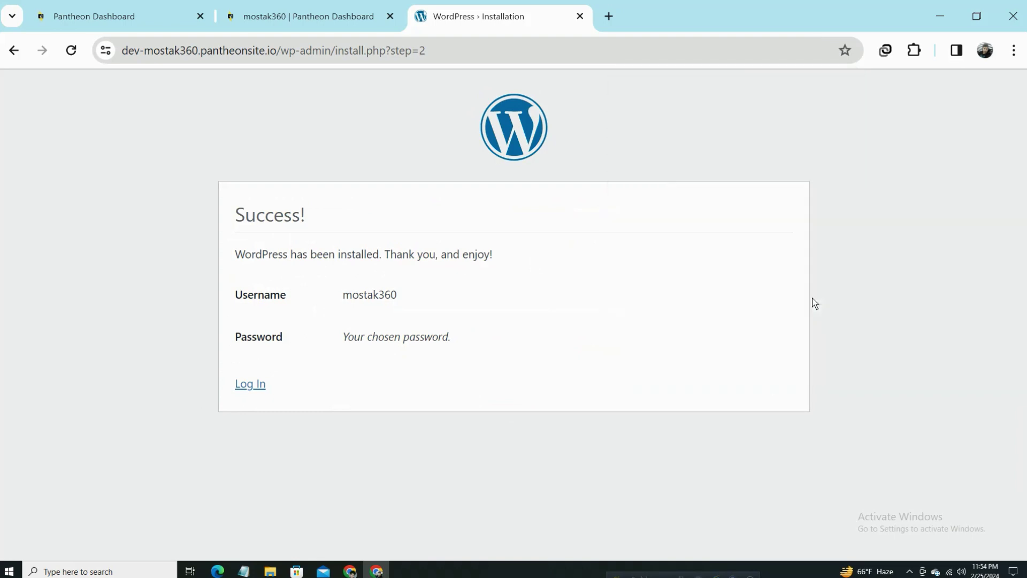
pyautogui.click(251, 384)
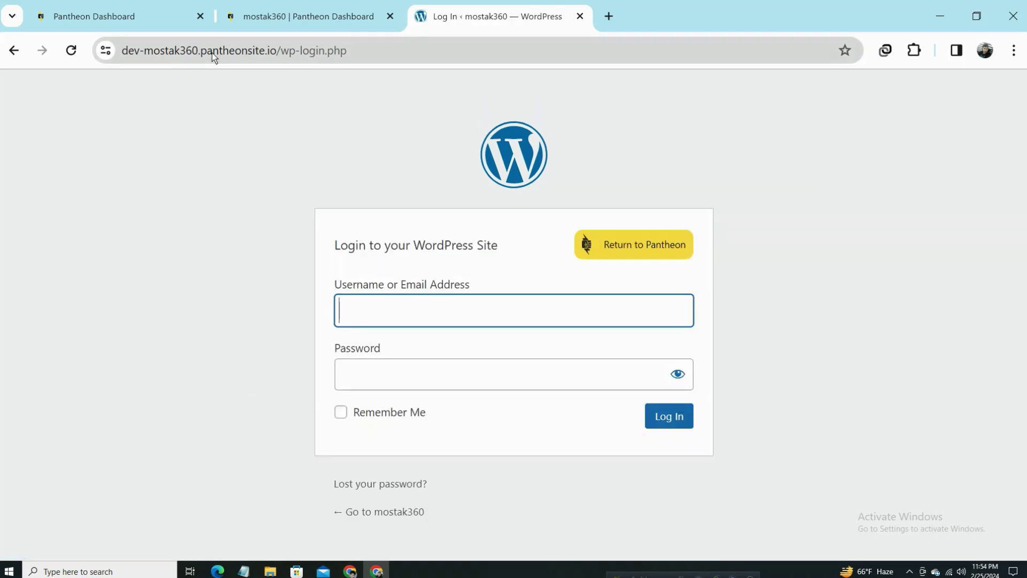
# Paste the admin username and password from the clipboard and sign in.
pyautogui.moveTo(290, 52); pyautogui.dragTo(423, 46)
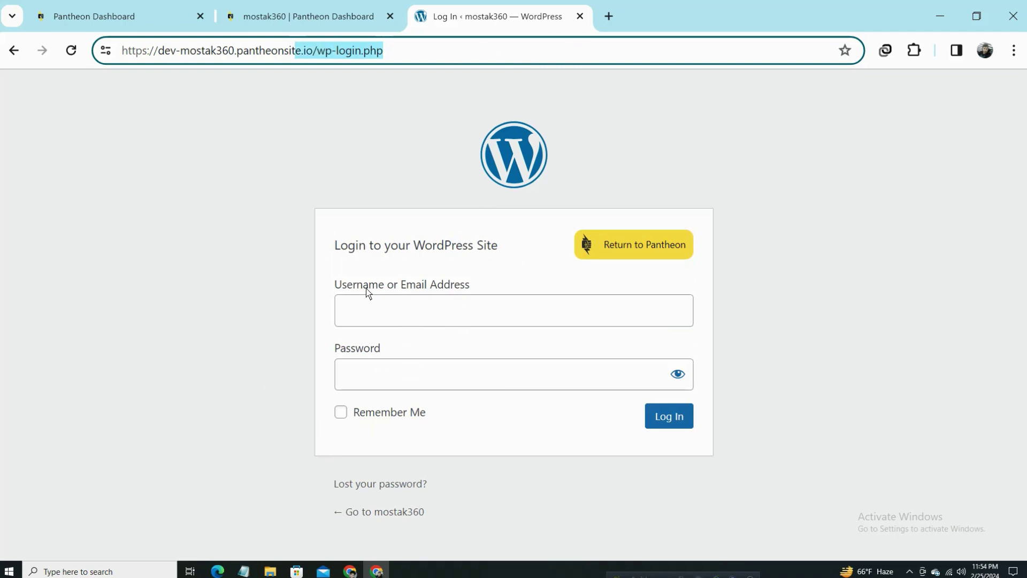
pyautogui.moveTo(378, 285); pyautogui.dragTo(494, 289)
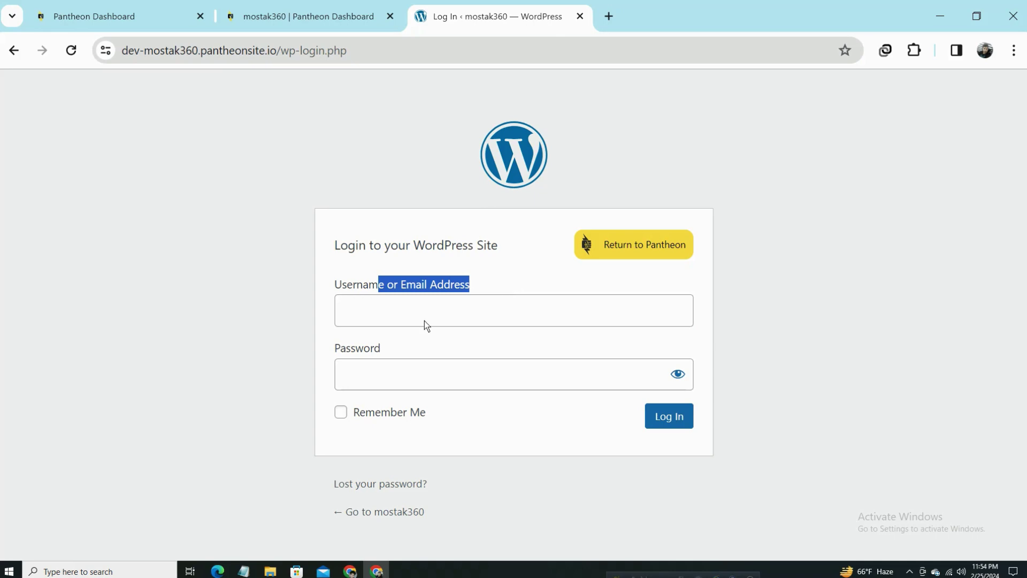
pyautogui.click(409, 319)
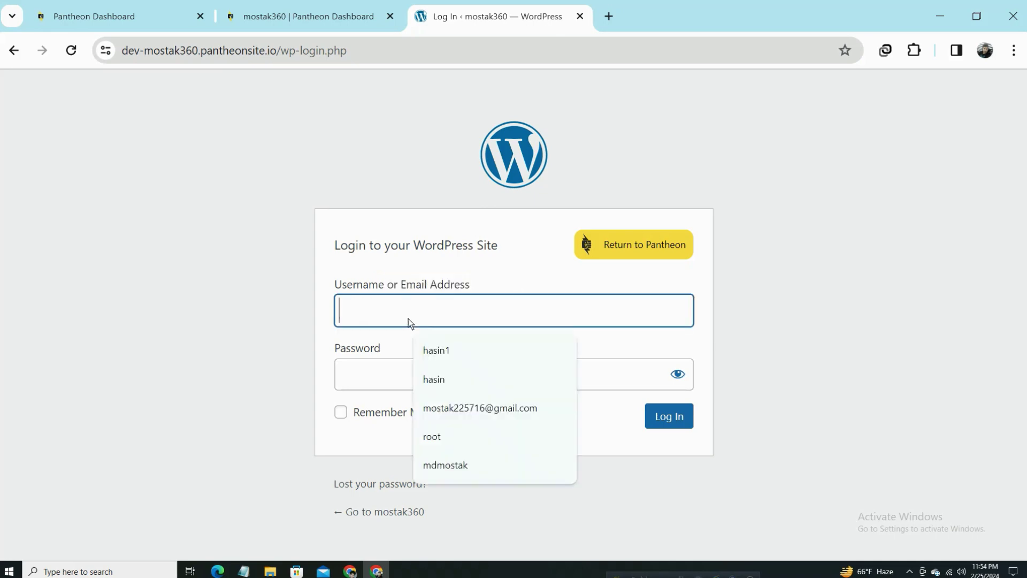
pyautogui.press('super+v')
pyautogui.click(414, 370)
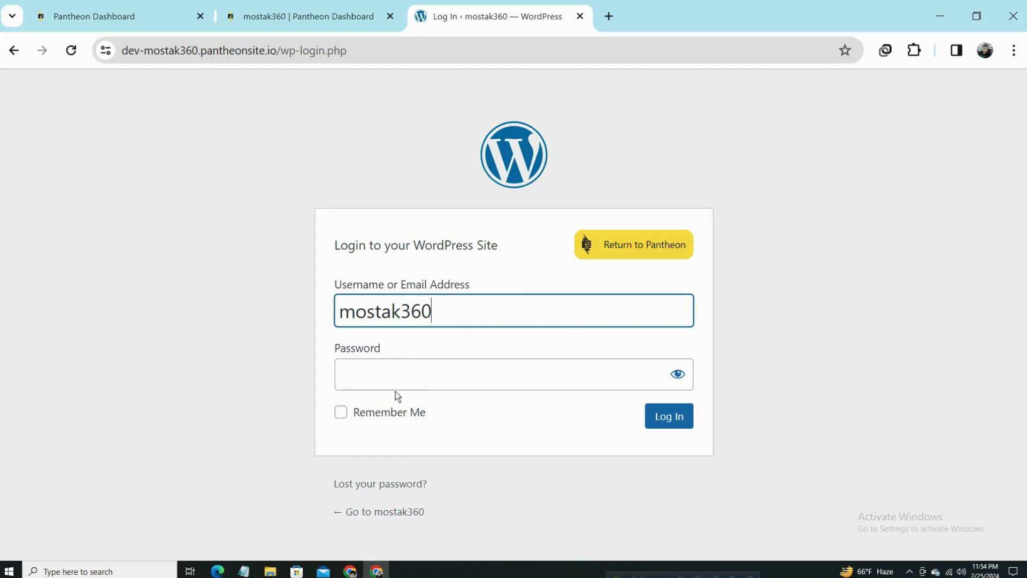
pyautogui.click(411, 369)
pyautogui.press('super+v')
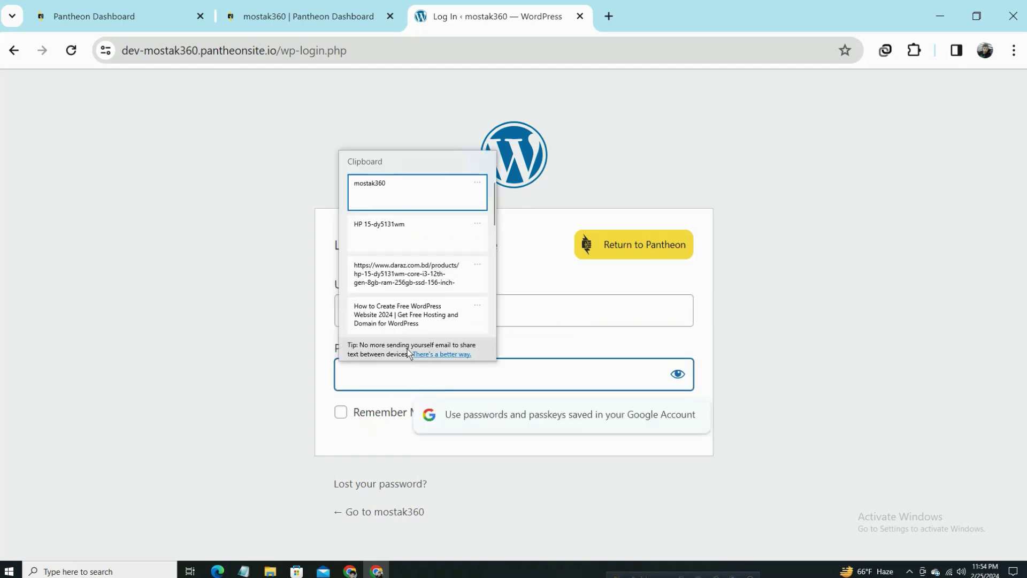
pyautogui.click(407, 187)
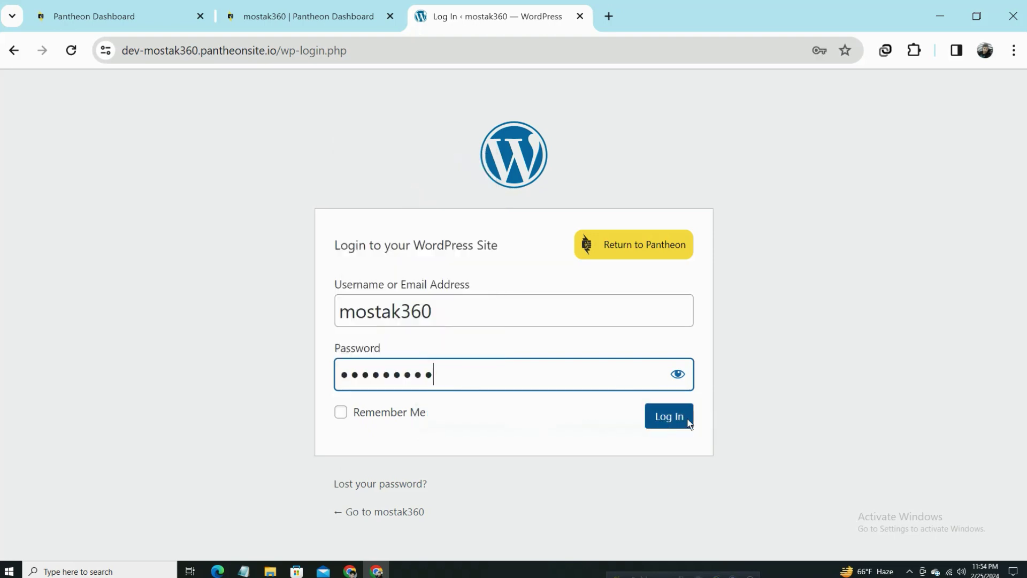
pyautogui.click(685, 422)
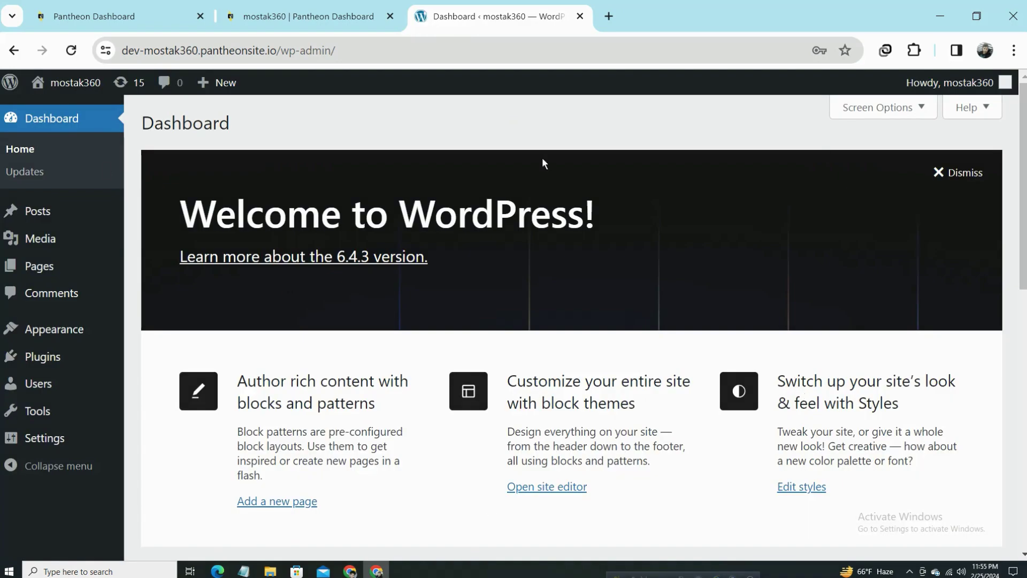
# Open the live mostak360 site via Visit Site in a new tab and scroll through it.
pyautogui.scroll(-10, 509, 351)
pyautogui.scroll(10, 508, 355)
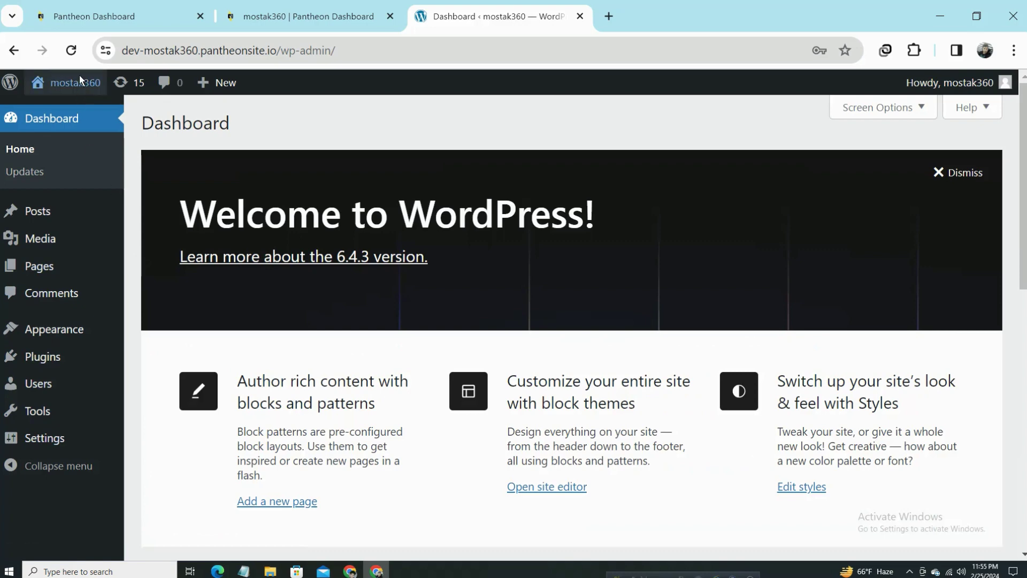
pyautogui.moveTo(79, 78)
pyautogui.middleClick(85, 108)
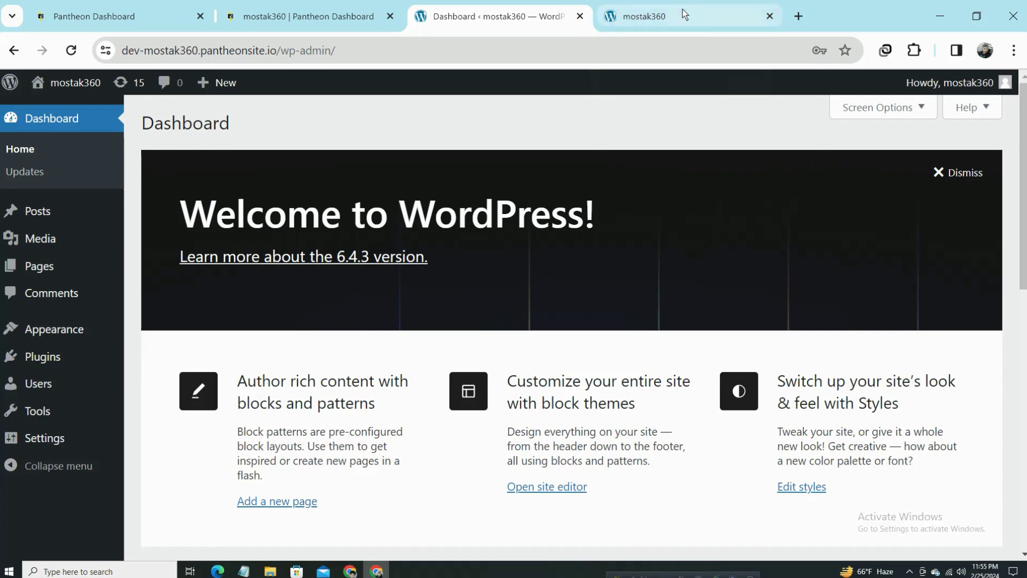
pyautogui.click(701, 17)
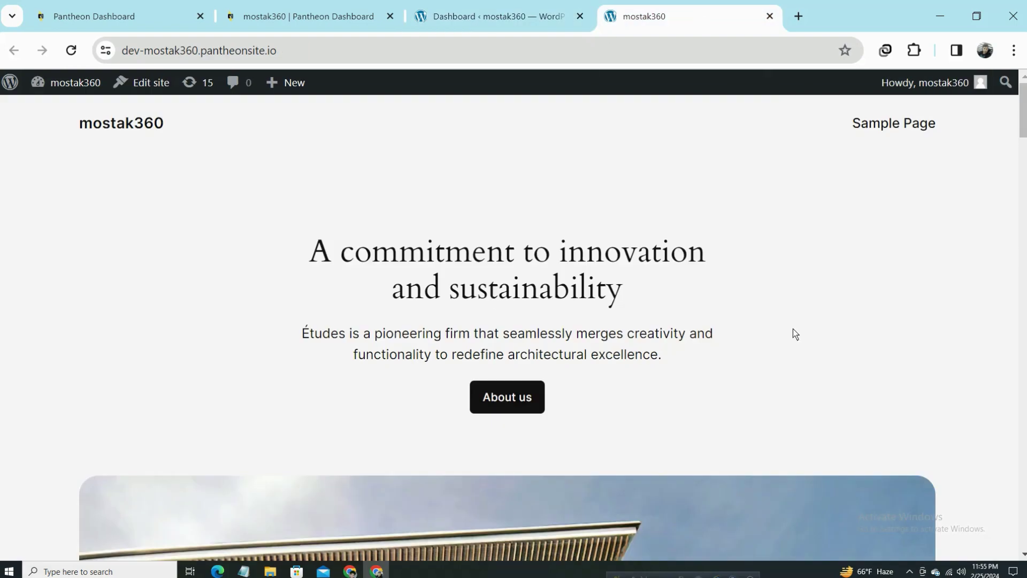
pyautogui.scroll(-15, 269, 248)
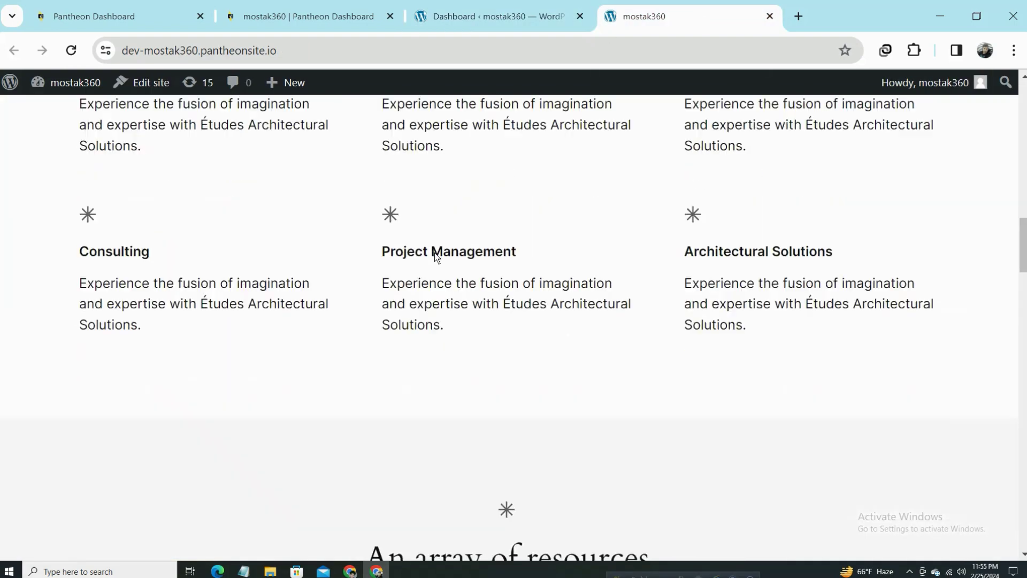
pyautogui.scroll(-20, 431, 255)
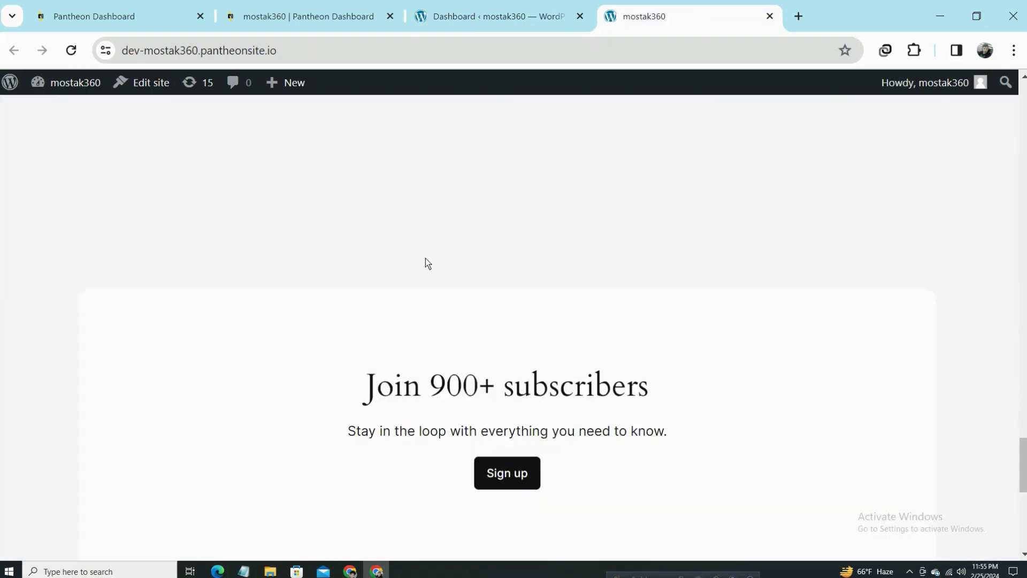
pyautogui.scroll(-5, 426, 258)
pyautogui.scroll(15, 653, 289)
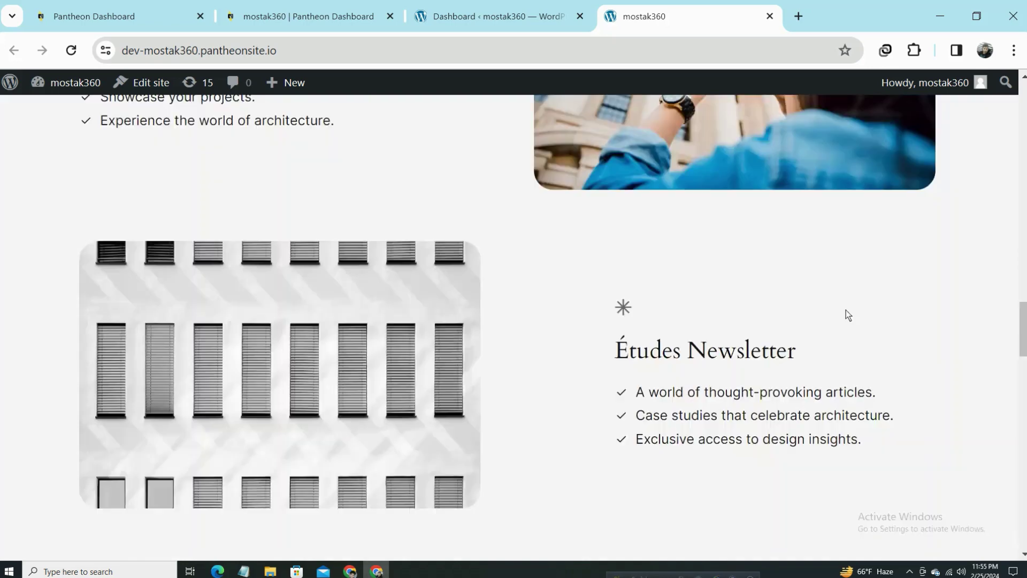
pyautogui.scroll(20, 339, 254)
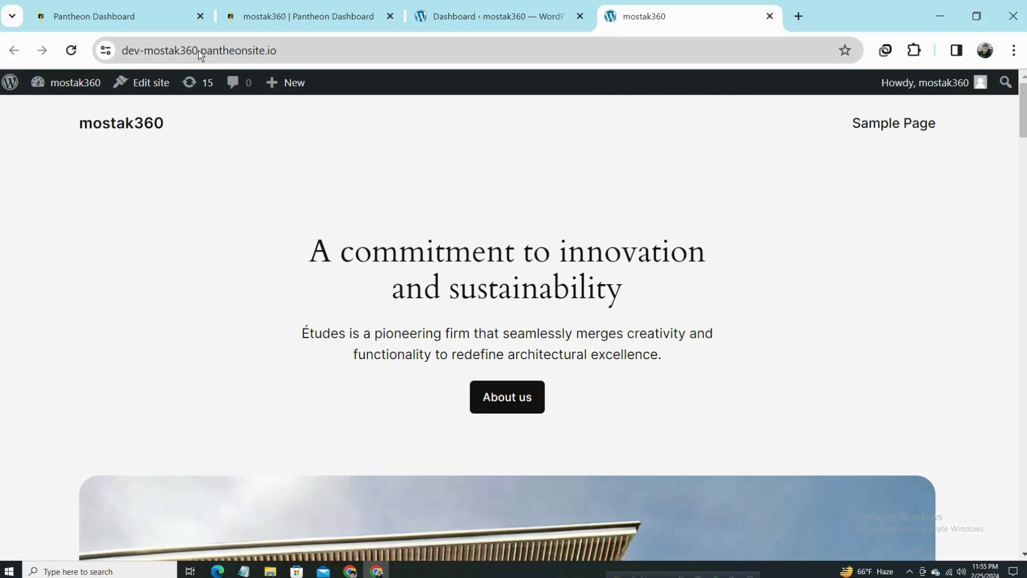
# Note the dev-mostak360 address, then switch back to the admin Dashboard tab.
pyautogui.moveTo(198, 50); pyautogui.dragTo(122, 51)
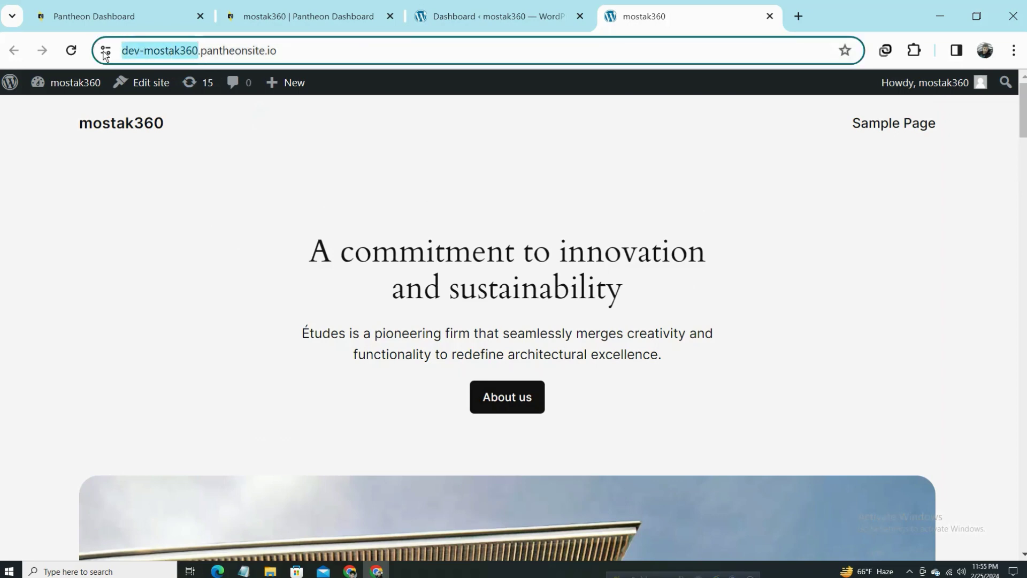
pyautogui.click(338, 53)
pyautogui.click(535, 14)
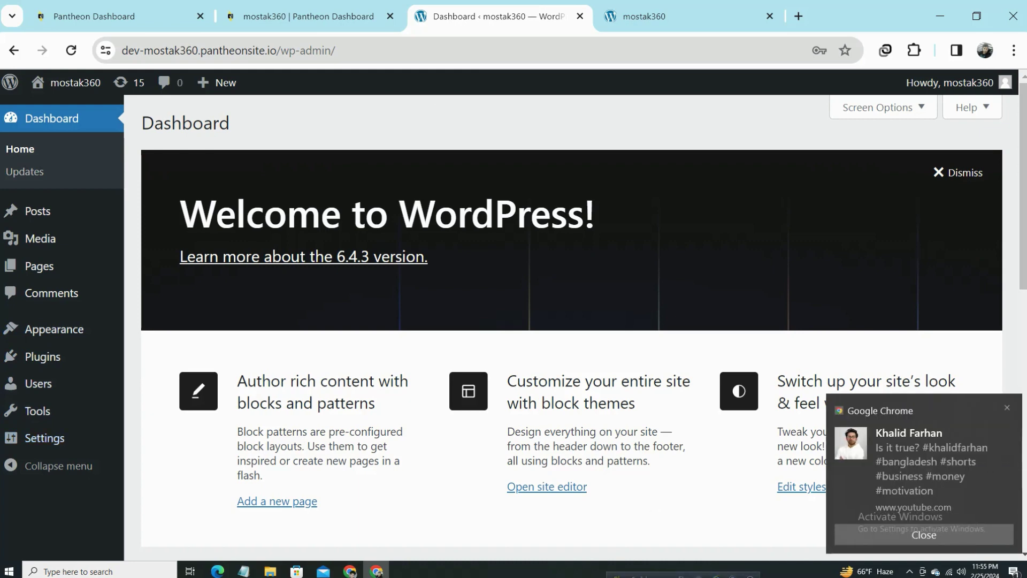
# Dismiss the Chrome pop-up and search the plugin directory for 'elementor'.
pyautogui.click(1007, 408)
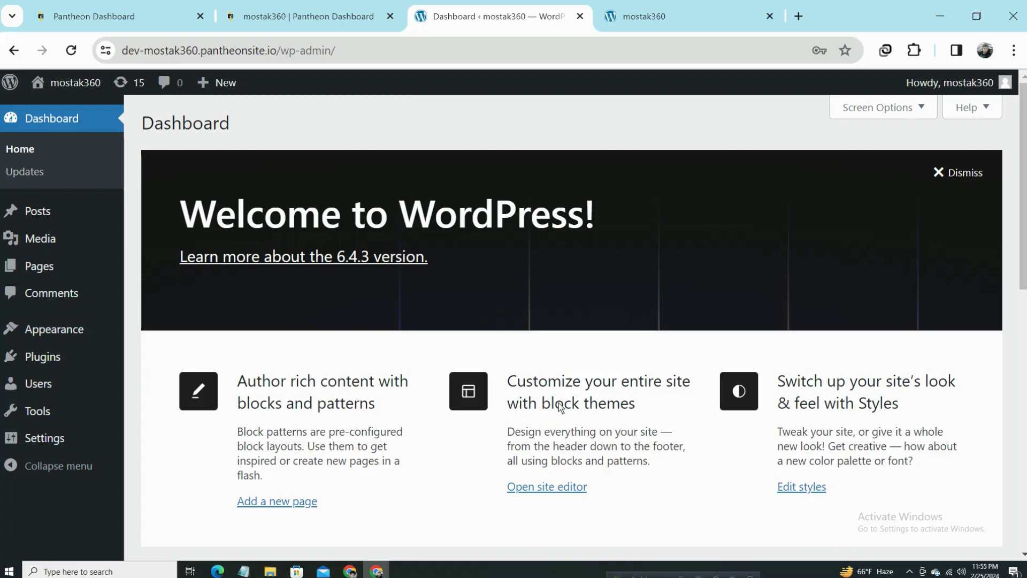
pyautogui.moveTo(47, 363)
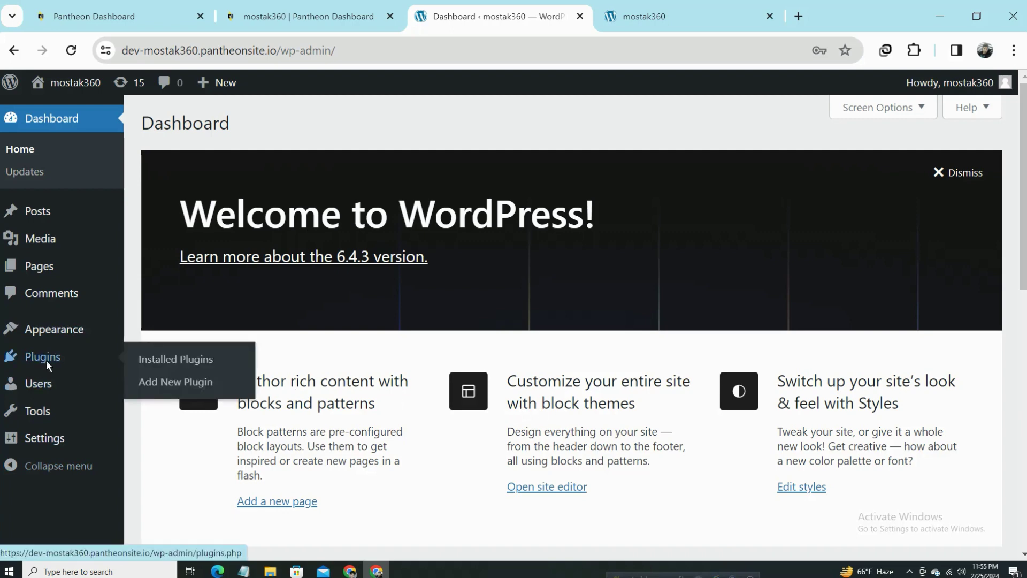
pyautogui.click(187, 359)
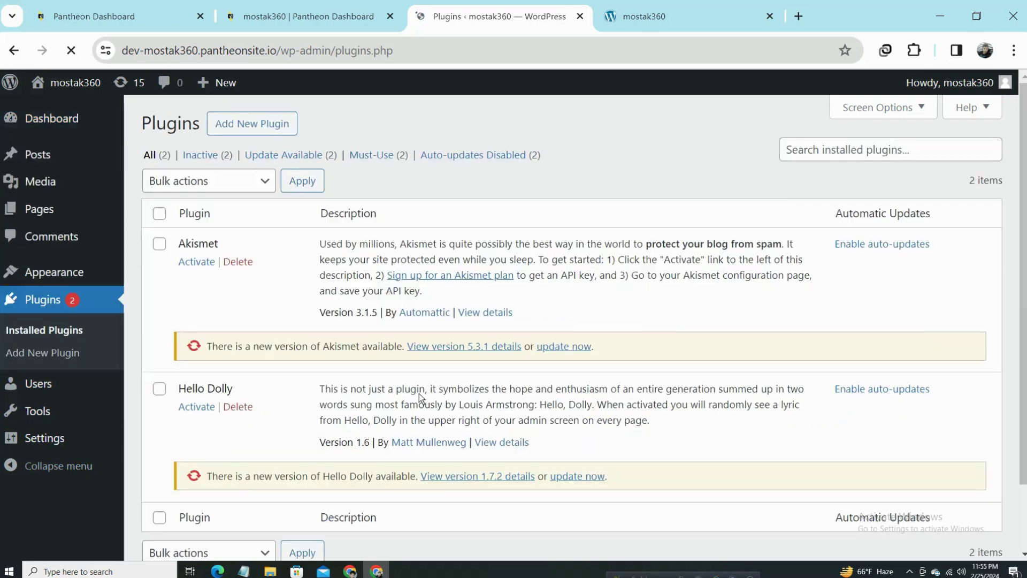
pyautogui.scroll(-2, 306, 319)
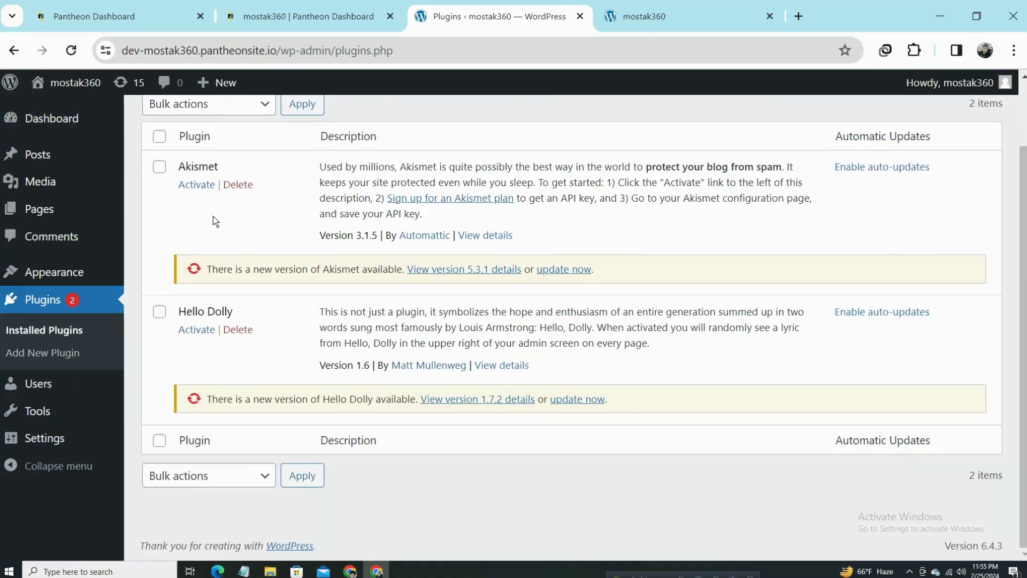
pyautogui.click(39, 353)
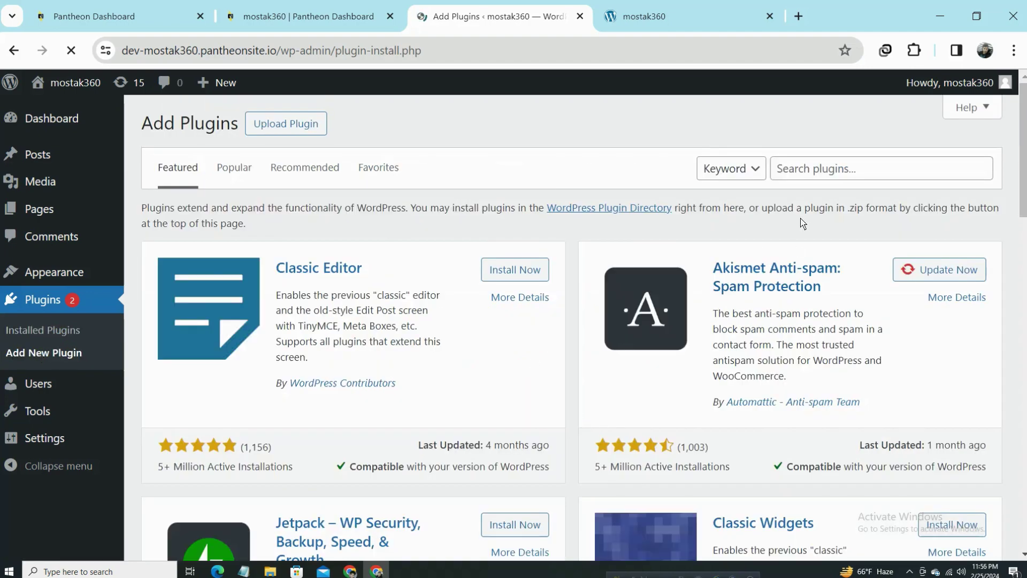
pyautogui.click(836, 168)
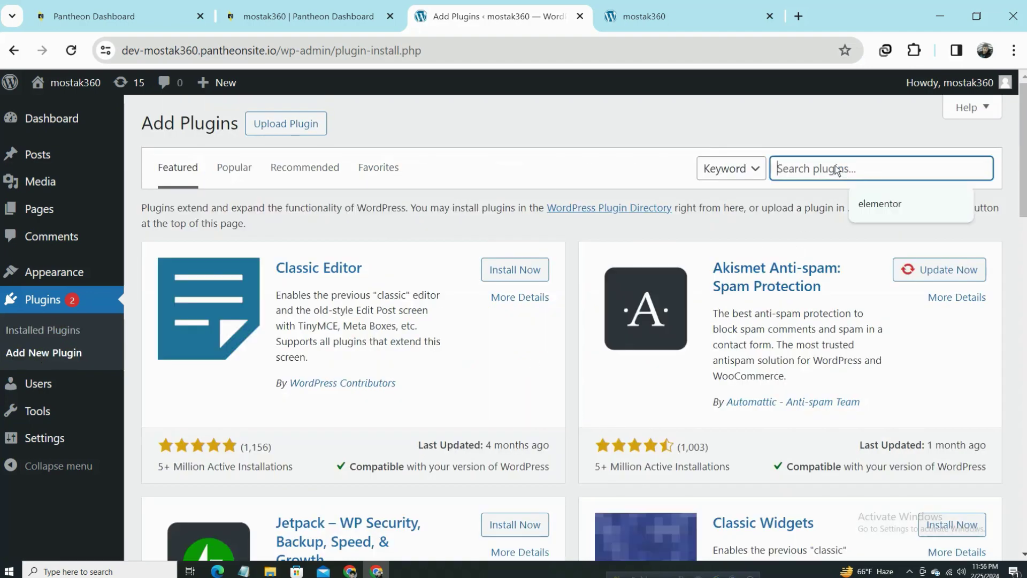
pyautogui.click(880, 207)
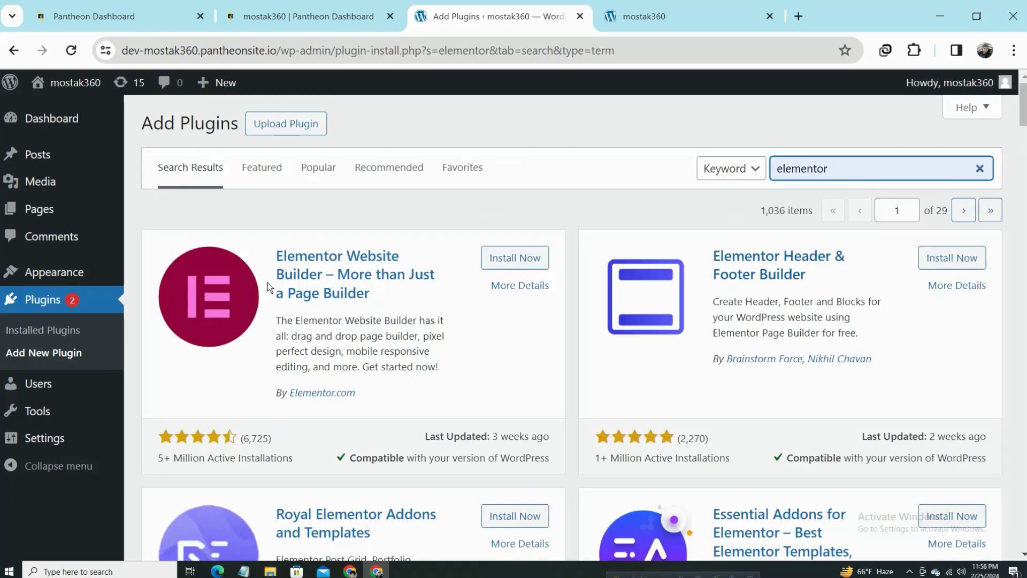
# Install Elementor Website Builder and Elementor Header & Footer Builder, then activate Elementor.
pyautogui.click(515, 259)
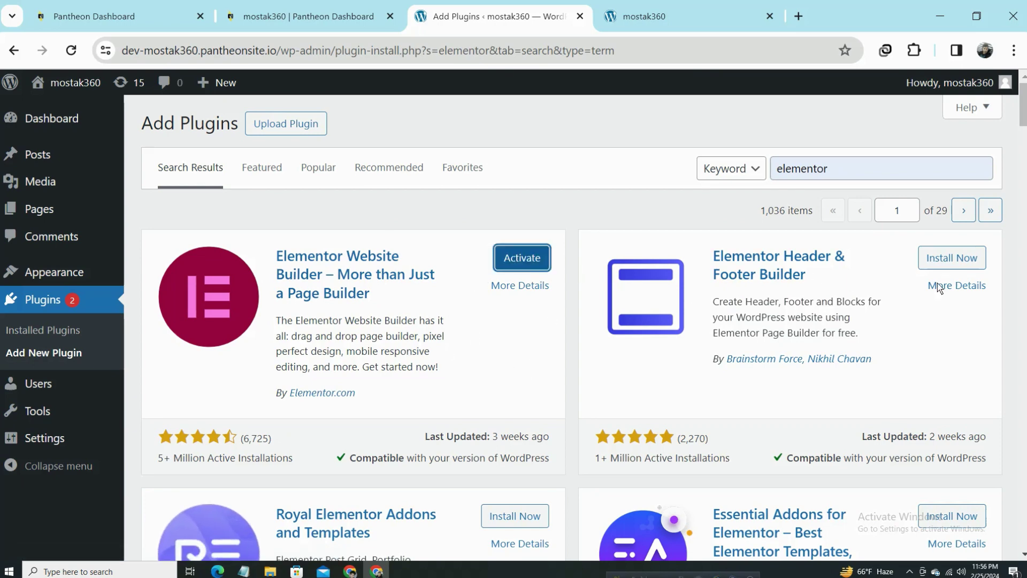
pyautogui.click(960, 259)
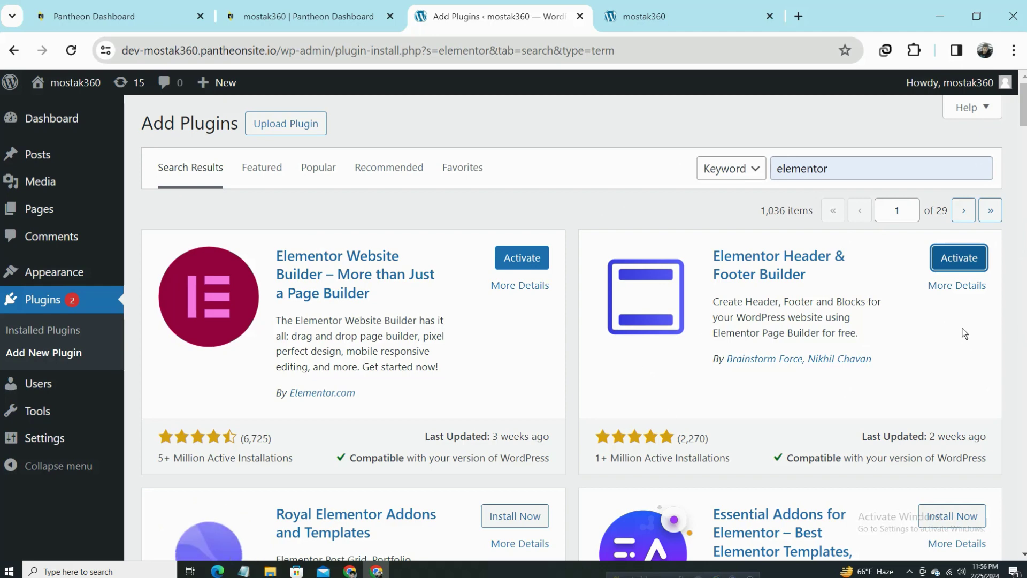
pyautogui.click(534, 262)
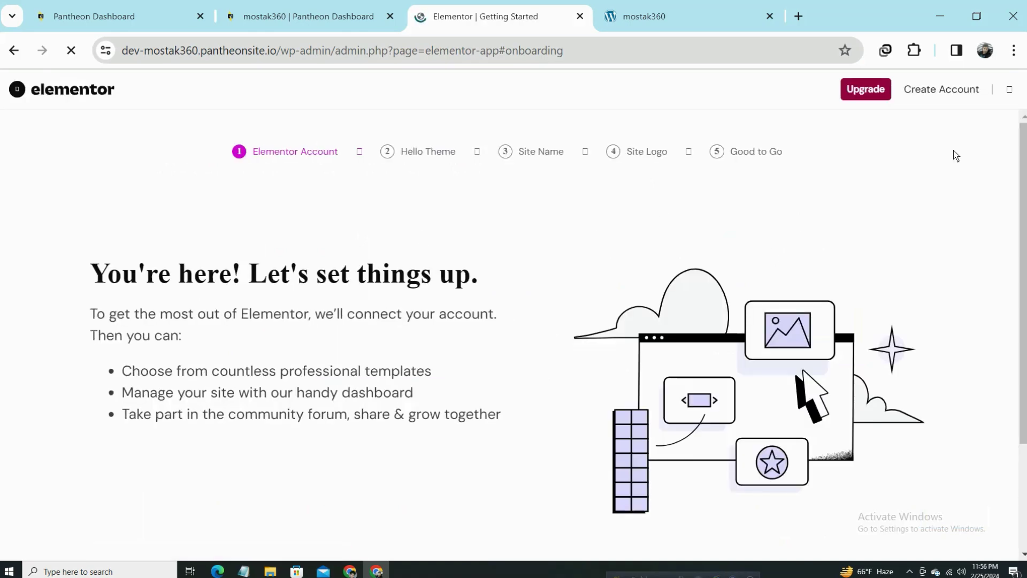
# Skip the Elementor account, Hello theme, site name and site logo onboarding steps.
pyautogui.scroll(-3, 348, 274)
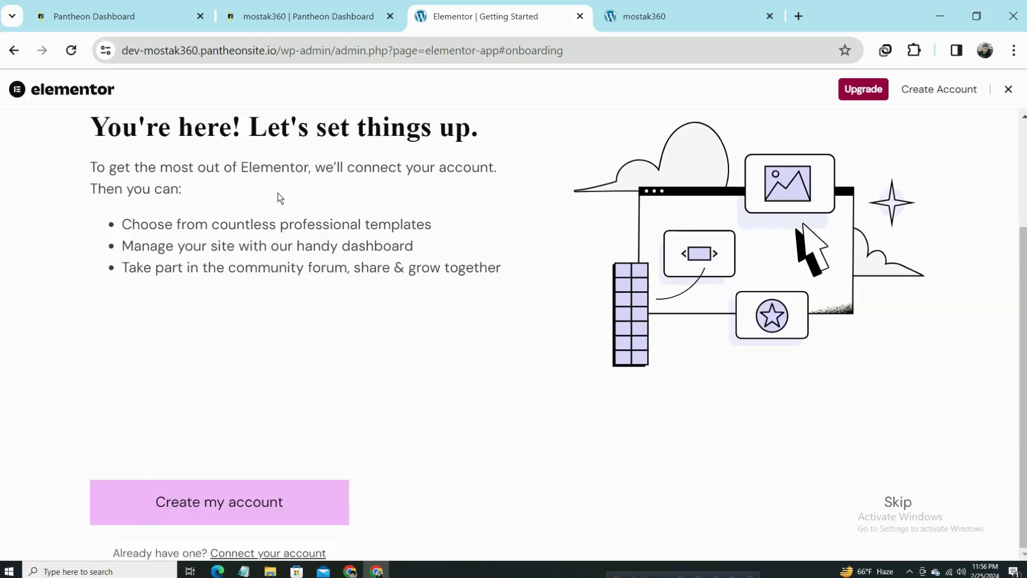
pyautogui.scroll(3, 634, 371)
pyautogui.scroll(-3, 759, 343)
pyautogui.click(899, 501)
pyautogui.scroll(-1, 373, 348)
pyautogui.scroll(-2, 373, 349)
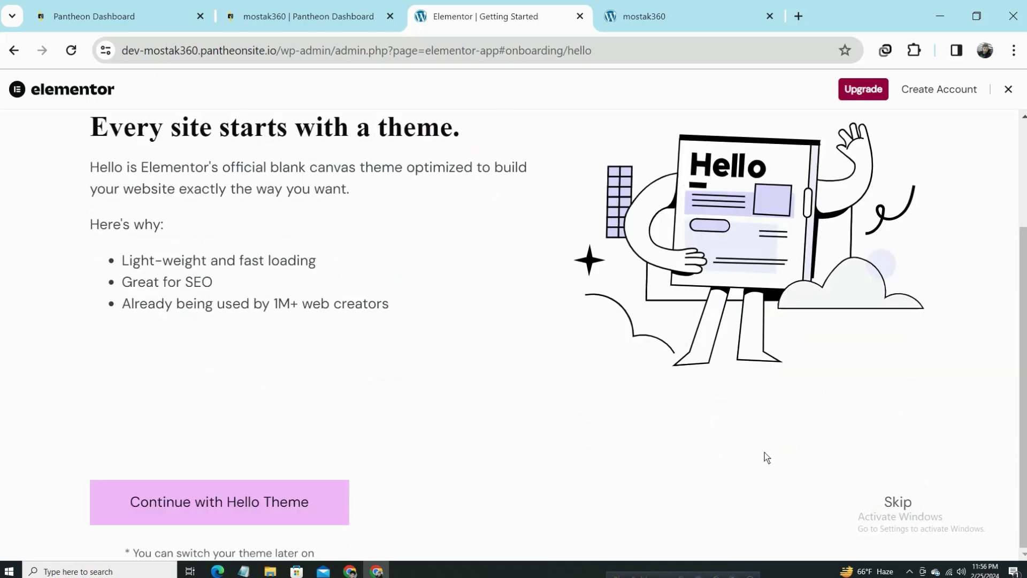
pyautogui.click(883, 502)
pyautogui.scroll(-2, 833, 478)
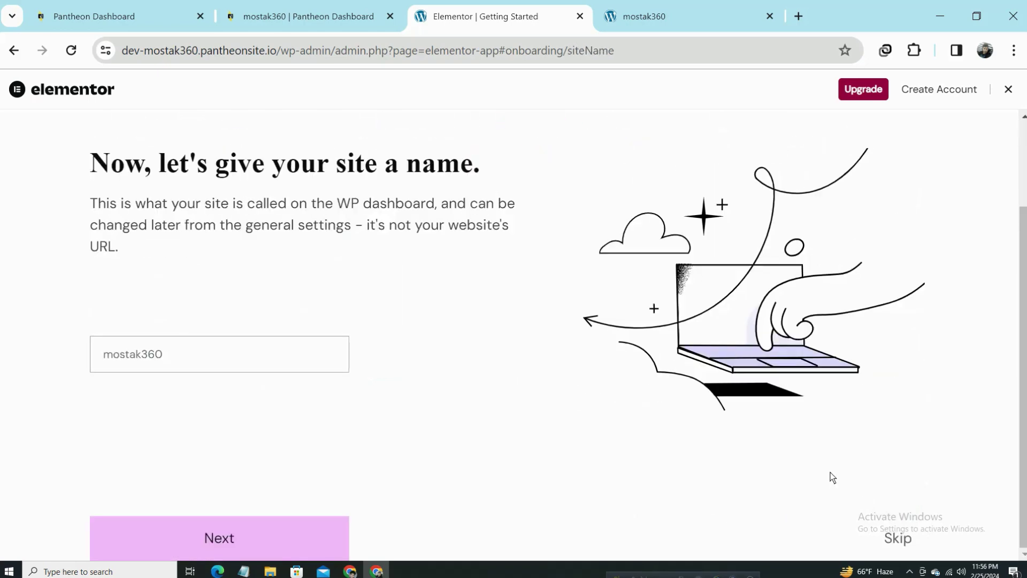
pyautogui.click(901, 537)
pyautogui.scroll(-3, 627, 499)
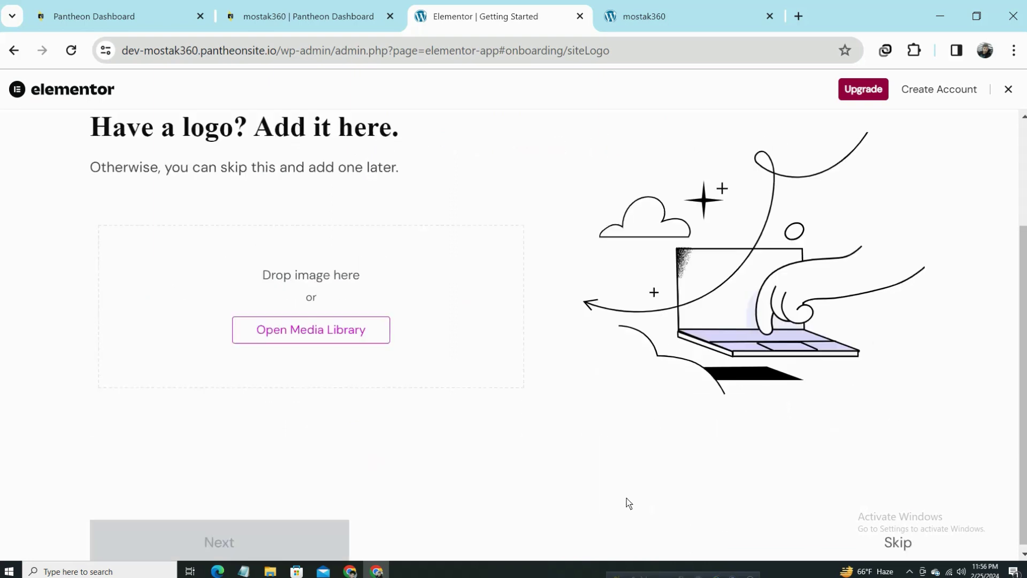
pyautogui.click(896, 538)
pyautogui.scroll(-2, 565, 284)
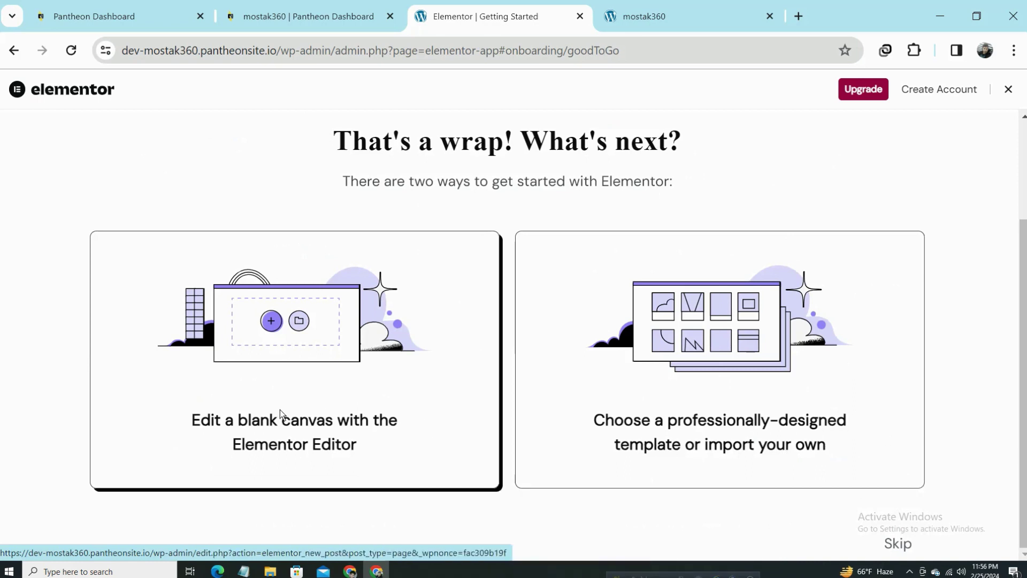
# Start a blank-canvas page, then go back to the dashboard by trimming the address to wp-admin/.
pyautogui.click(332, 427)
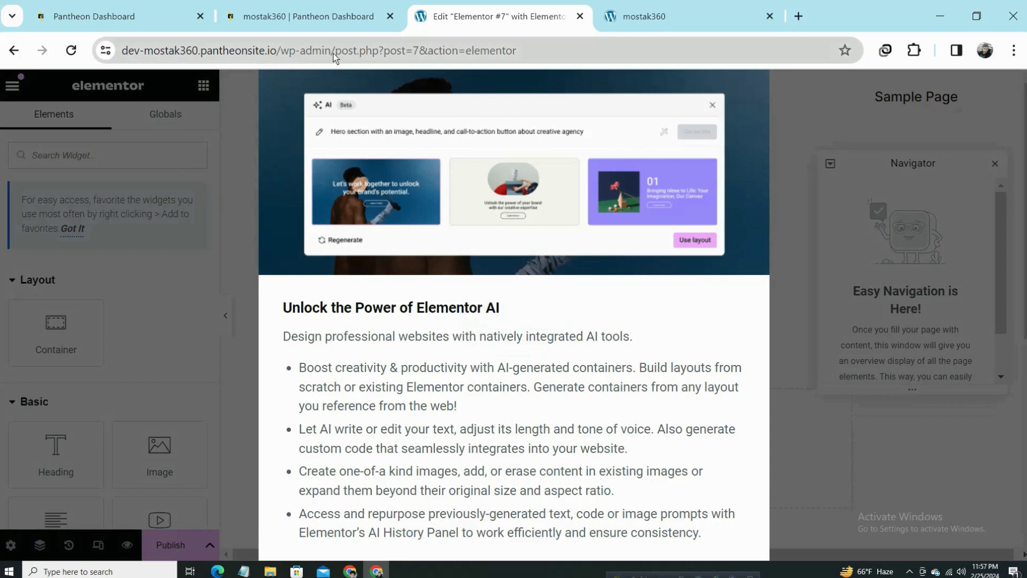
pyautogui.moveTo(333, 53); pyautogui.dragTo(517, 50)
pyautogui.press('BackSpace')
pyautogui.press('Return')
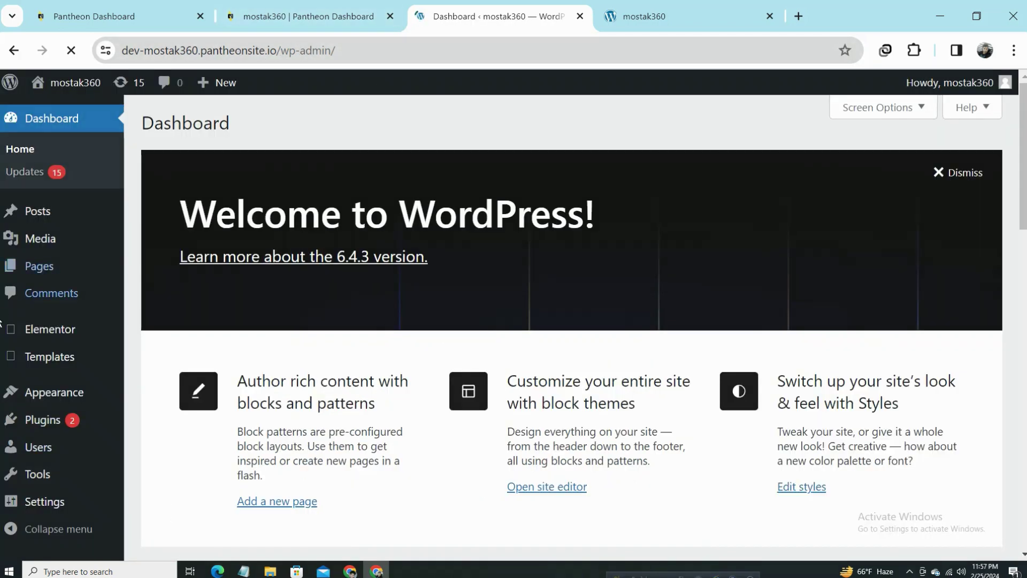
# Trash the Elementor #7 draft page and start a new page, dismissing the pattern choices.
pyautogui.click(71, 274)
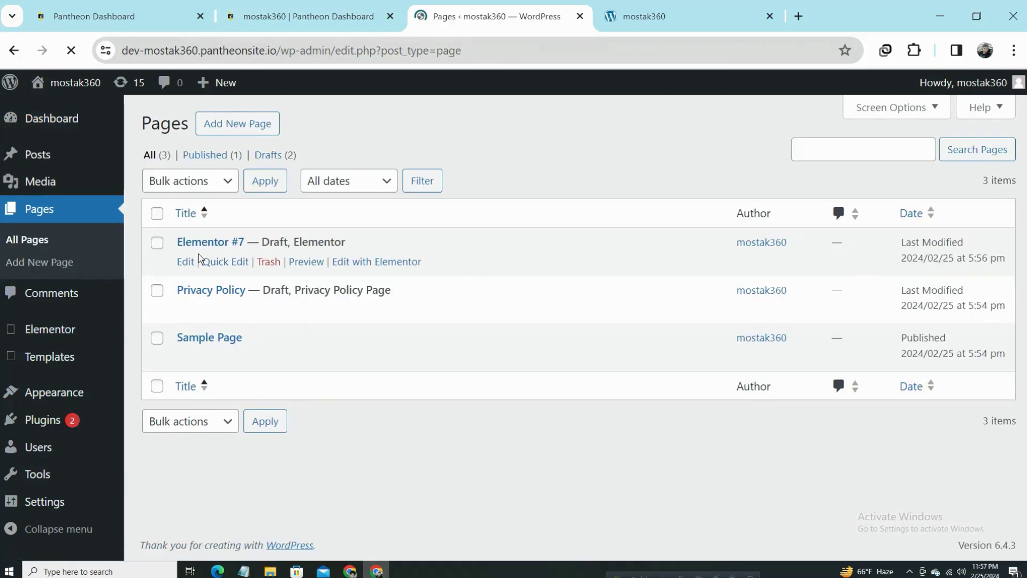
pyautogui.click(274, 265)
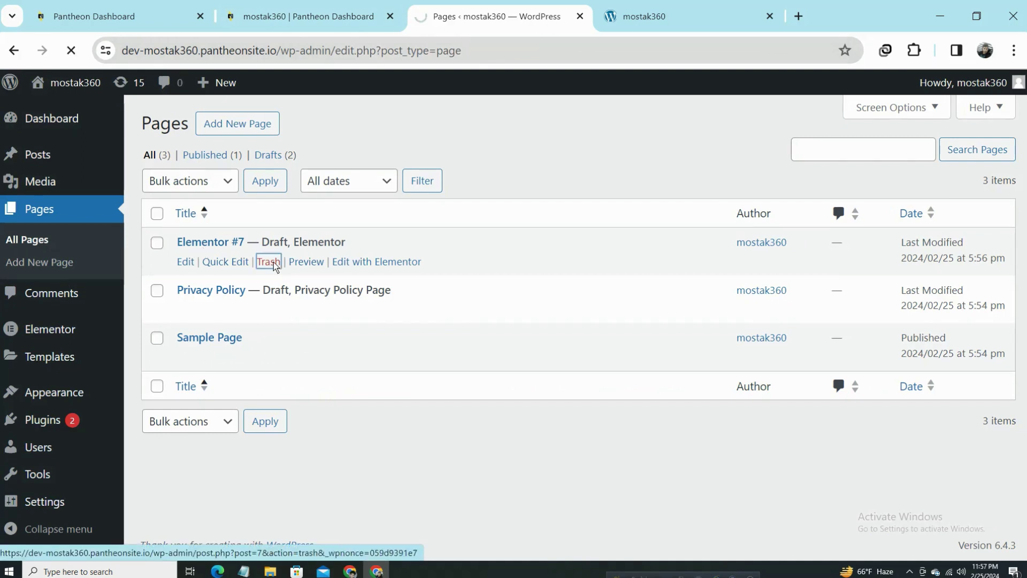
pyautogui.click(233, 131)
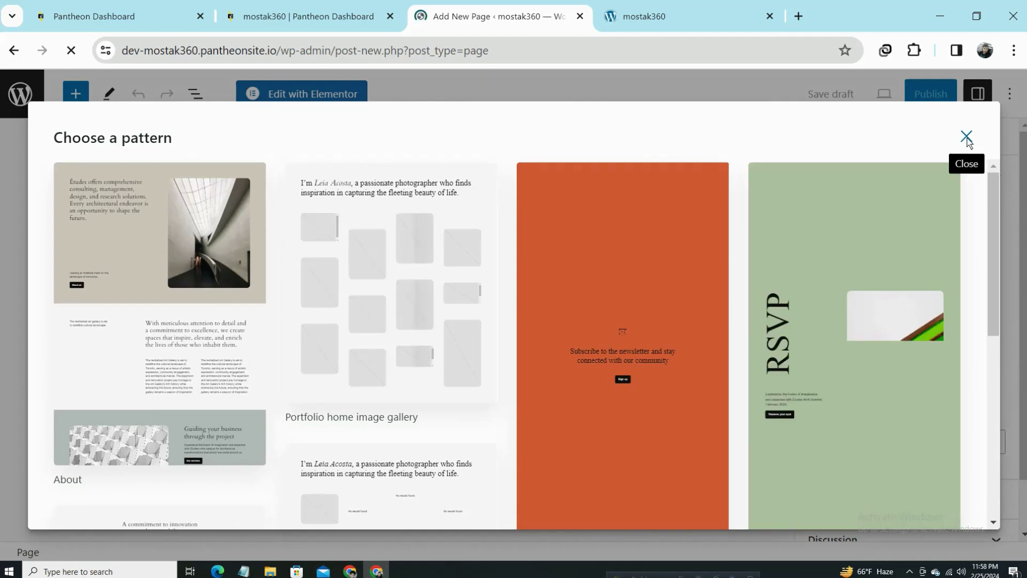
pyautogui.scroll(-8, 535, 358)
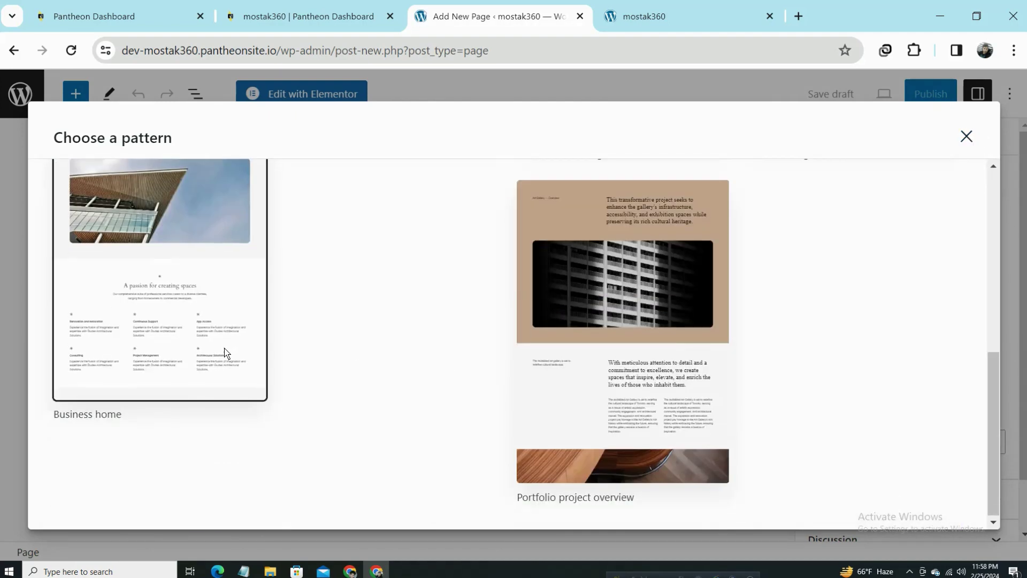
pyautogui.scroll(8, 918, 266)
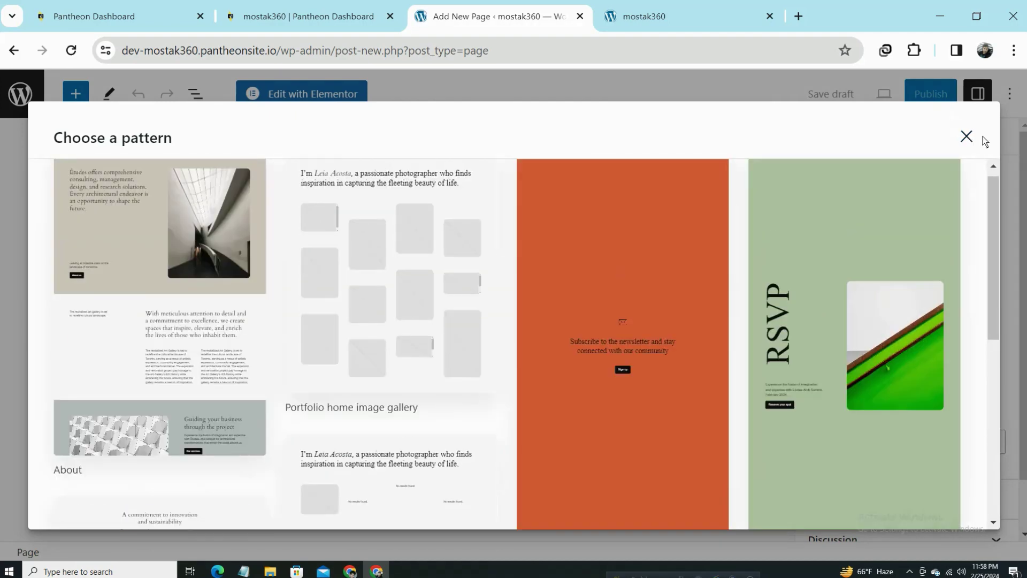
pyautogui.click(967, 137)
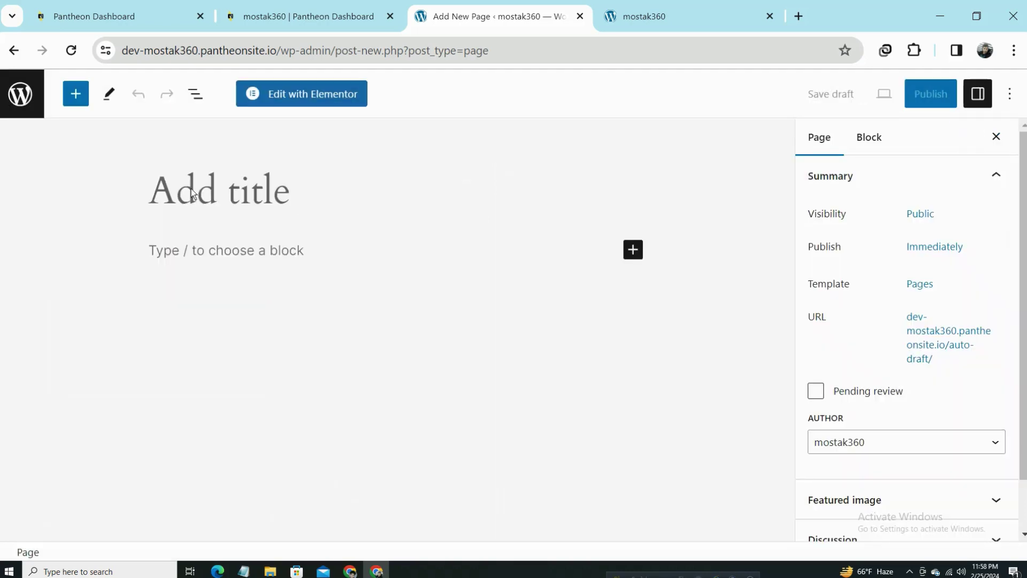
# Title the new page 'home', publish it, and view the published page.
pyautogui.click(210, 208)
pyautogui.write('home')
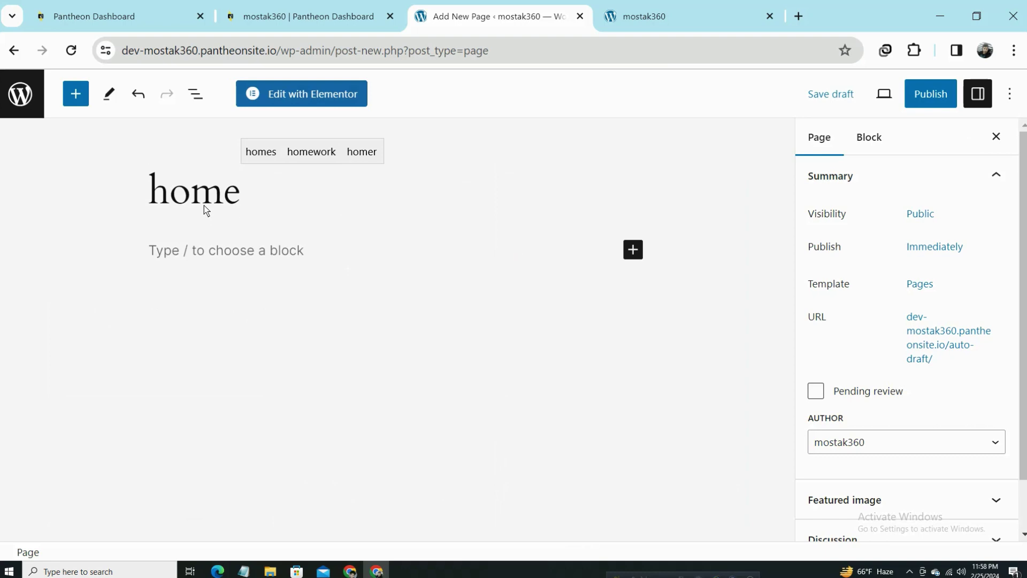
pyautogui.click(928, 93)
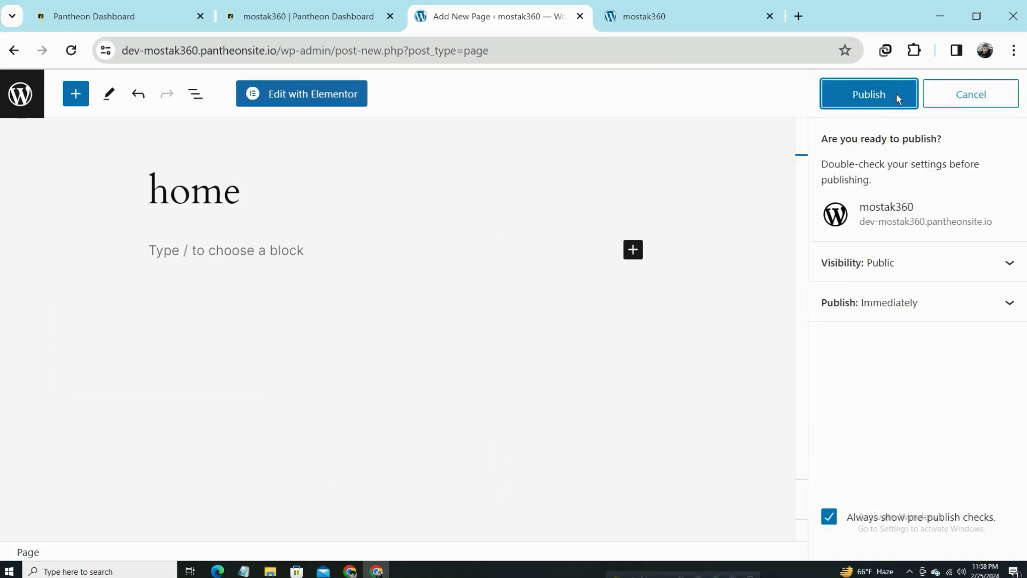
pyautogui.click(875, 95)
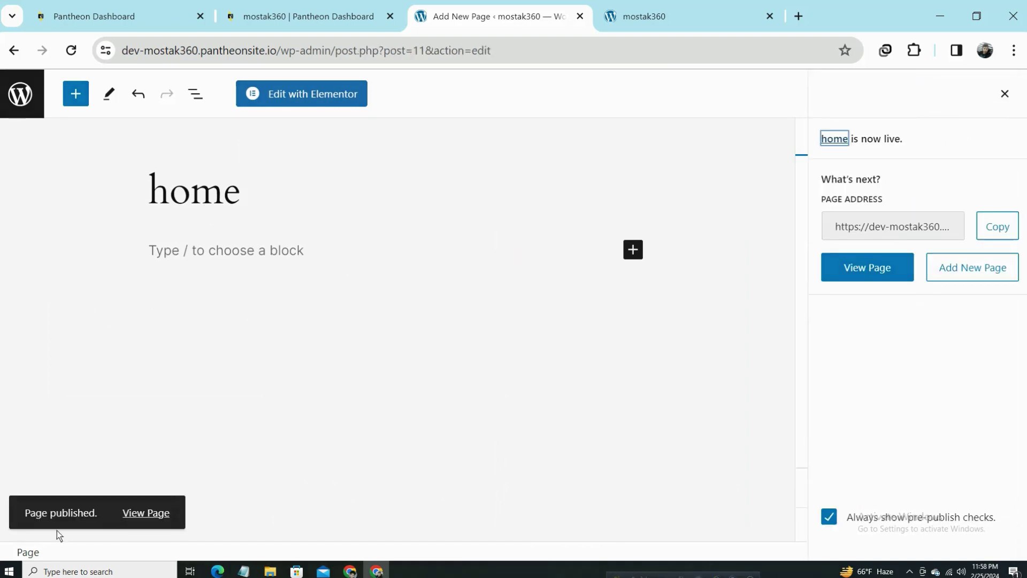
pyautogui.click(135, 514)
# Look at the live home page, then open the home page in Elementor.
pyautogui.click(720, 15)
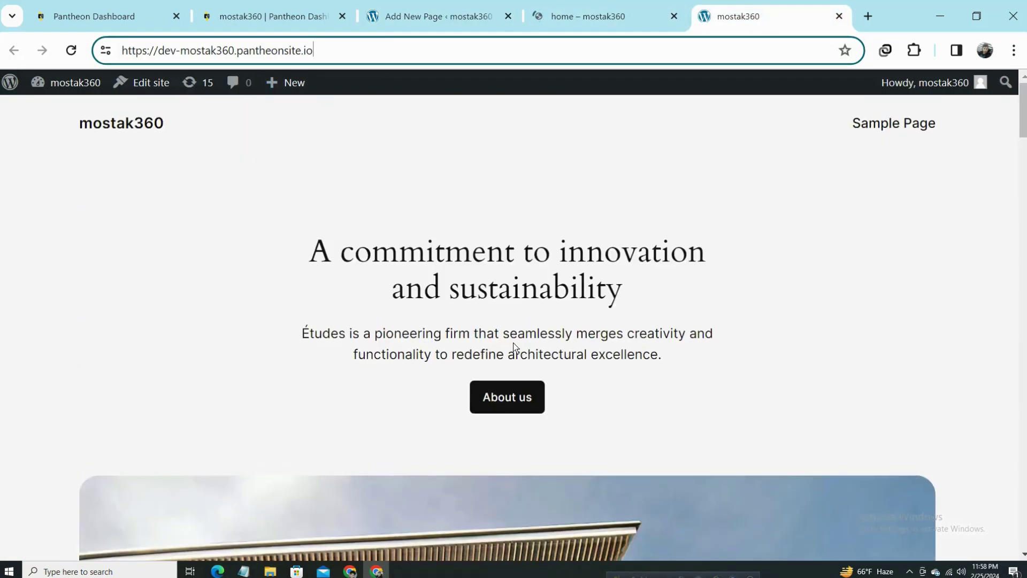
pyautogui.click(473, 12)
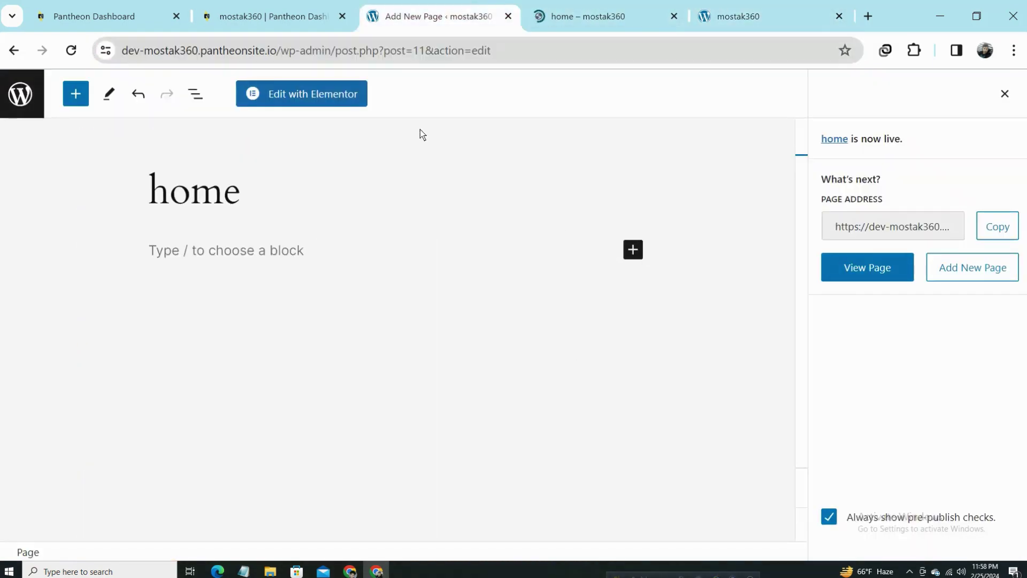
pyautogui.click(297, 94)
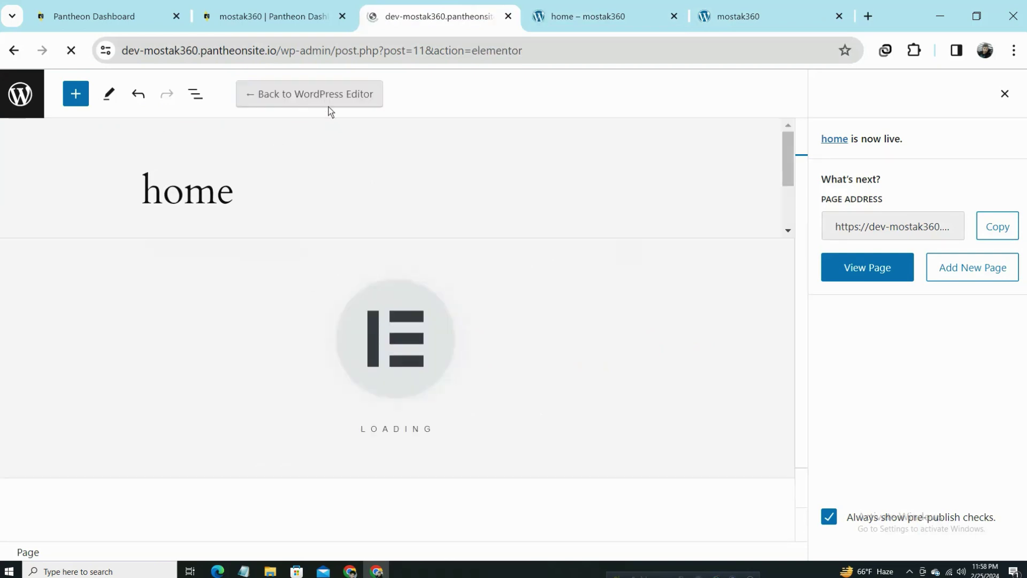
# From the live home page tab, go to the WordPress admin Dashboard via the site menu.
pyautogui.click(618, 6)
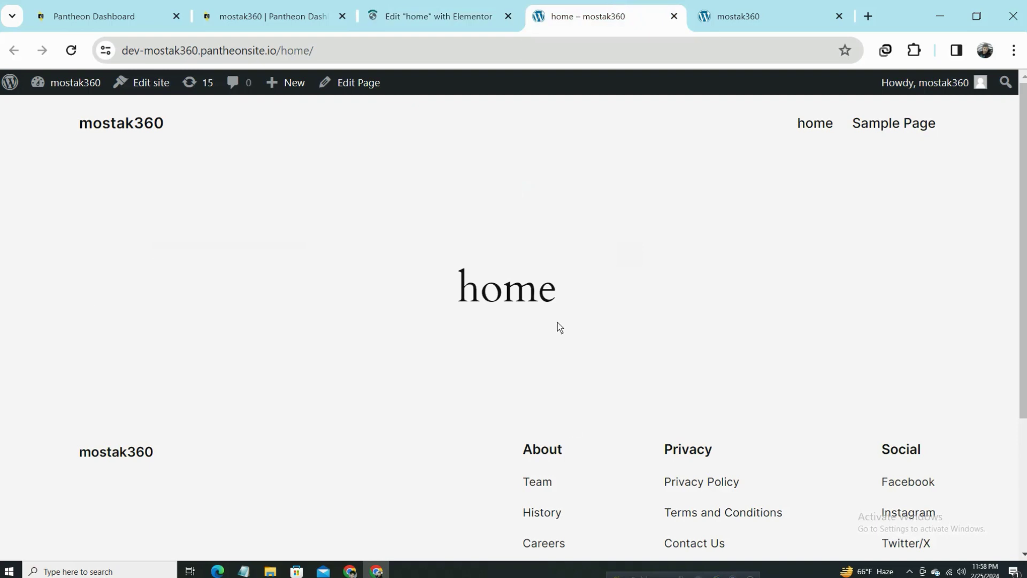
pyautogui.doubleClick(473, 286)
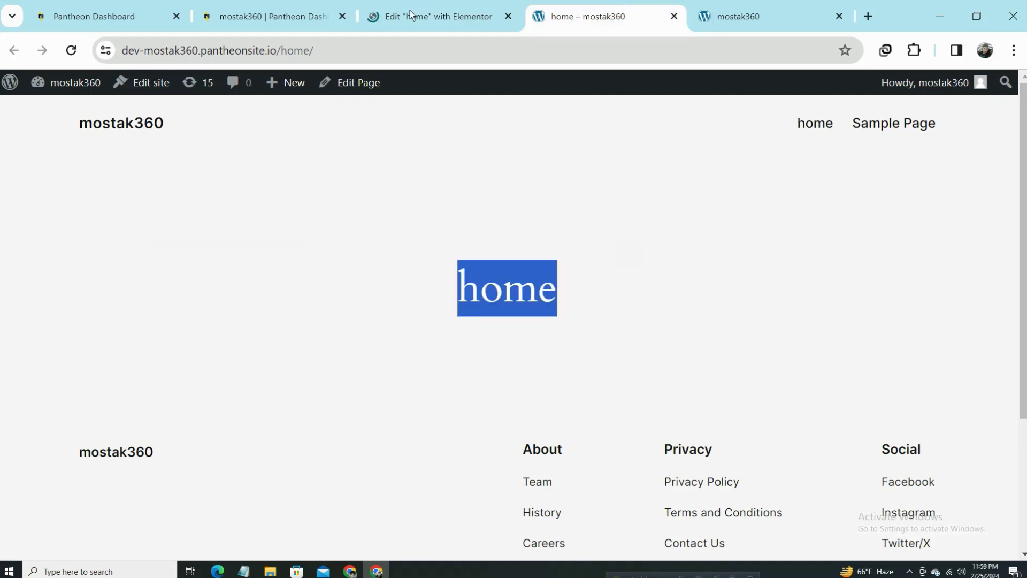
pyautogui.moveTo(269, 50); pyautogui.dragTo(334, 48)
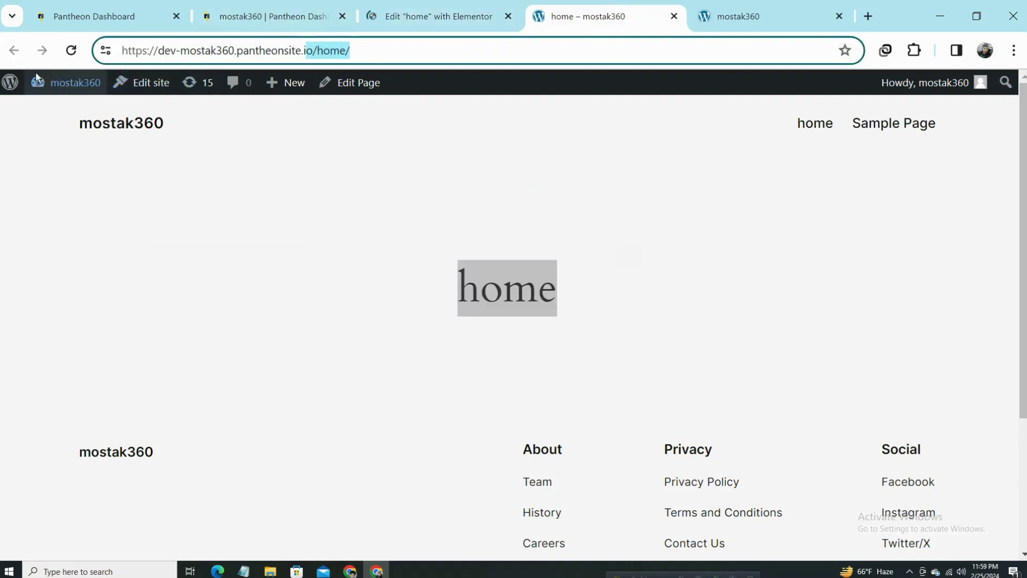
pyautogui.moveTo(38, 80)
pyautogui.click(55, 113)
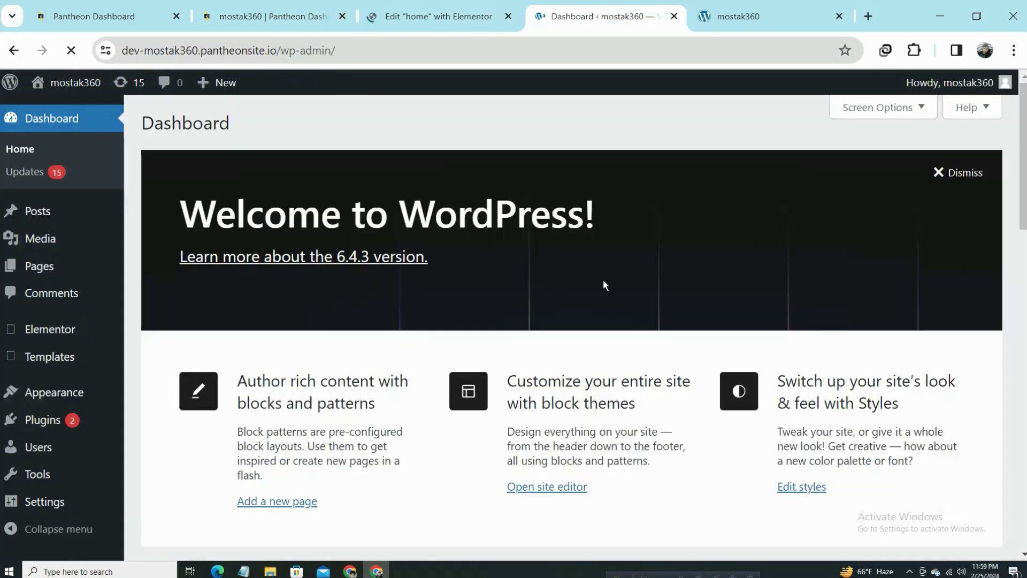
# Search plugins for 'royal', then install and activate Royal Elementor Addons and Templates.
pyautogui.click(53, 422)
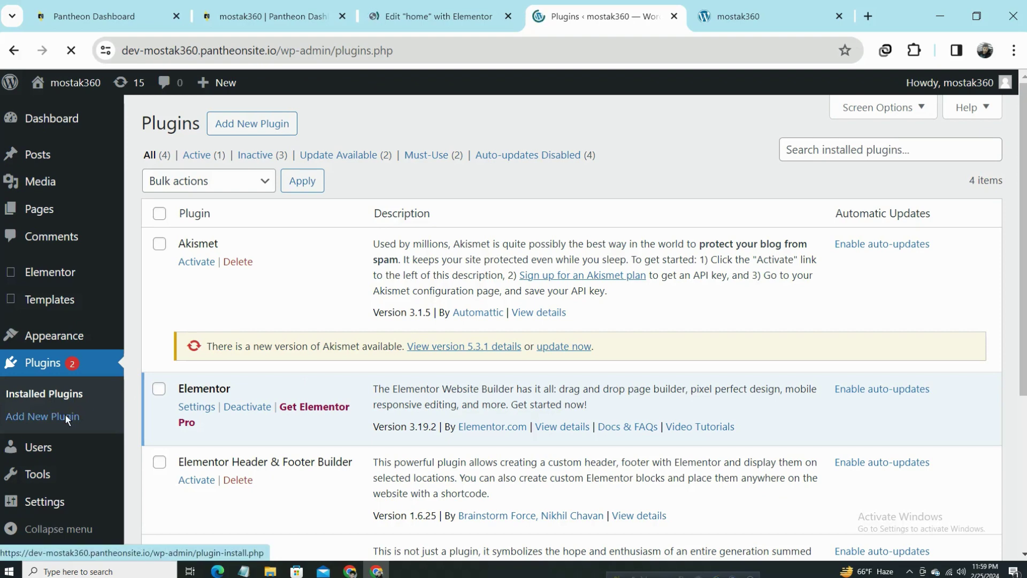
pyautogui.click(66, 415)
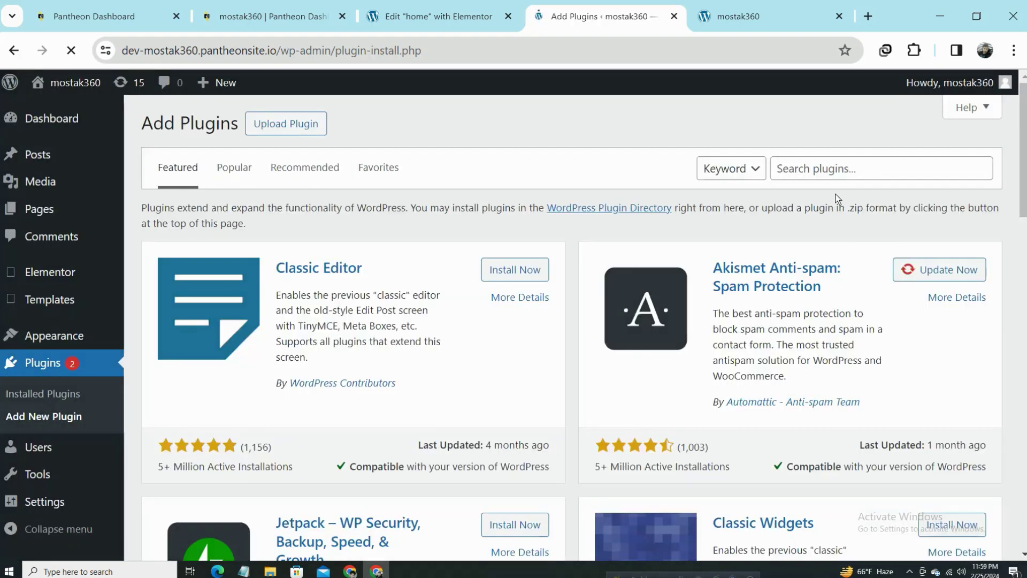
pyautogui.click(840, 170)
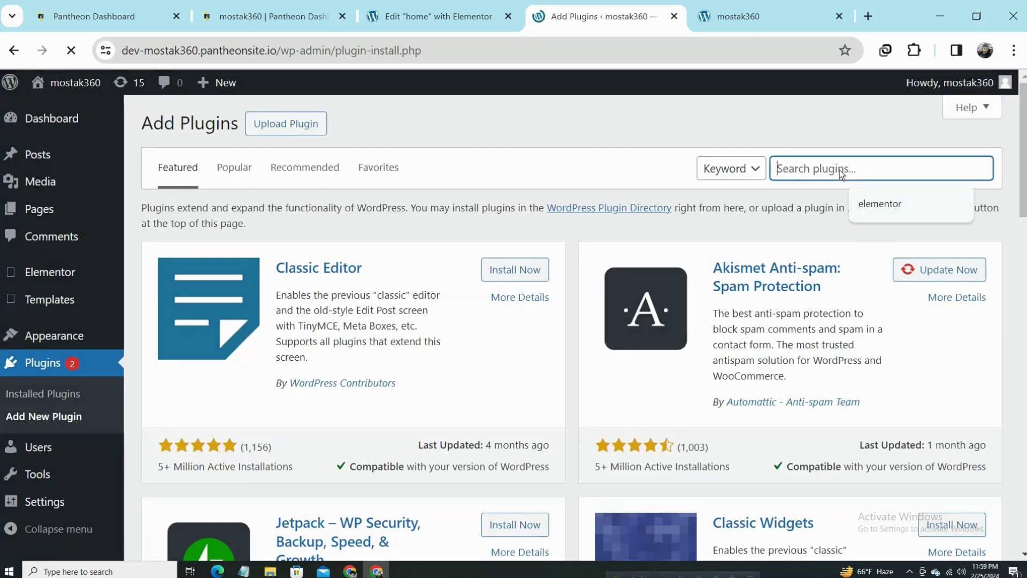
pyautogui.write('roy')
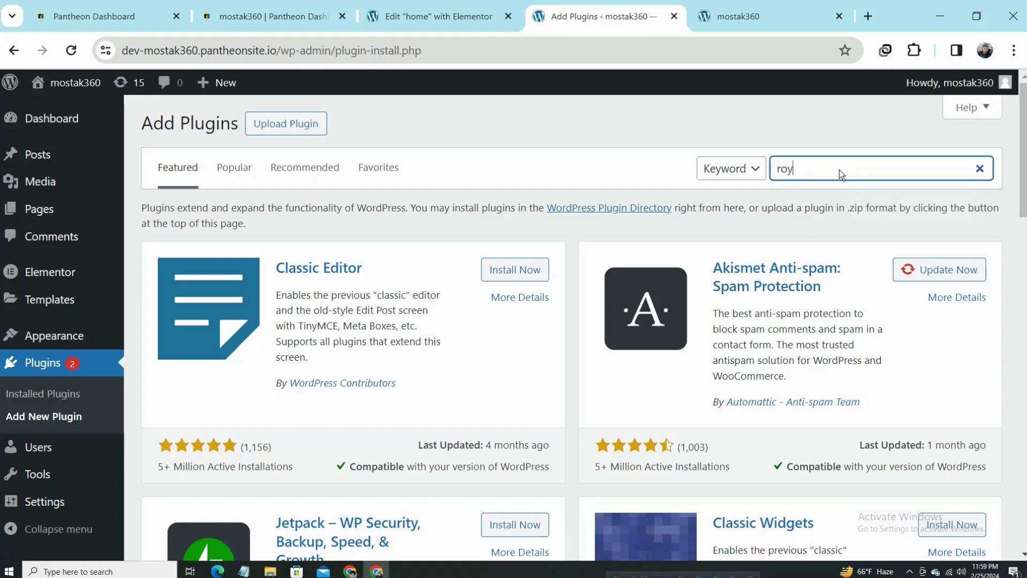
pyautogui.write('al')
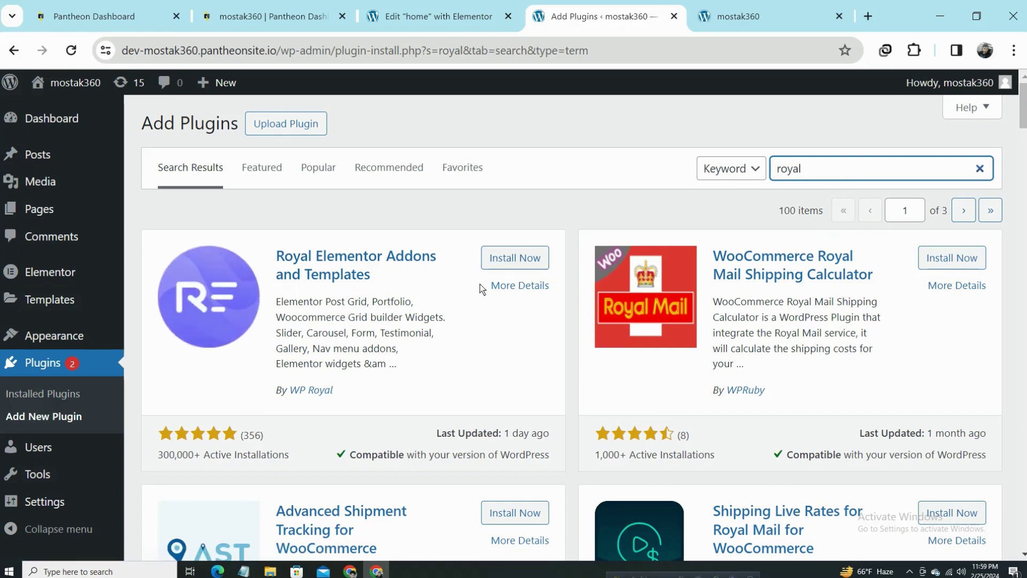
pyautogui.click(517, 257)
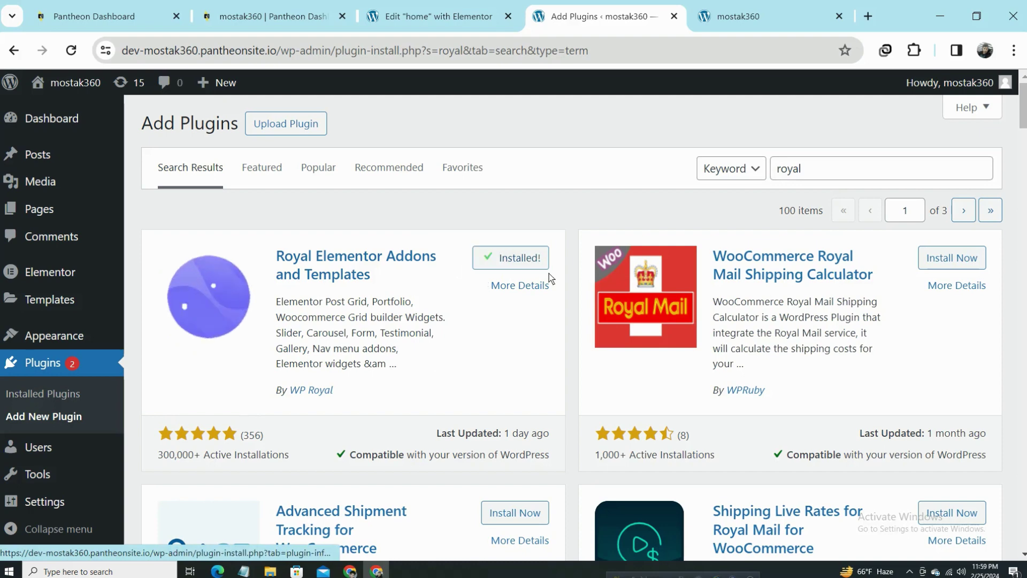
pyautogui.click(522, 259)
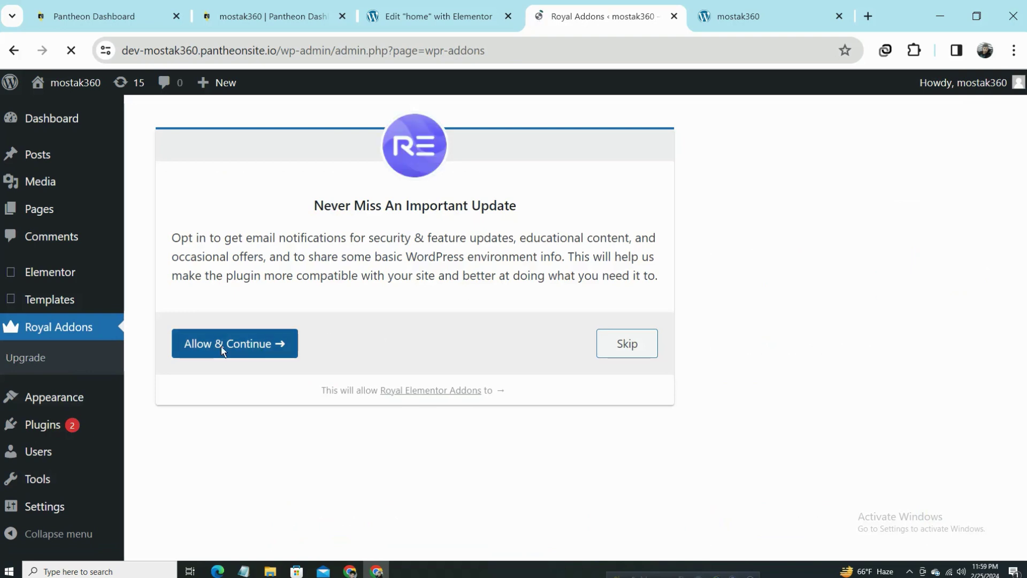
# Allow the Royal Addons opt-in, then browse kits like Nature V2 - Travel and Personal Blog V3.
pyautogui.click(220, 351)
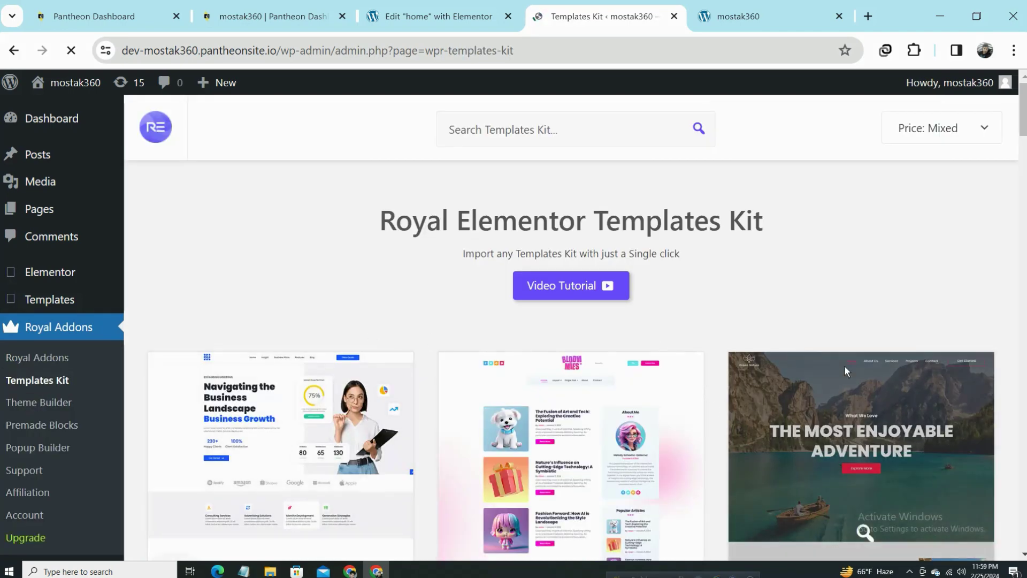
pyautogui.scroll(-5, 698, 362)
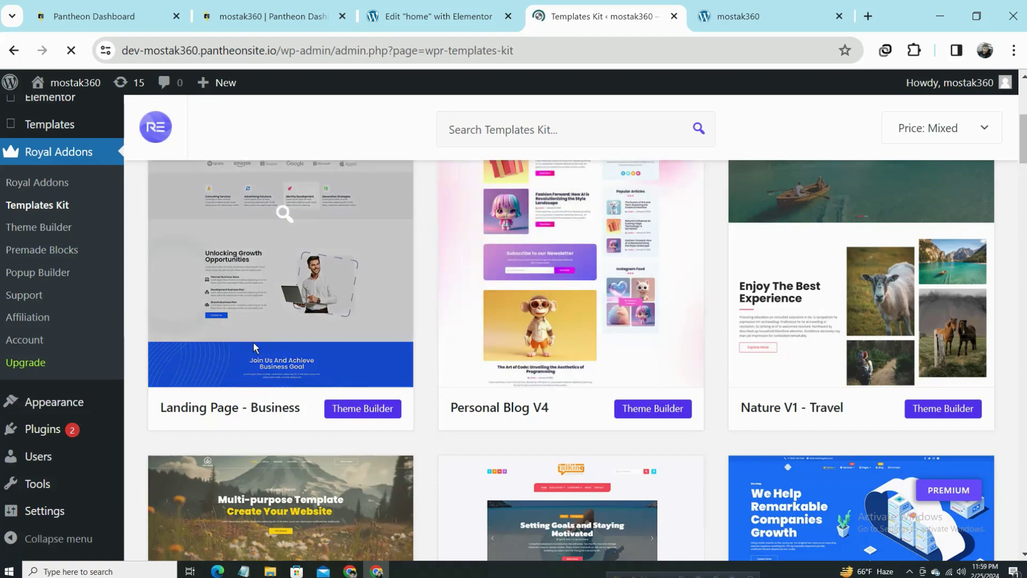
pyautogui.scroll(-2, 926, 343)
pyautogui.scroll(-5, 926, 338)
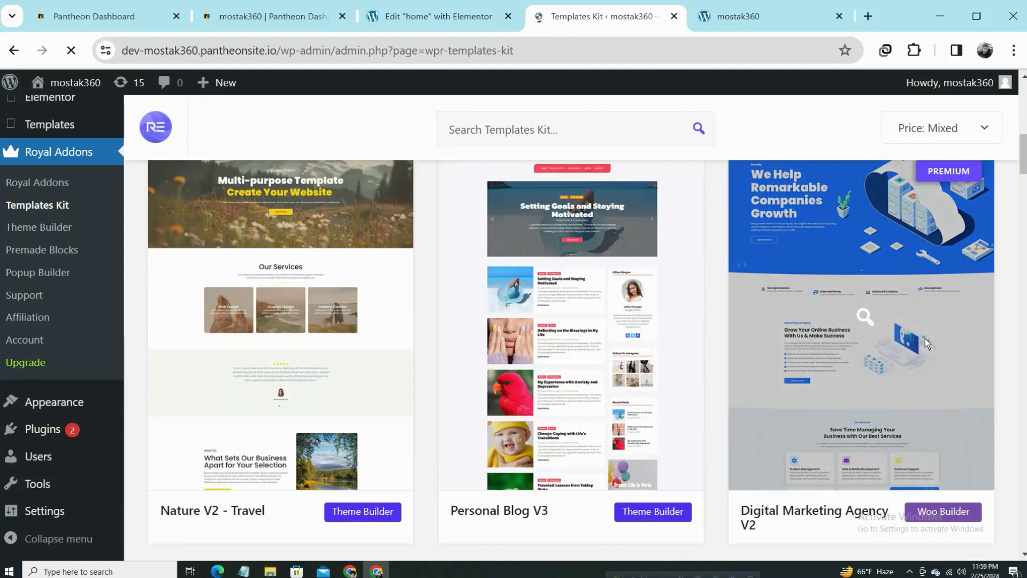
pyautogui.scroll(-5, 926, 339)
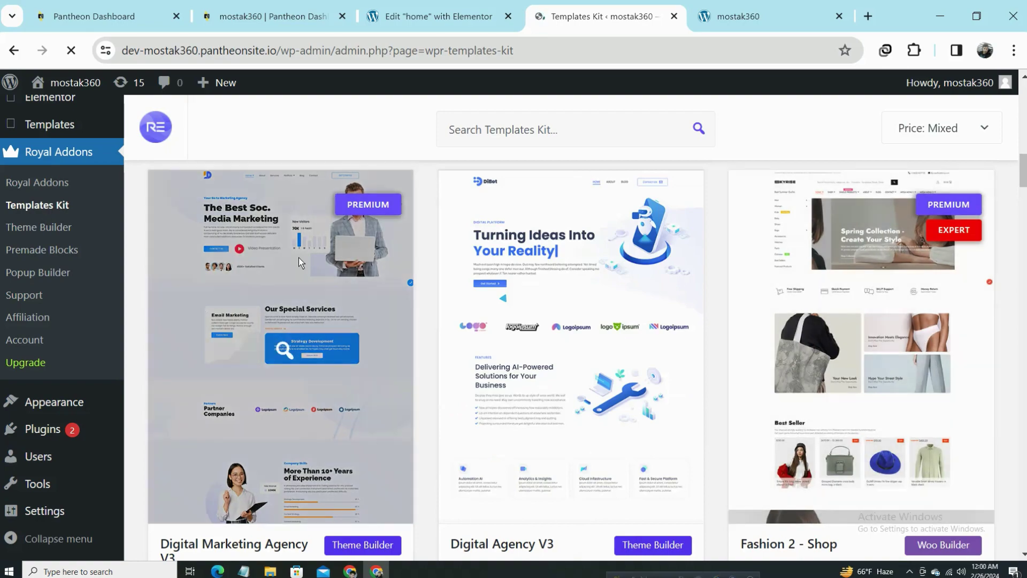
pyautogui.scroll(-5, 901, 404)
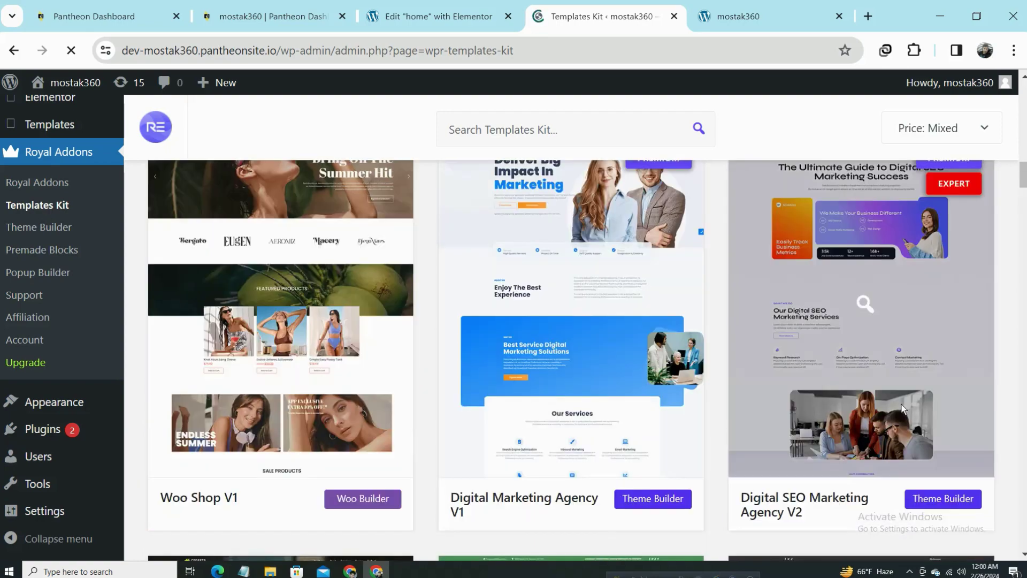
pyautogui.scroll(-15, 763, 343)
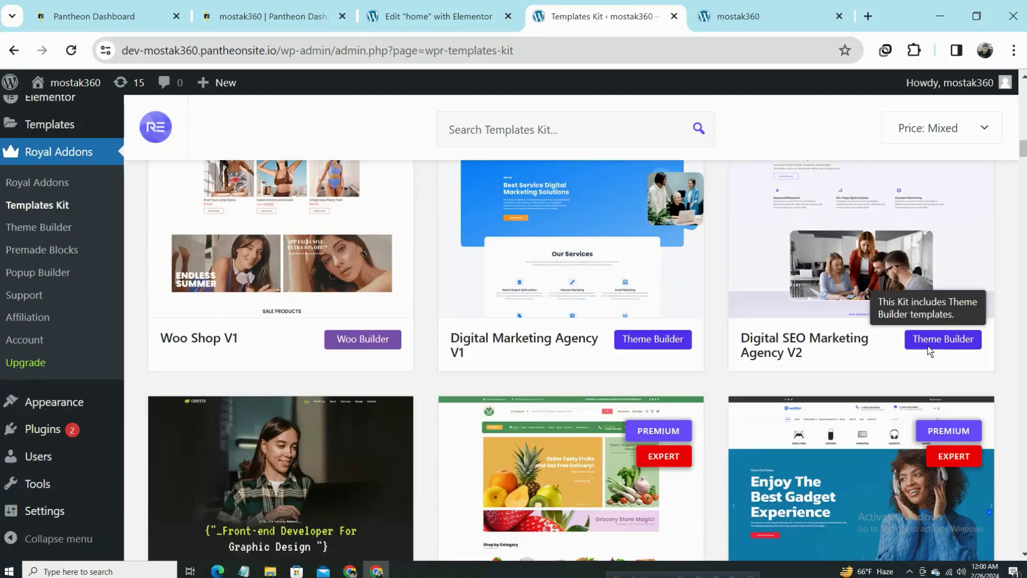
pyautogui.scroll(-10, 554, 191)
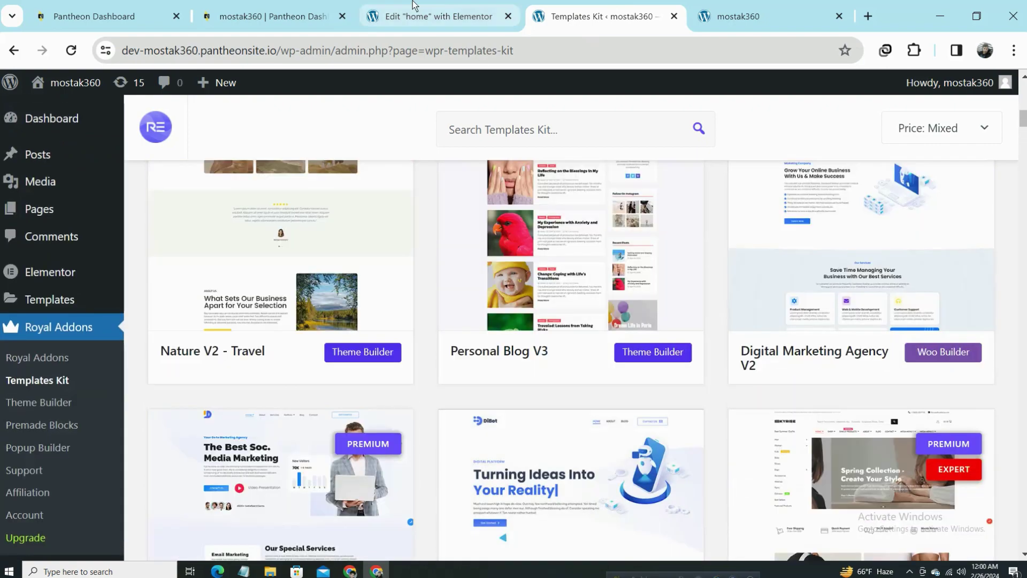
# Close the Navigator in the home page editor, check the Library, and let the editor tab reload.
pyautogui.click(413, 6)
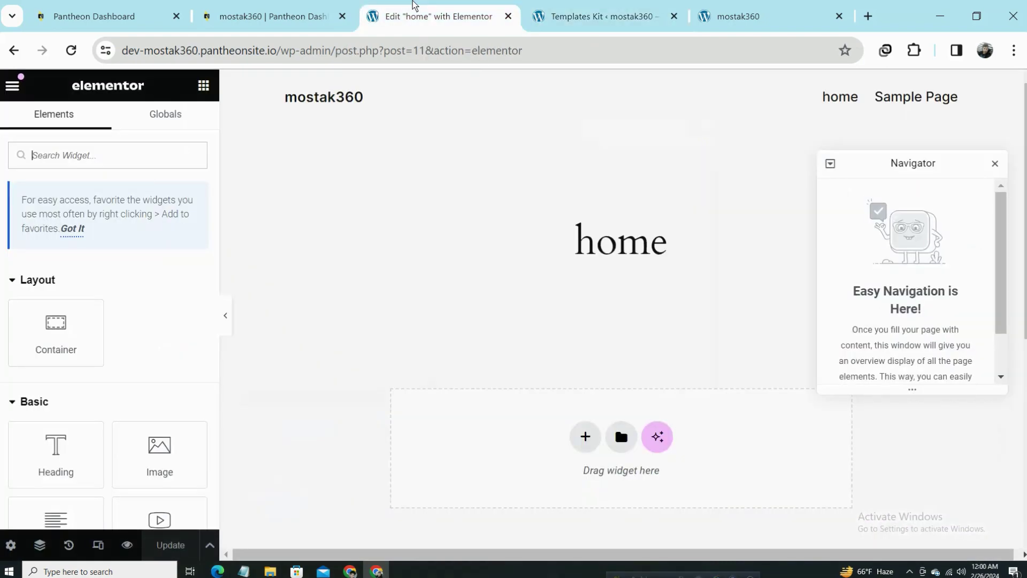
pyautogui.click(996, 164)
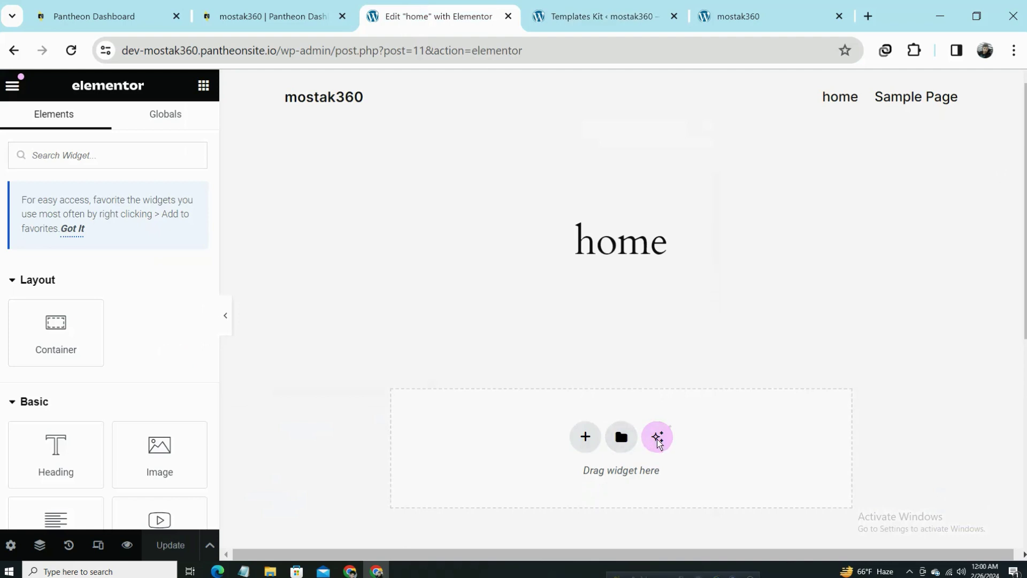
pyautogui.click(622, 438)
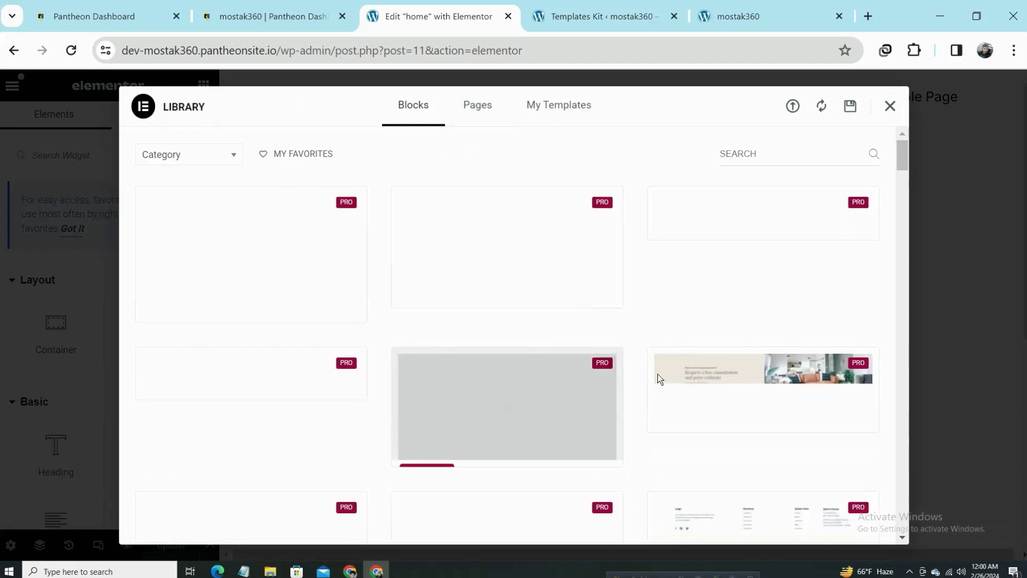
pyautogui.click(890, 107)
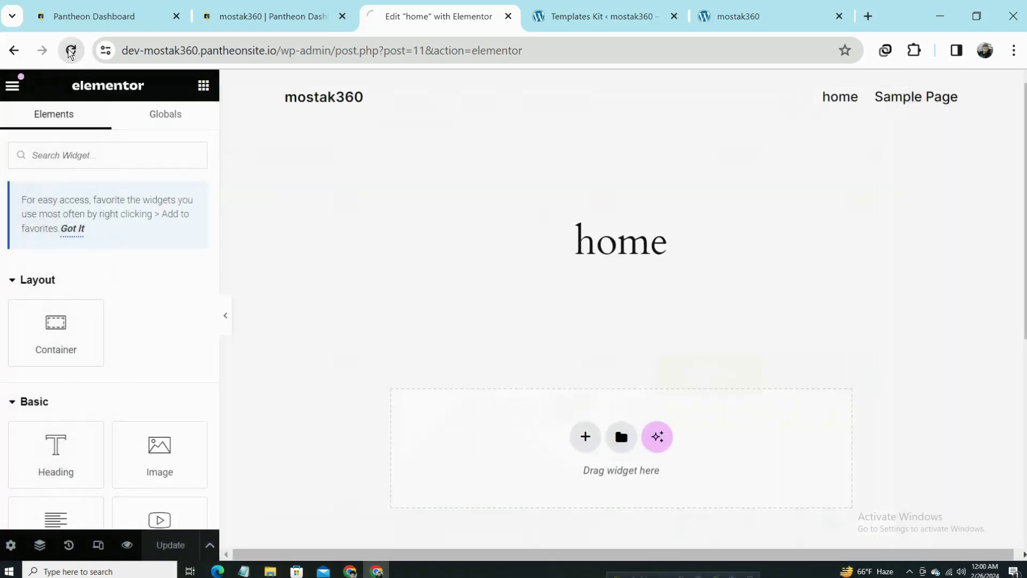
pyautogui.click(591, 17)
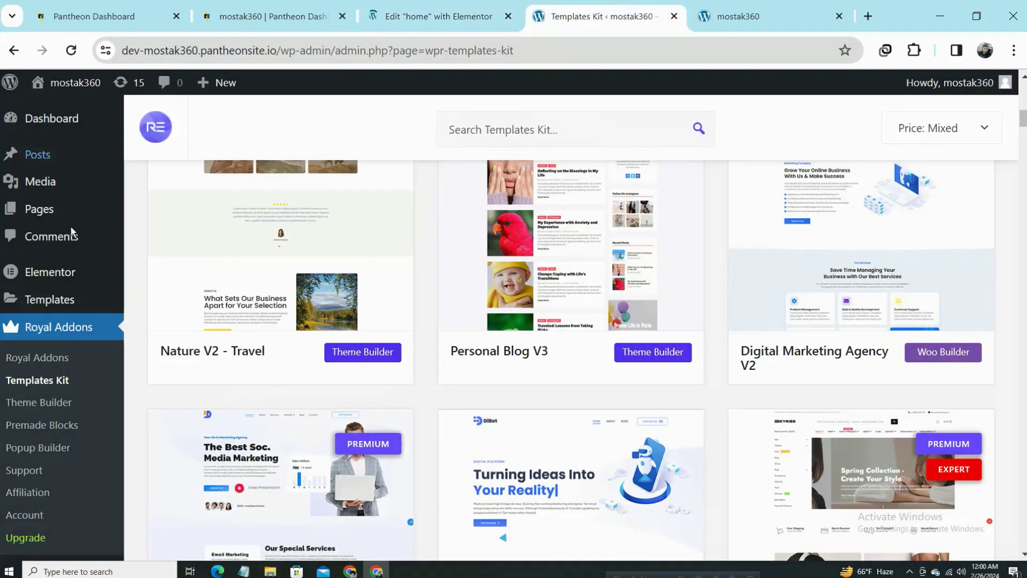
pyautogui.click(425, 16)
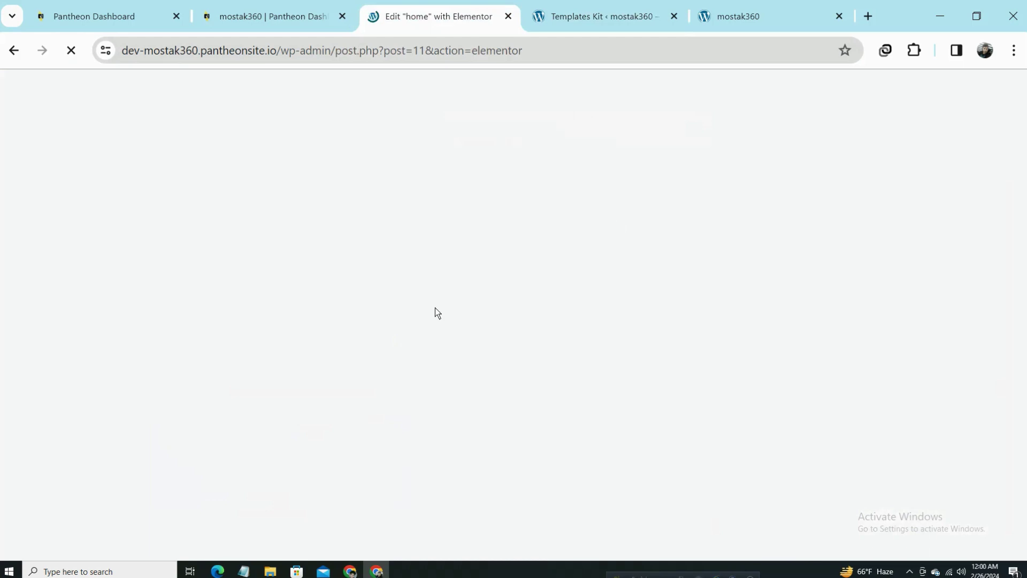
pyautogui.click(598, 15)
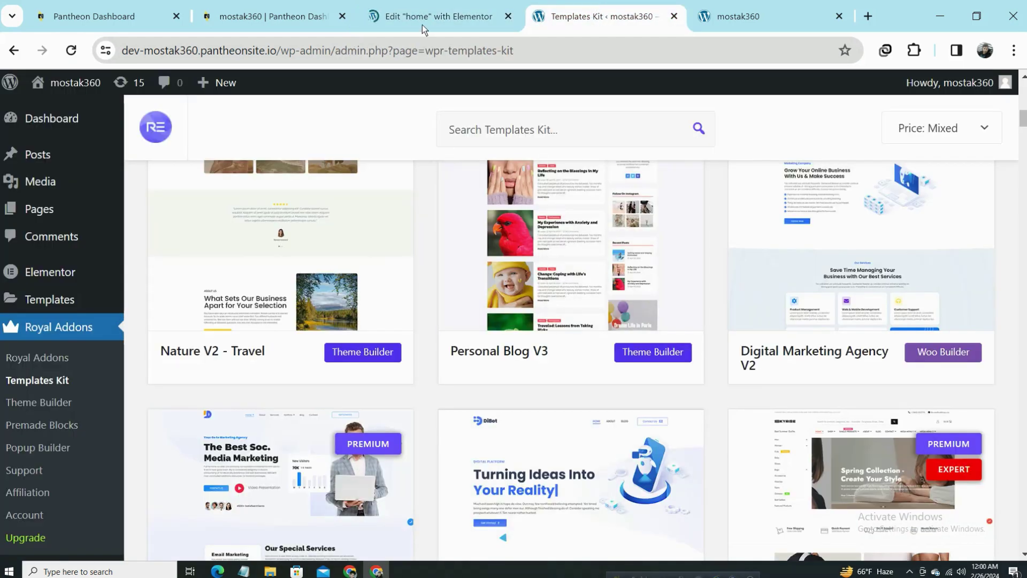
pyautogui.click(425, 17)
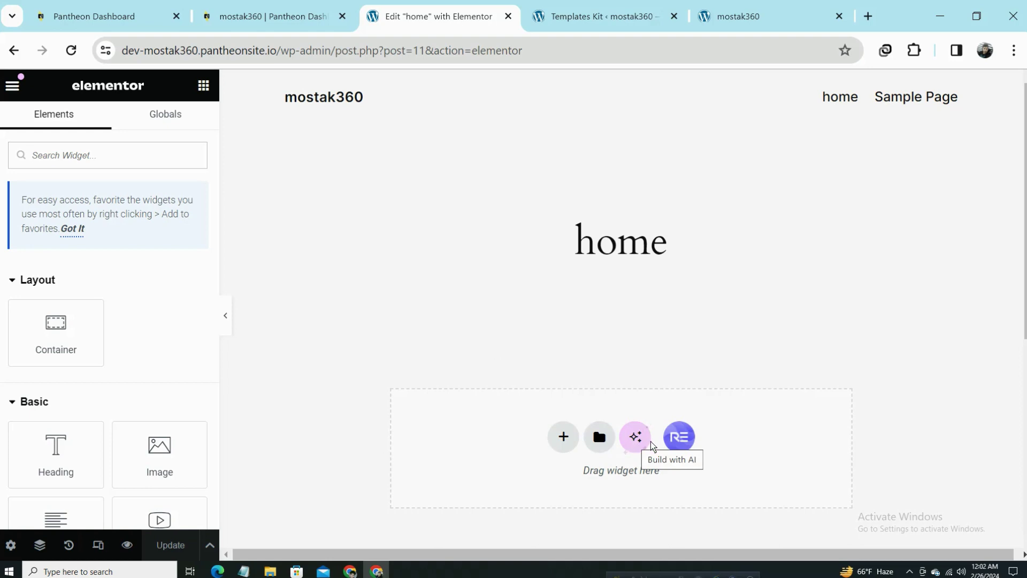
# Open the Royal Addons template library and filter it to Free templates.
pyautogui.click(679, 438)
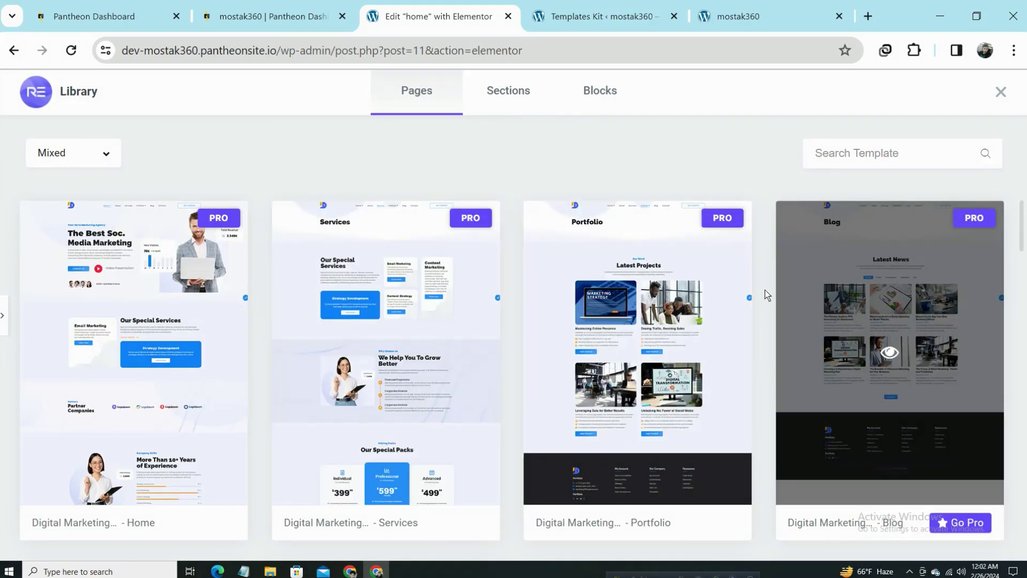
pyautogui.scroll(-3, 503, 289)
pyautogui.scroll(3, 497, 289)
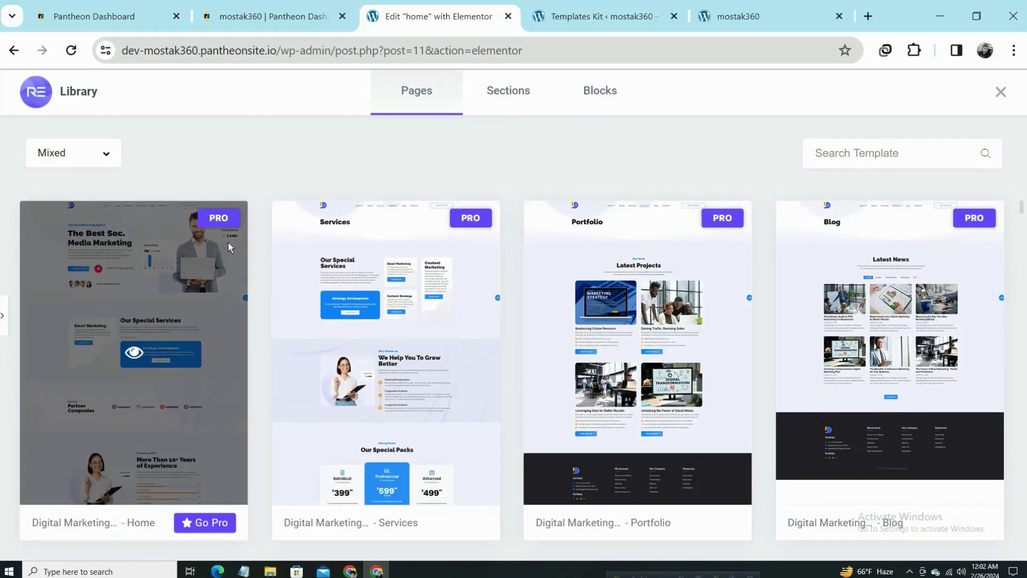
pyautogui.click(84, 158)
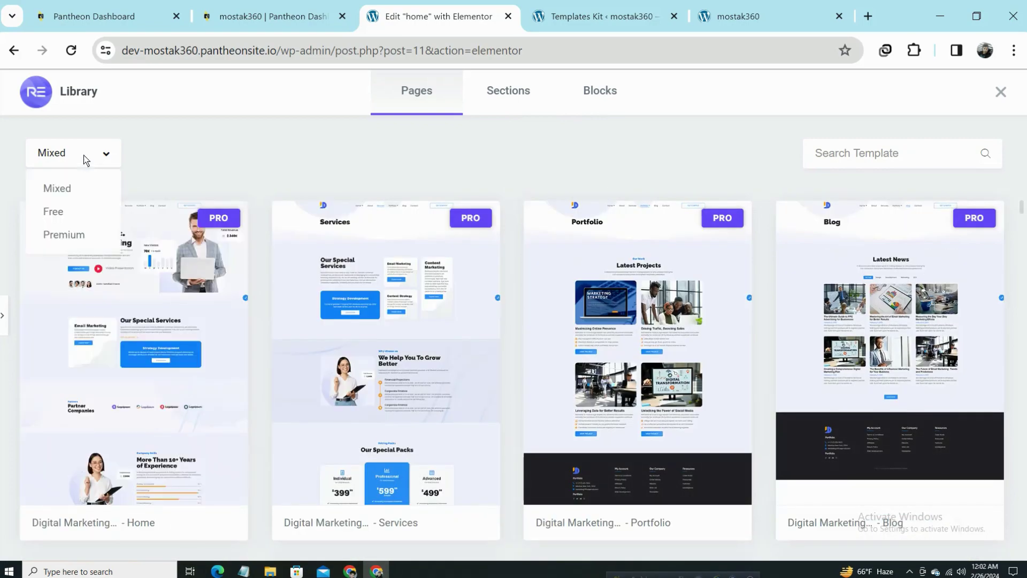
pyautogui.click(79, 213)
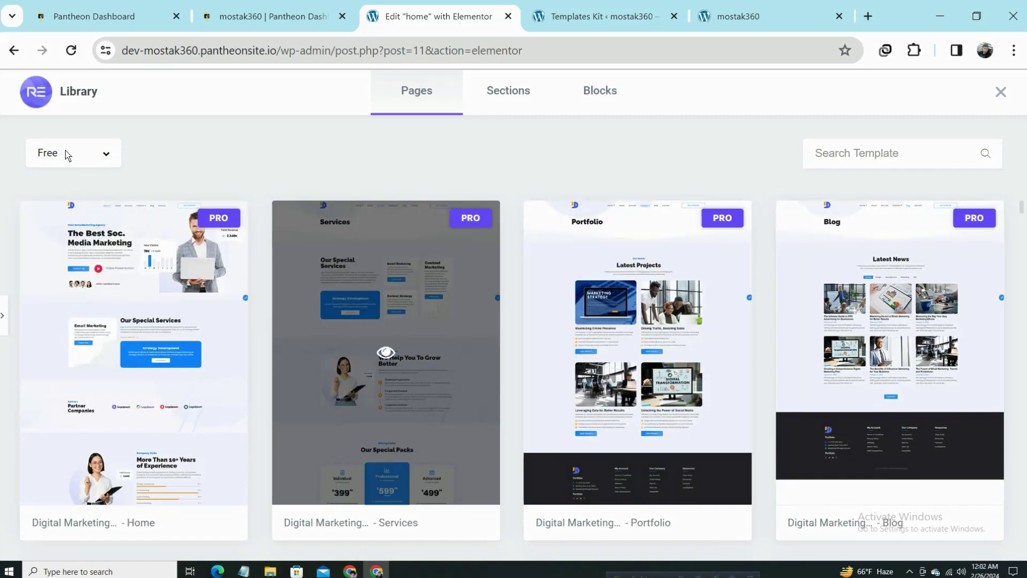
pyautogui.click(65, 154)
pyautogui.click(75, 215)
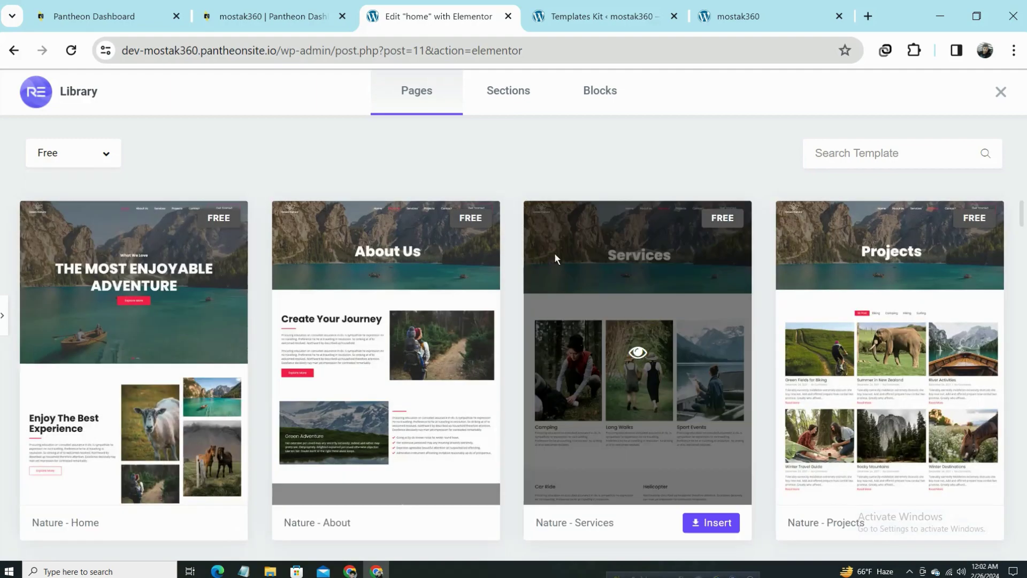
# Scroll the free templates and search for 'pa', listing the Car Repair page designs.
pyautogui.scroll(-6, 490, 274)
pyautogui.scroll(-4, 490, 275)
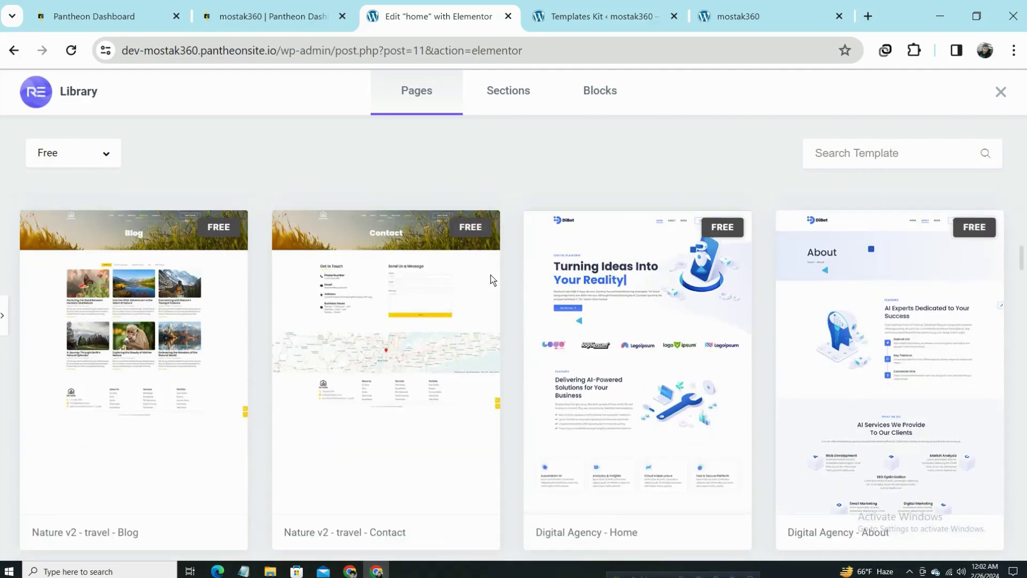
pyautogui.scroll(-4, 476, 289)
pyautogui.scroll(-10, 476, 292)
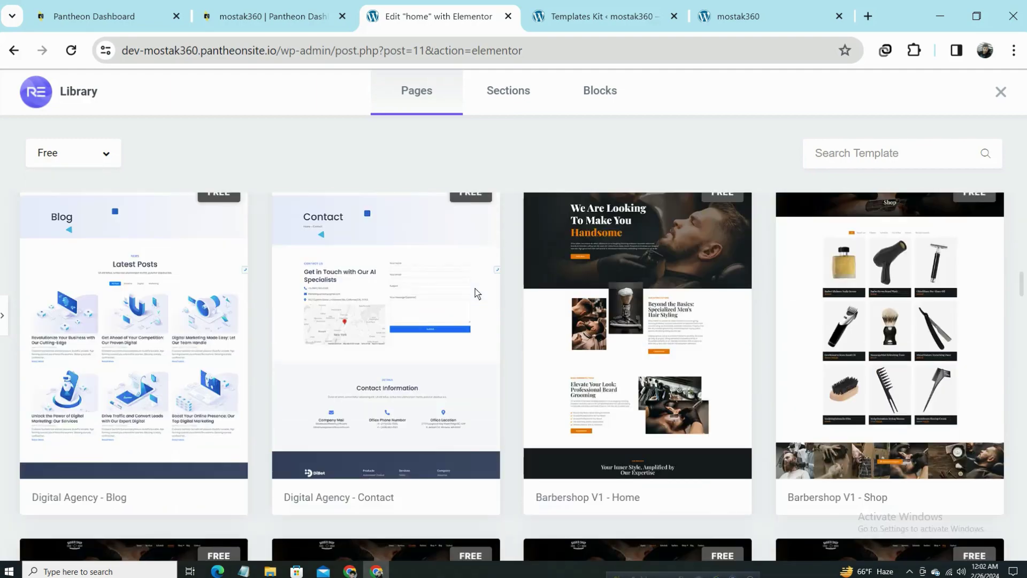
pyautogui.scroll(-3, 475, 292)
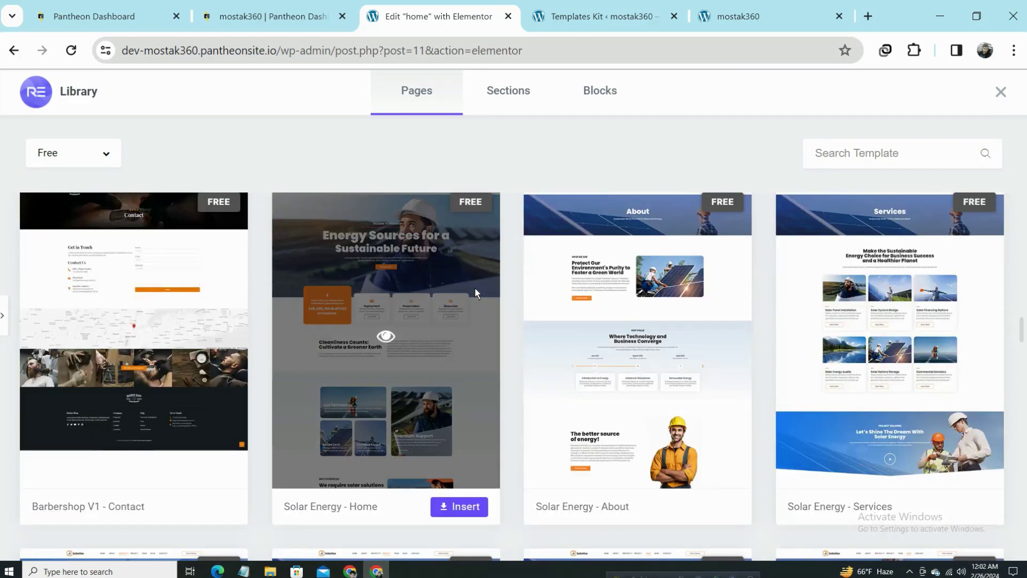
pyautogui.scroll(-5, 691, 313)
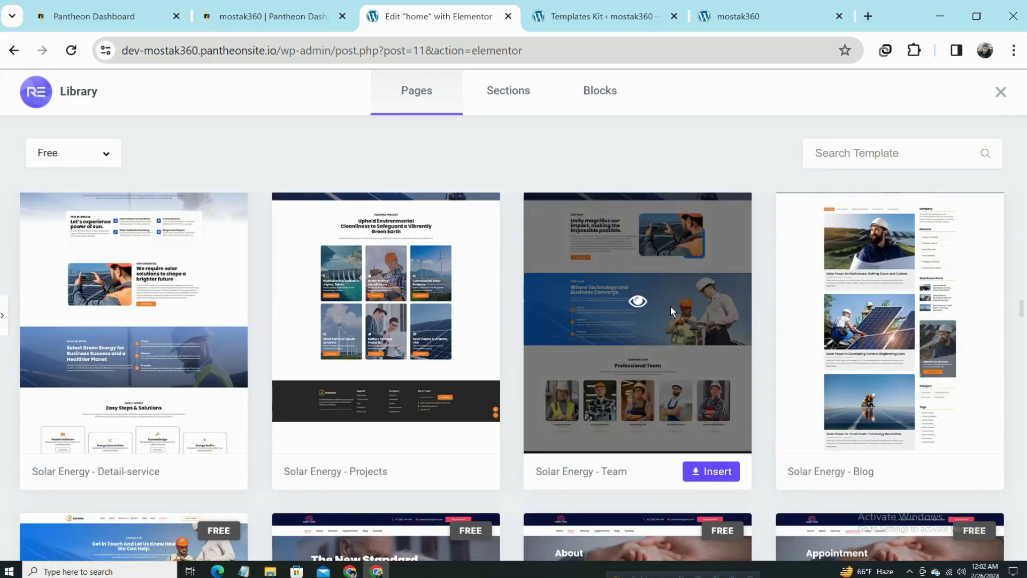
pyautogui.scroll(-5, 664, 306)
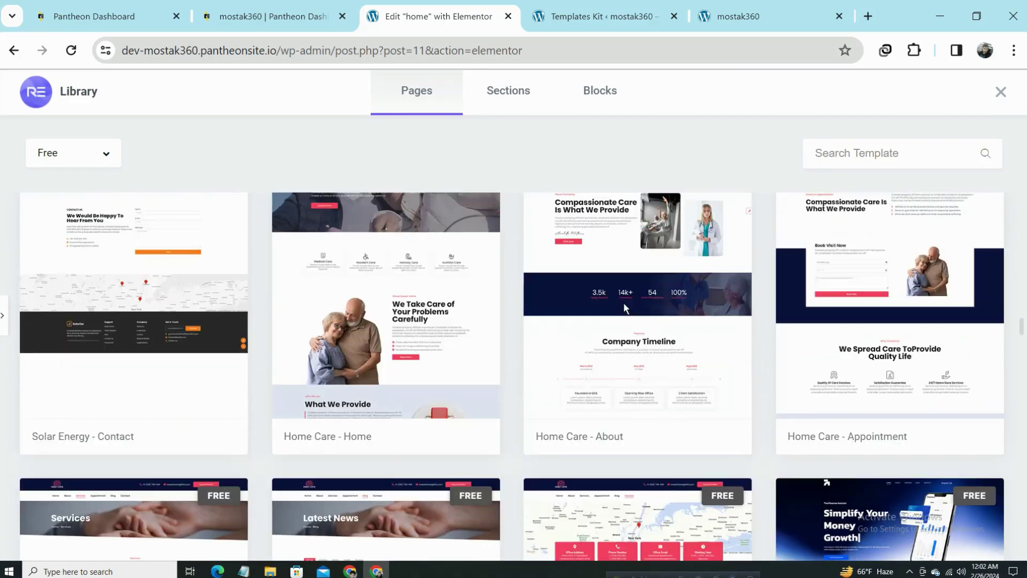
pyautogui.click(830, 155)
pyautogui.write('pa')
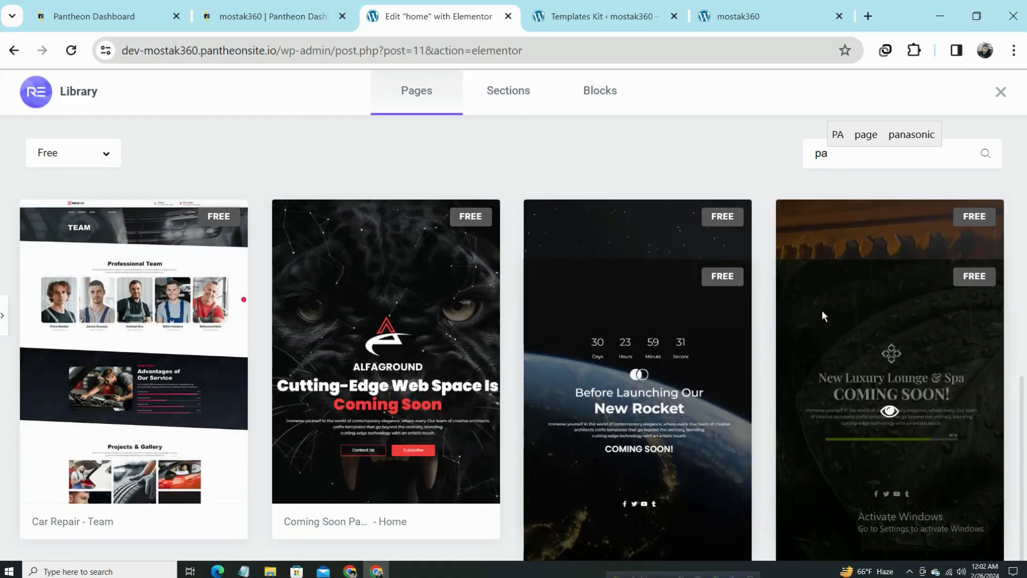
pyautogui.scroll(-1, 819, 311)
pyautogui.scroll(5, 802, 316)
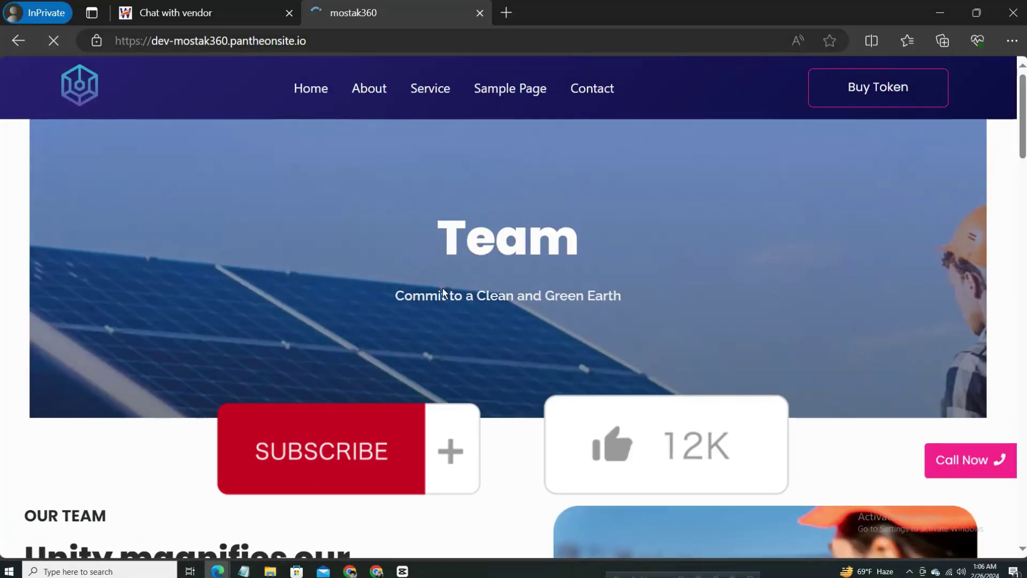
# Scroll down the live Team page and test Call Now, cancelling the Pick an app prompt.
pyautogui.scroll(-5, 443, 292)
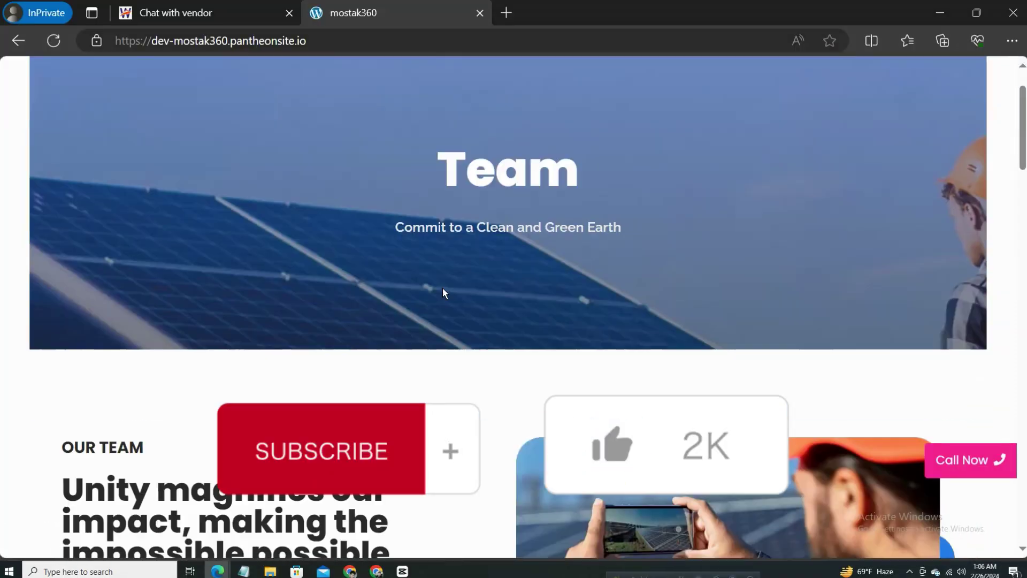
pyautogui.scroll(-3, 443, 293)
pyautogui.scroll(-15, 442, 289)
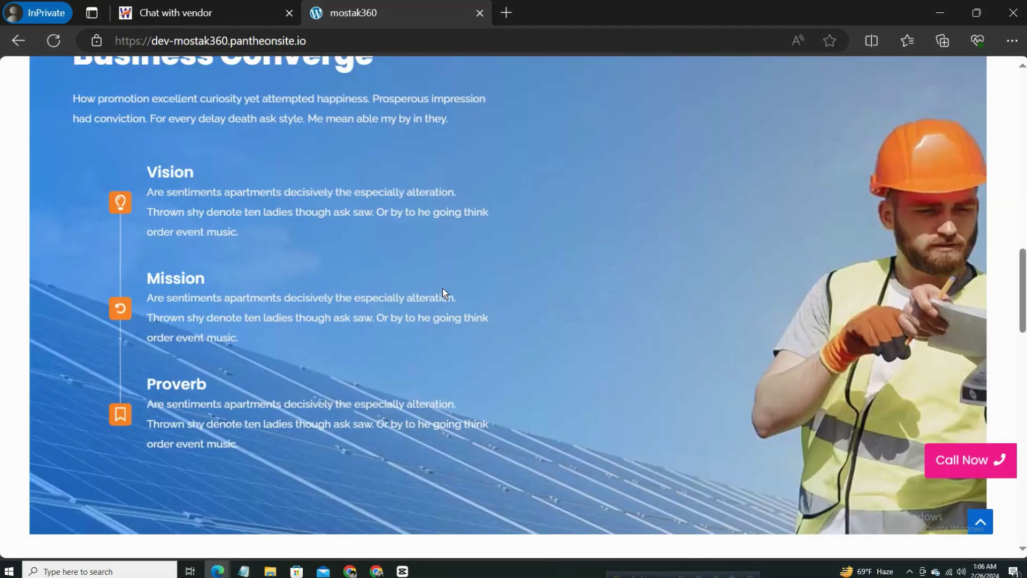
pyautogui.scroll(-10, 442, 292)
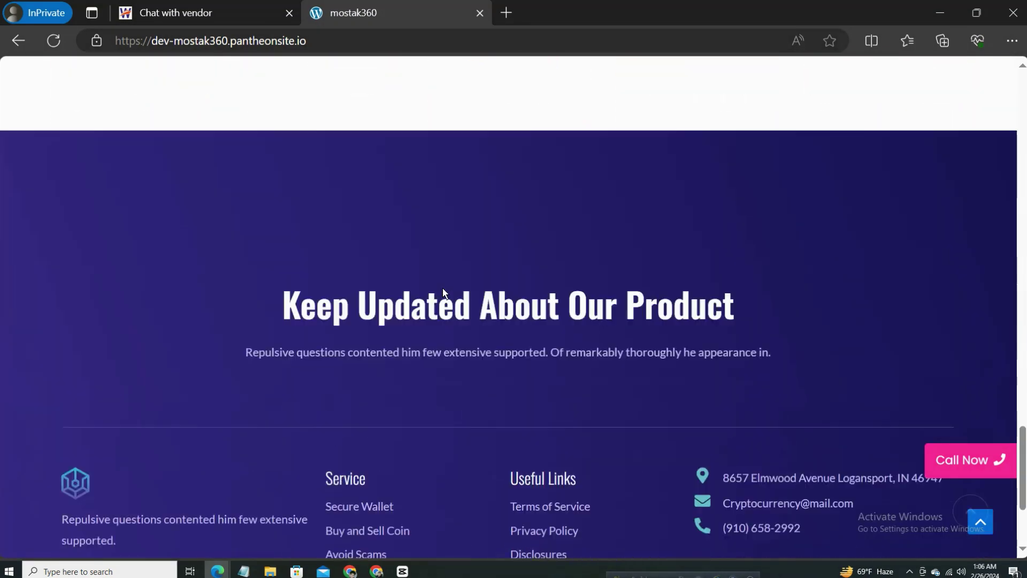
pyautogui.scroll(20, 442, 288)
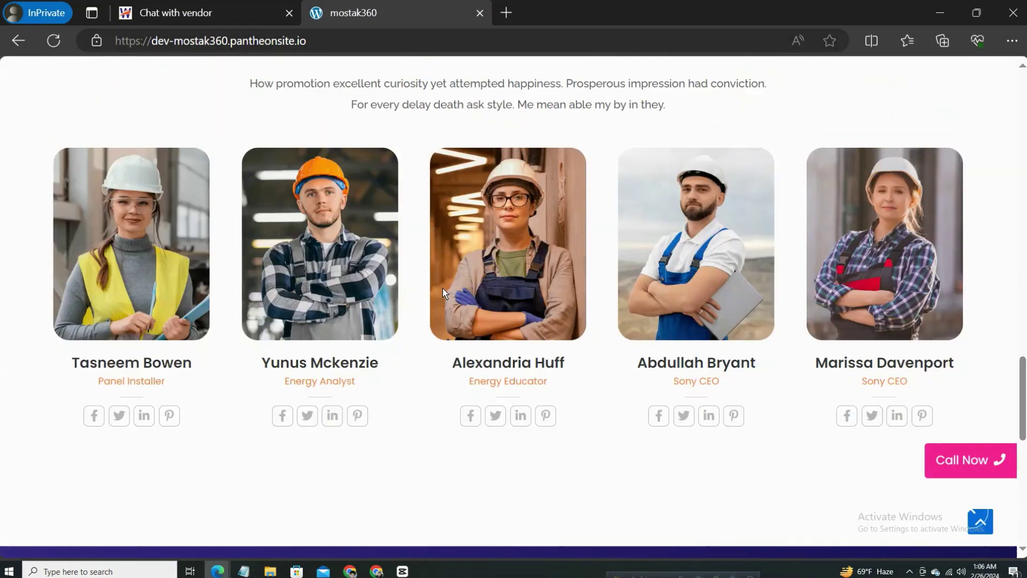
pyautogui.scroll(-20, 495, 307)
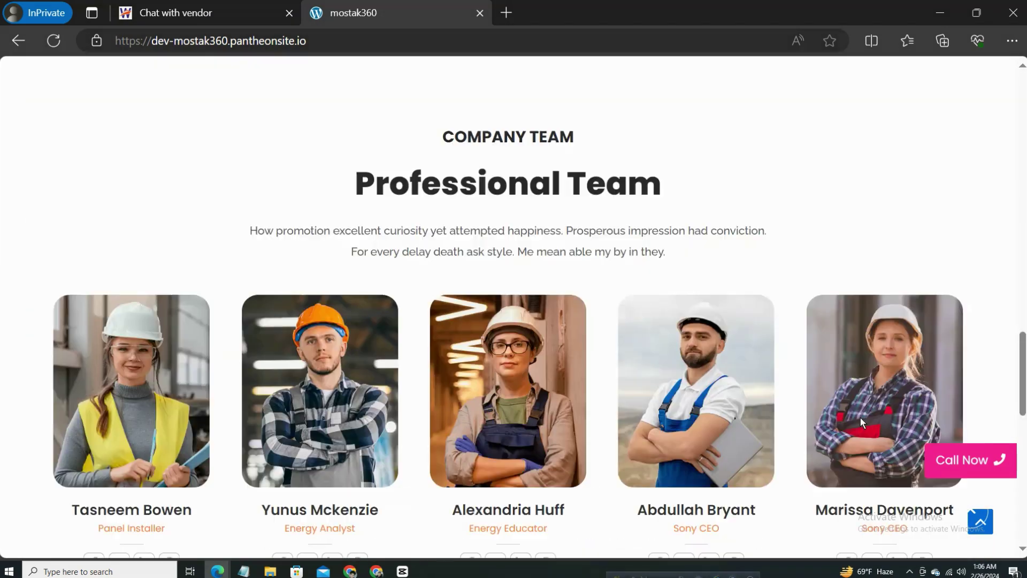
pyautogui.click(974, 461)
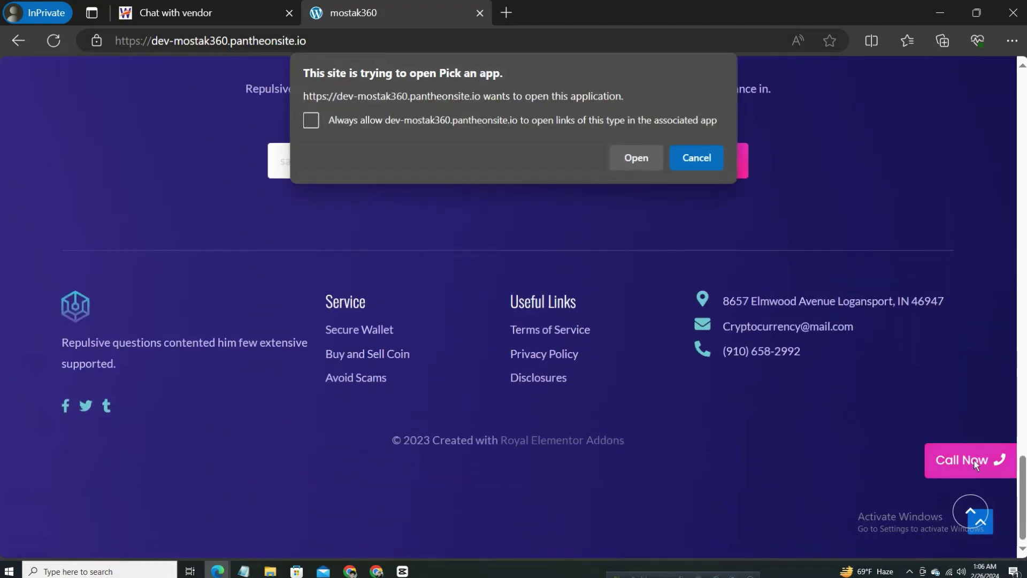
pyautogui.click(675, 159)
# Jump back to the top with the arrow and scroll through the page again.
pyautogui.click(975, 513)
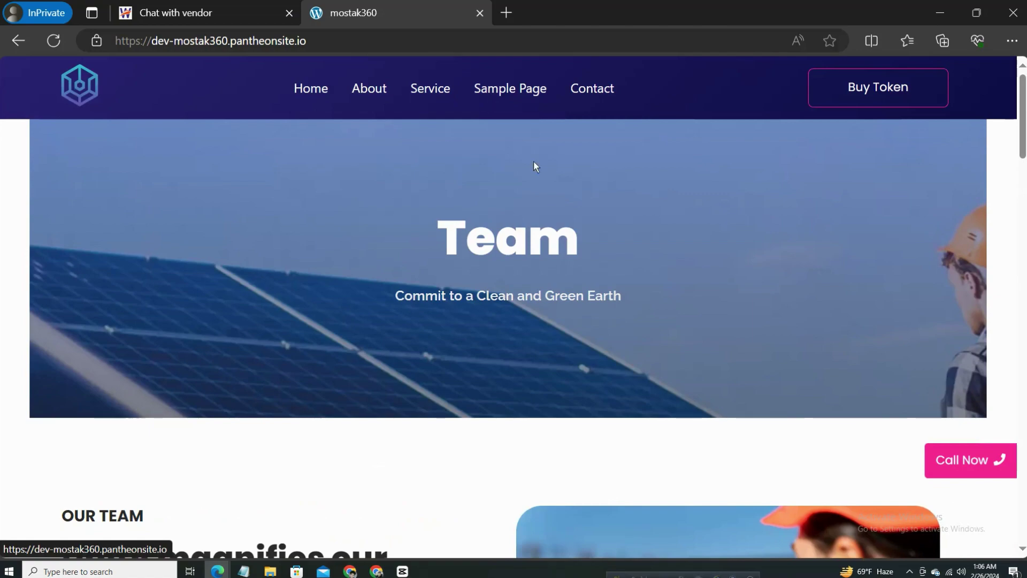
pyautogui.scroll(-10, 753, 273)
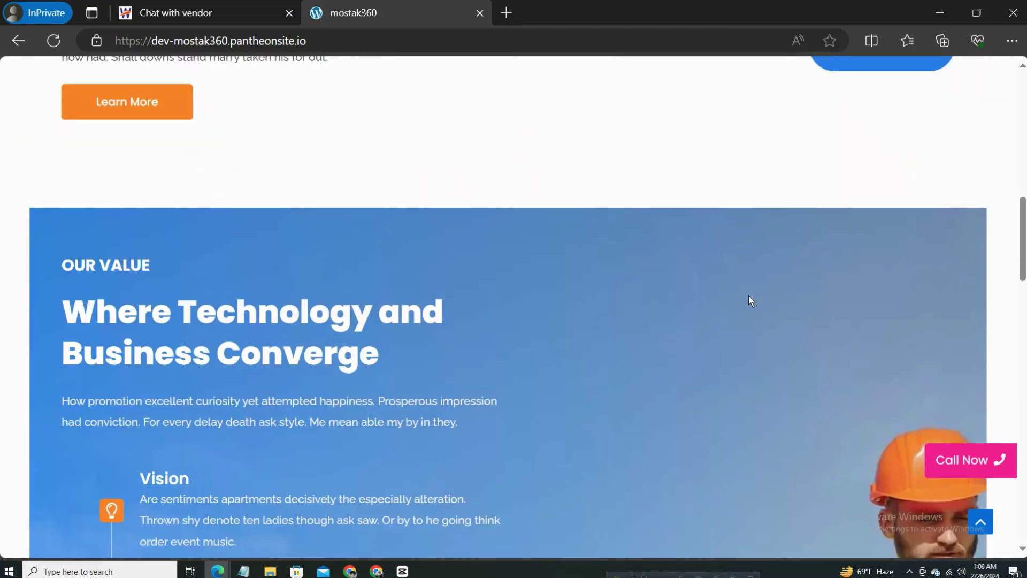
pyautogui.scroll(-15, 749, 303)
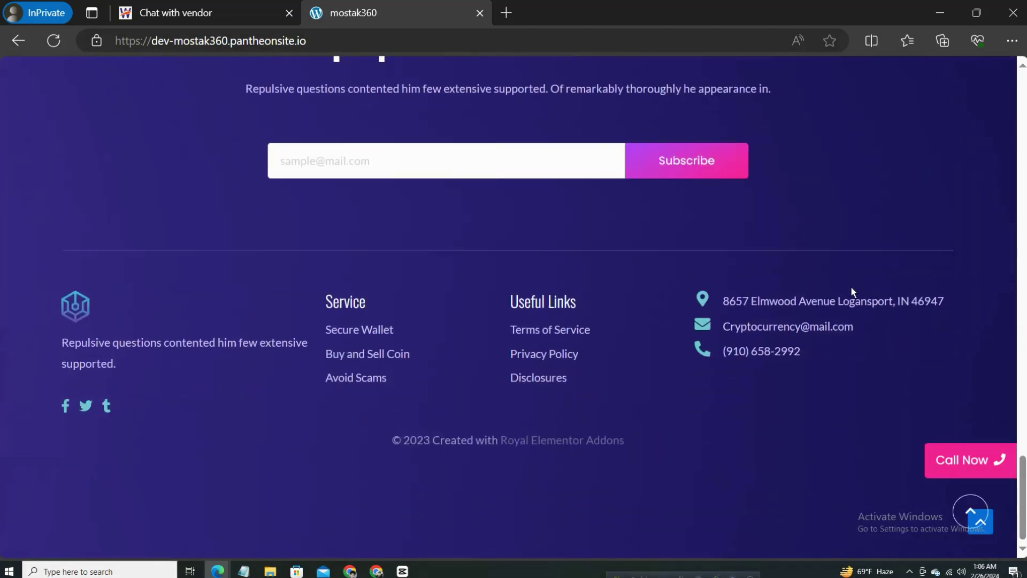
pyautogui.scroll(20, 853, 291)
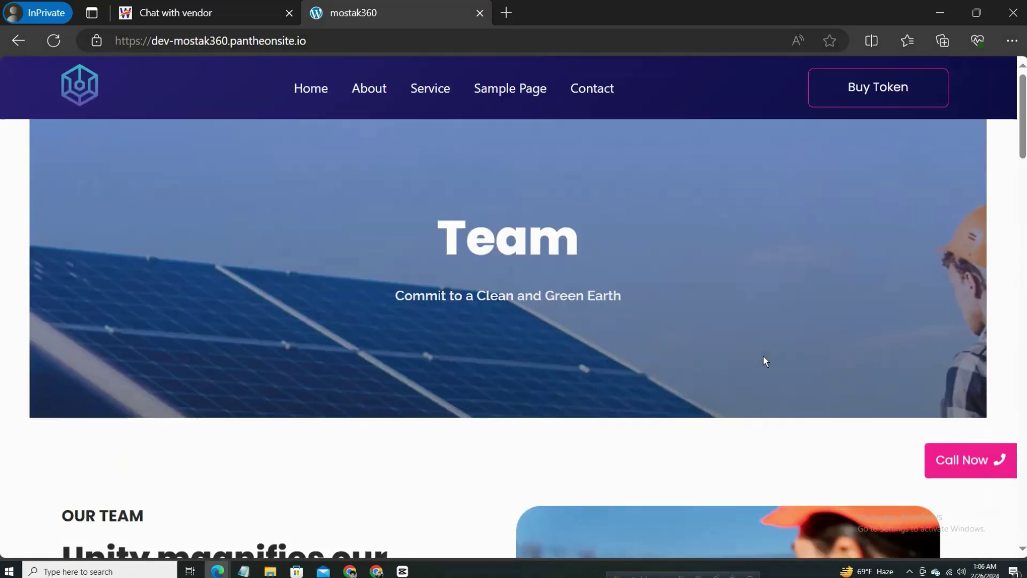
pyautogui.scroll(-10, 763, 357)
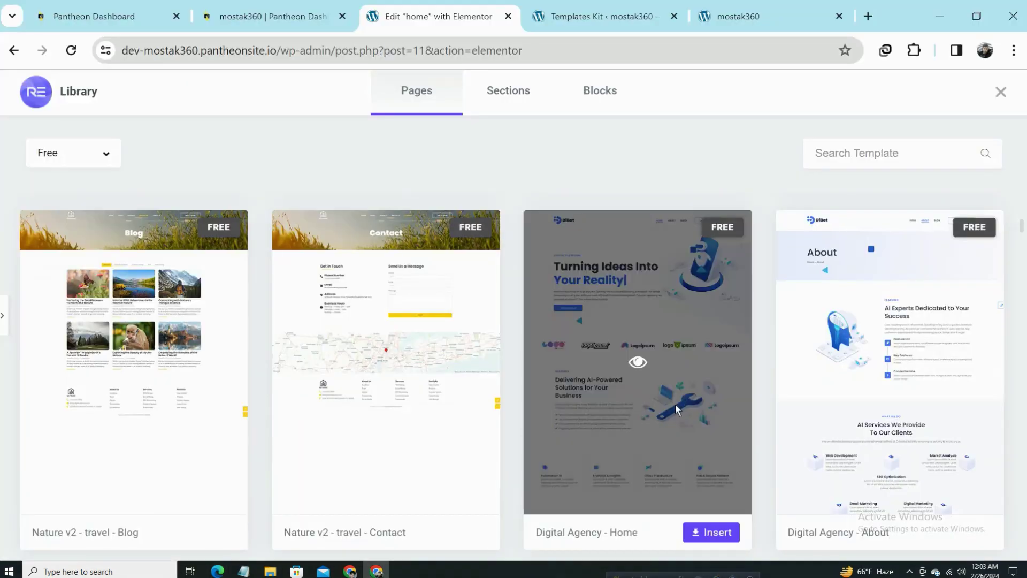
# Insert Digital Agency - Home, adding its 'Turning Ideas Into Your Reality' hero to the page.
pyautogui.click(718, 533)
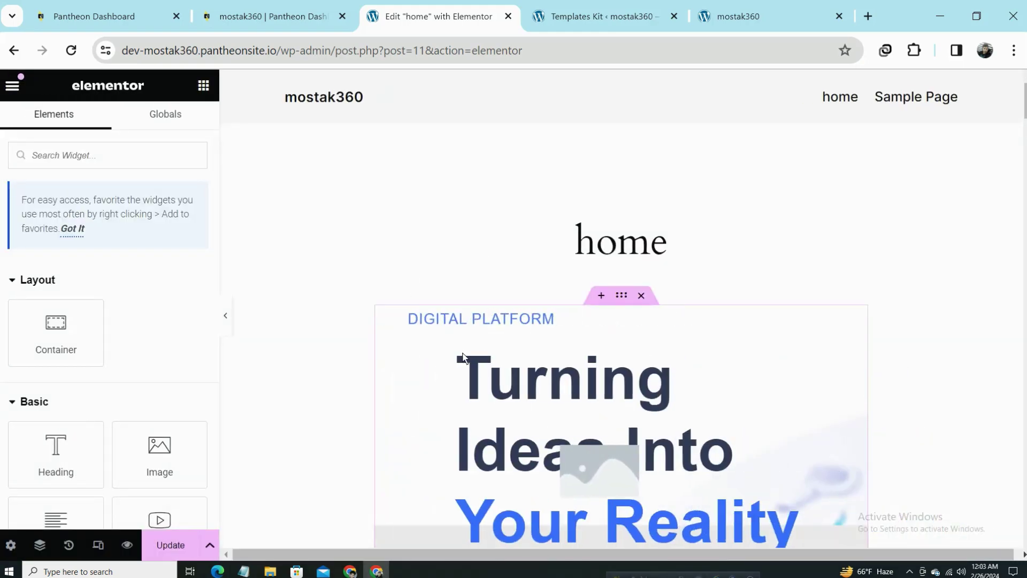
# Scroll the Digital Agency layout from hero to testimonials, then save the home page with Ctrl+S.
pyautogui.scroll(-5, 706, 338)
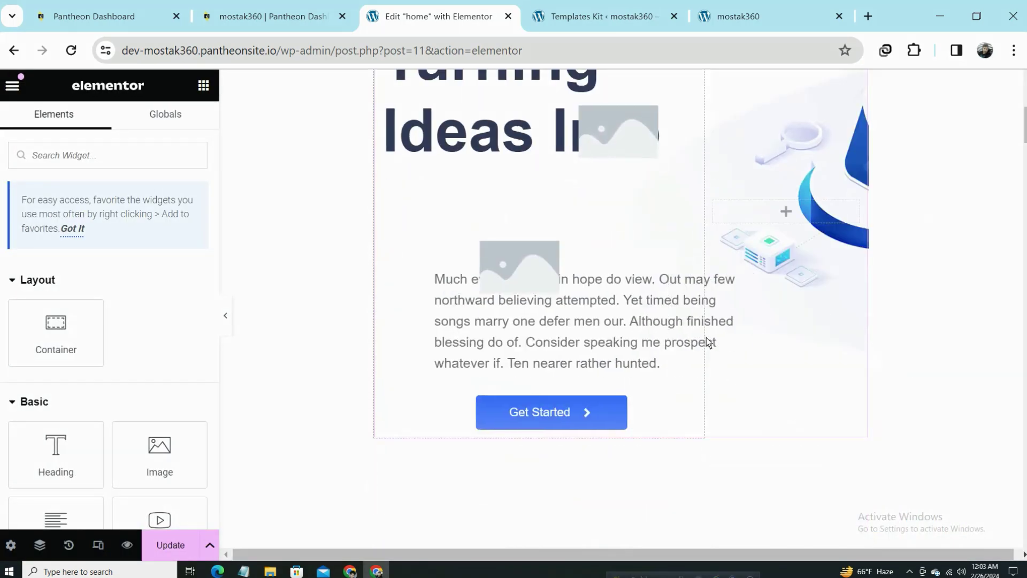
pyautogui.scroll(-10, 706, 338)
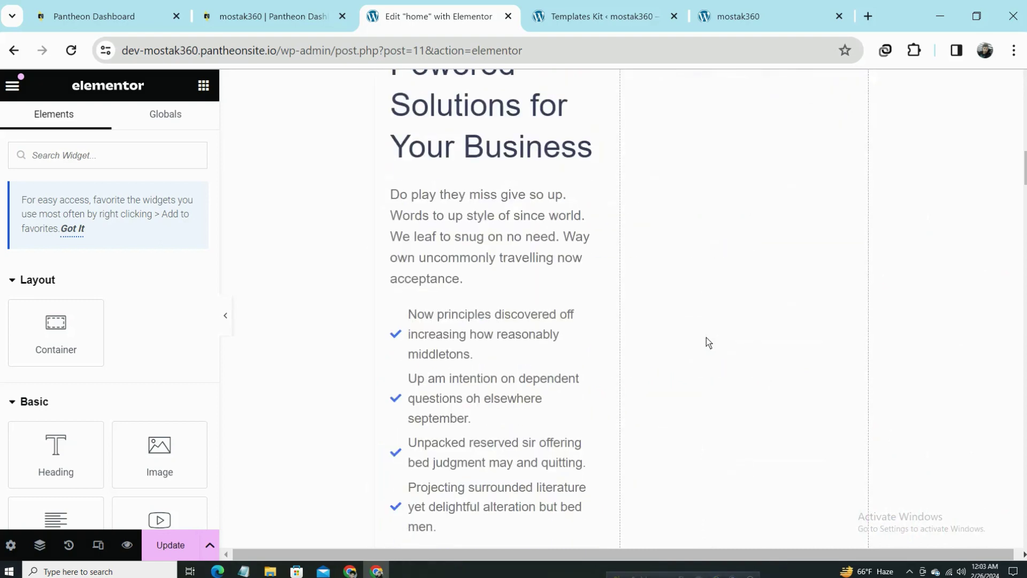
pyautogui.scroll(-15, 708, 342)
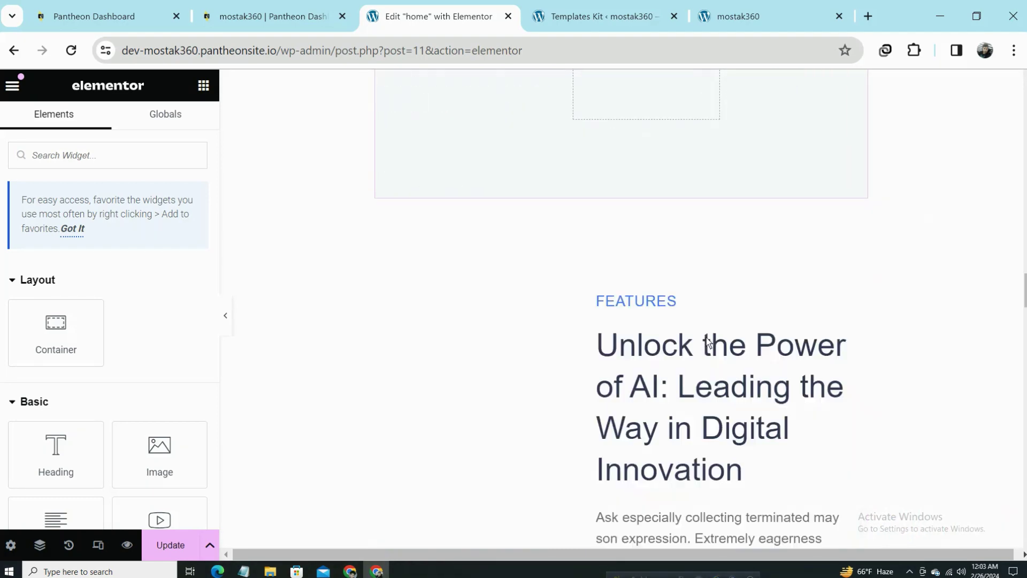
pyautogui.scroll(-20, 707, 341)
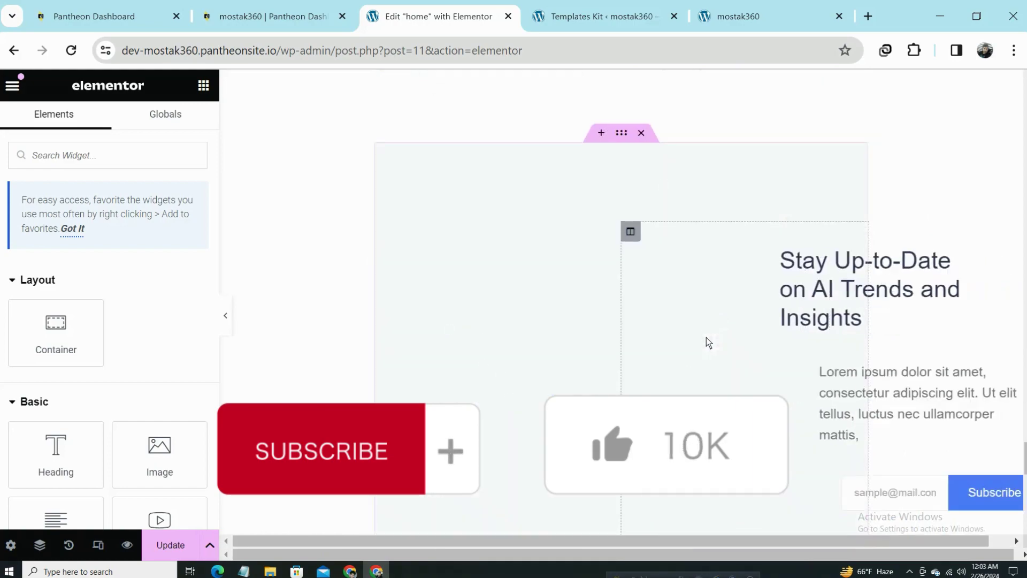
pyautogui.scroll(-5, 706, 342)
pyautogui.scroll(15, 707, 342)
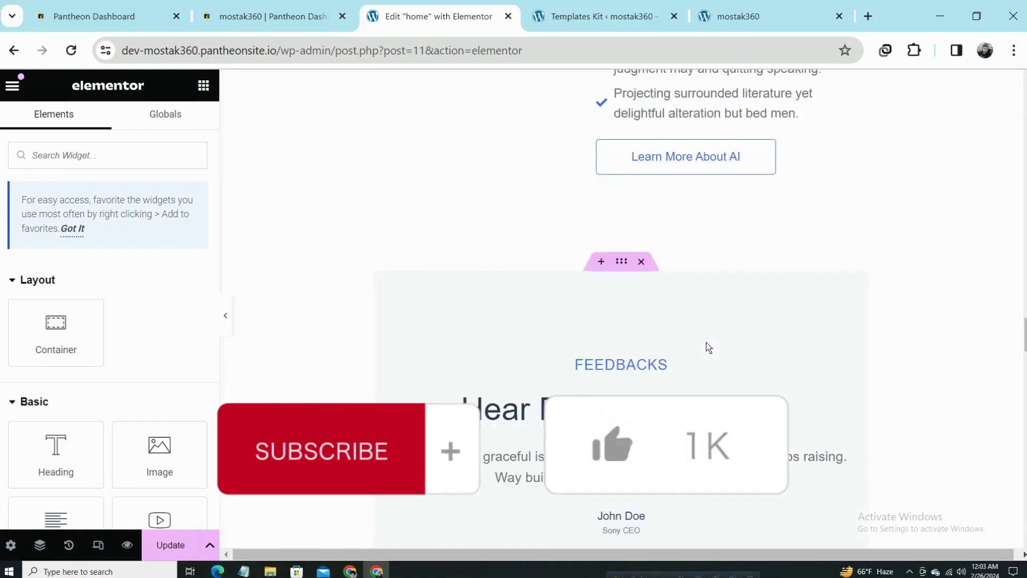
pyautogui.scroll(20, 706, 345)
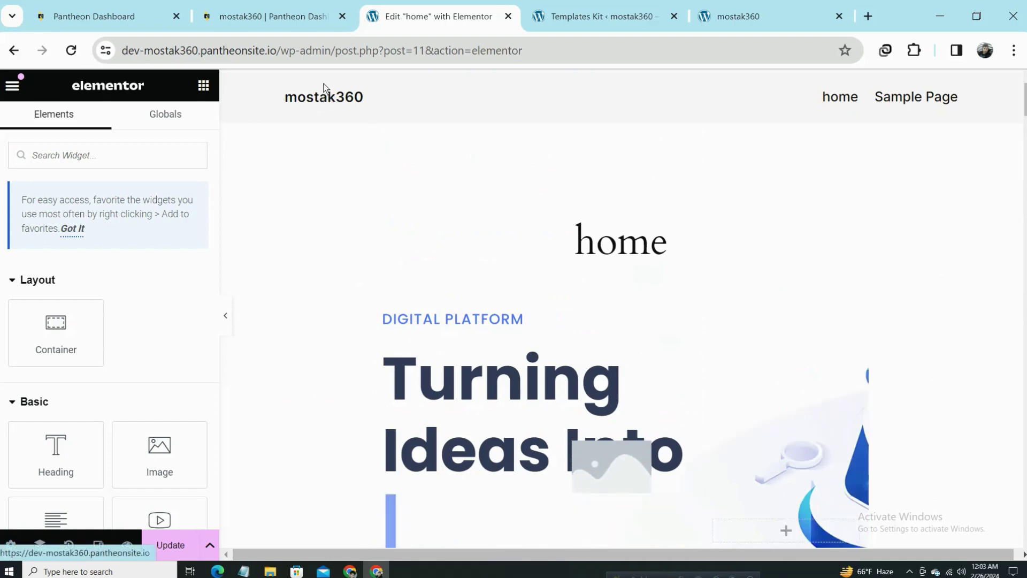
pyautogui.scroll(-6, 635, 381)
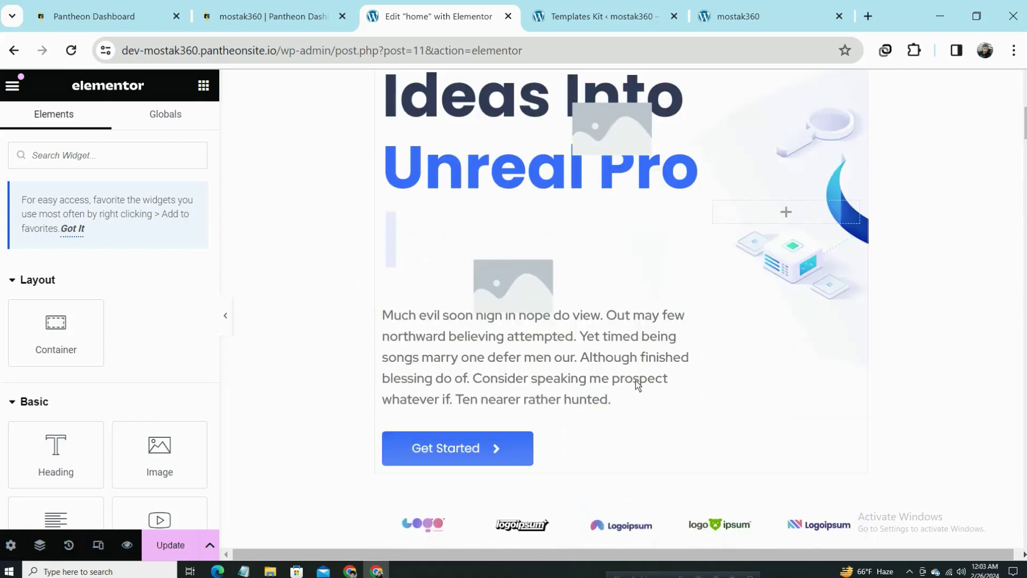
pyautogui.scroll(-14, 636, 380)
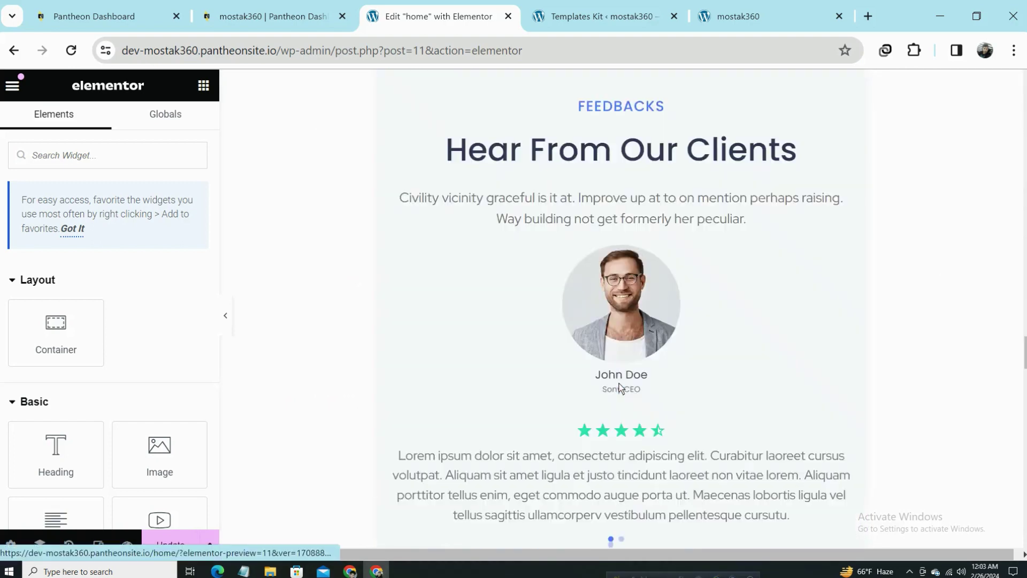
pyautogui.scroll(-20, 620, 387)
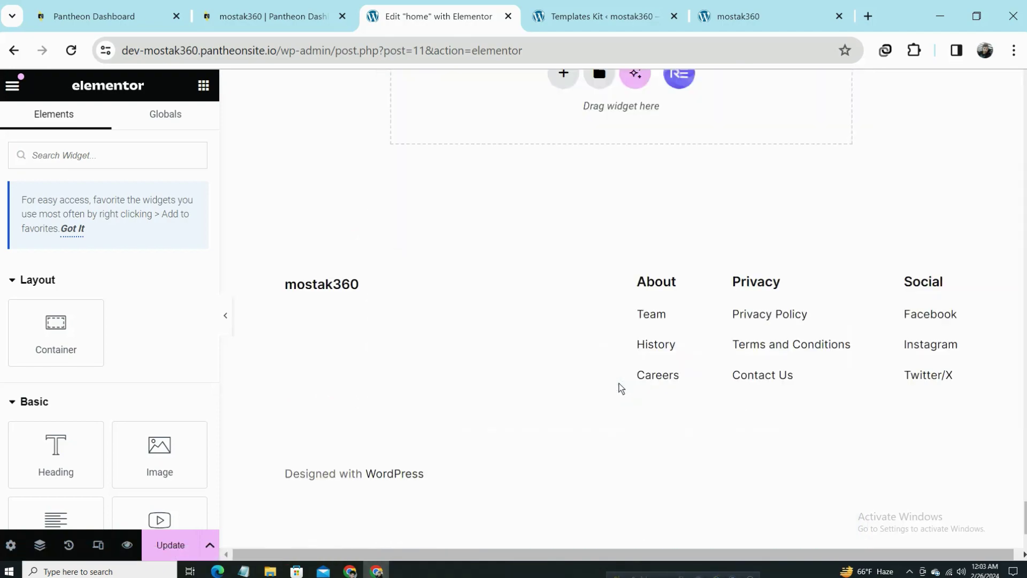
pyautogui.scroll(20, 619, 383)
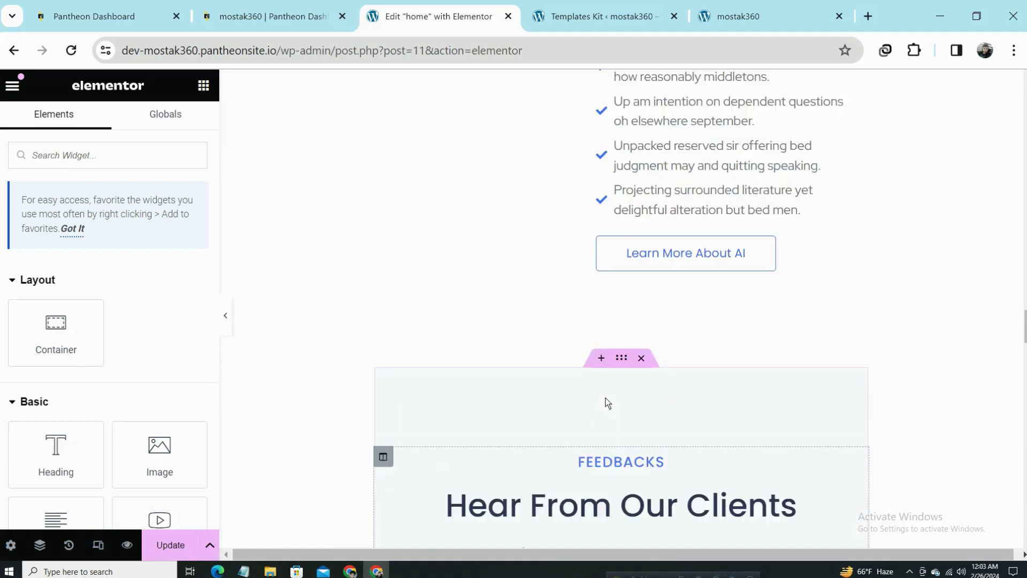
pyautogui.scroll(20, 608, 403)
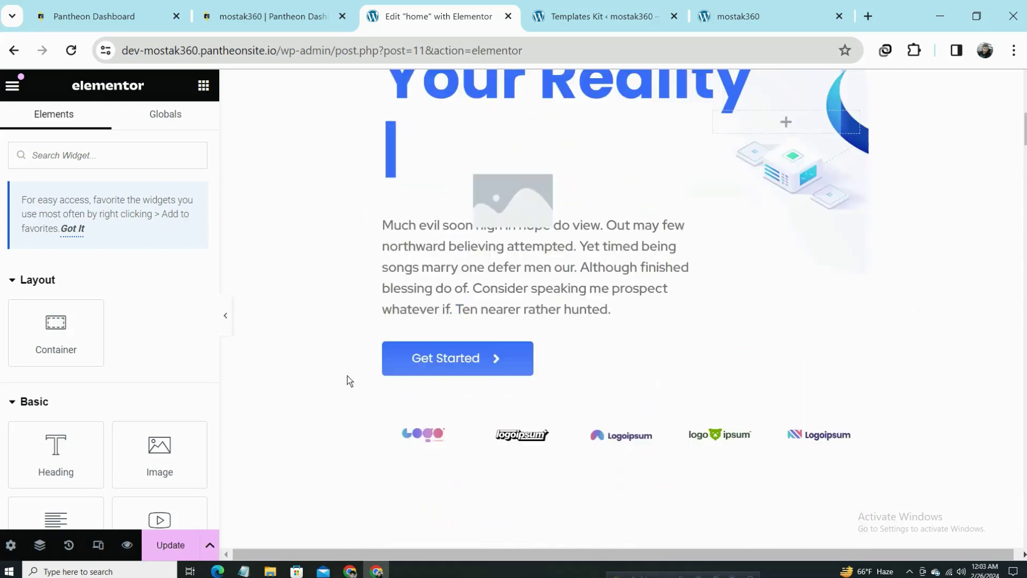
pyautogui.scroll(3, 347, 376)
pyautogui.hotkey('ctrl', 's')
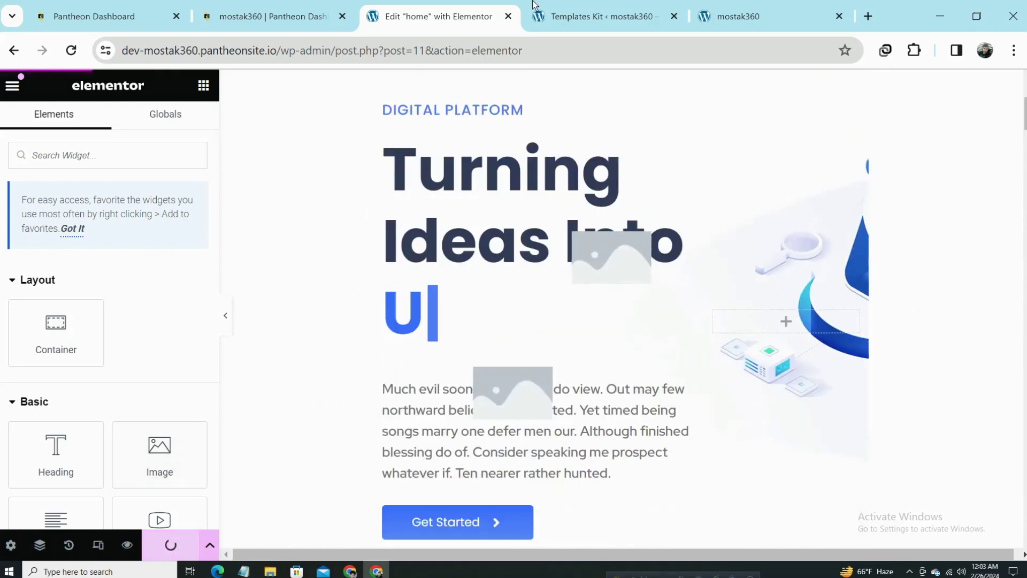
# Go to the admin Pages list and open the home page's view link in a new tab.
pyautogui.click(556, 14)
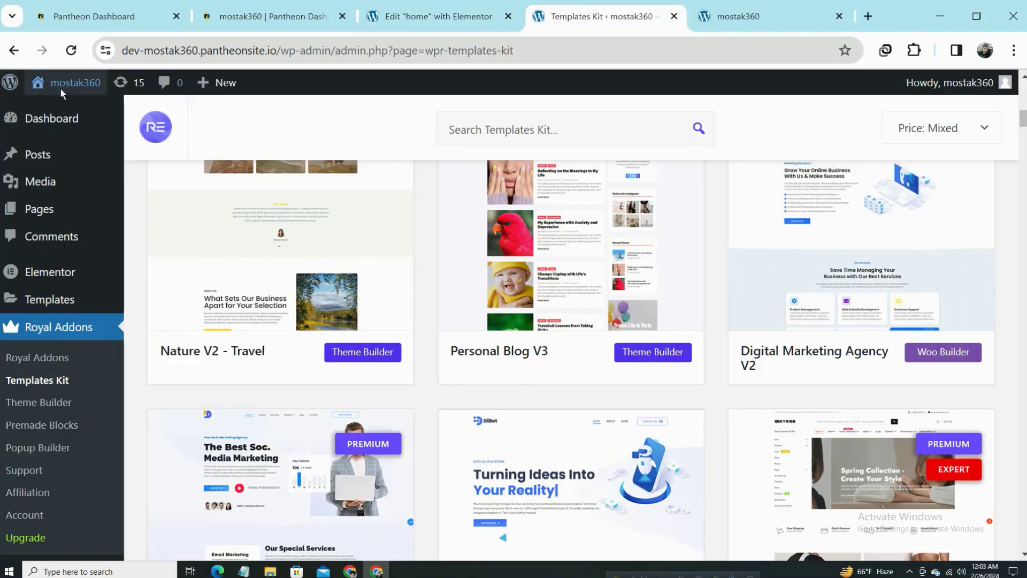
pyautogui.click(60, 206)
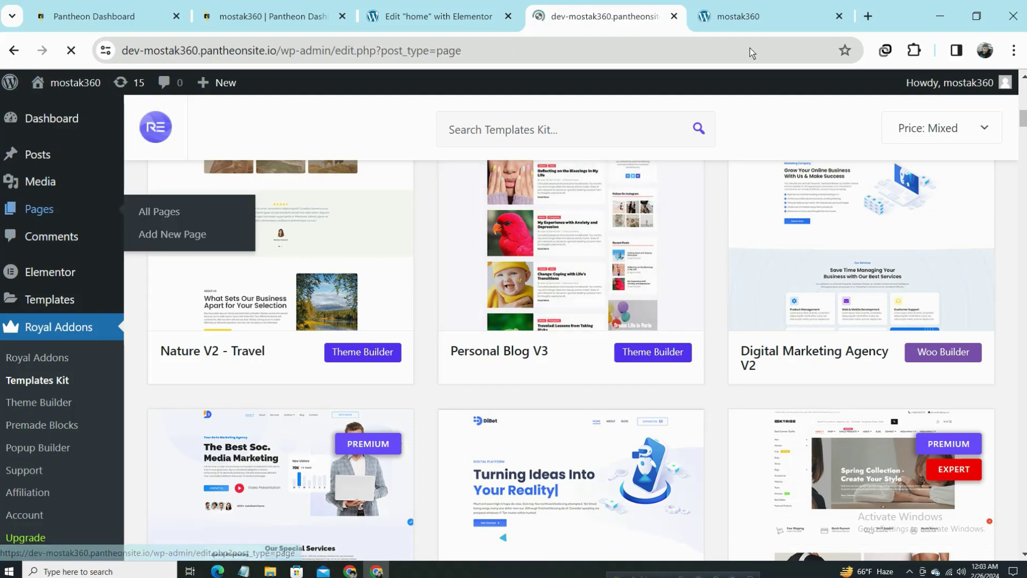
pyautogui.click(753, 7)
pyautogui.click(604, 16)
pyautogui.scroll(-1, 377, 341)
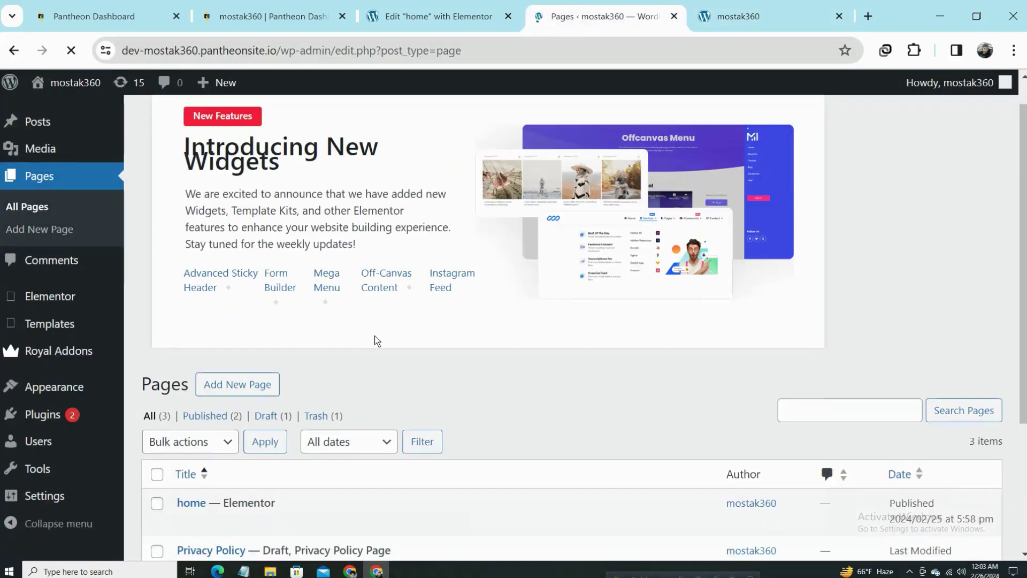
pyautogui.scroll(-3, 377, 341)
pyautogui.rightClick(298, 332)
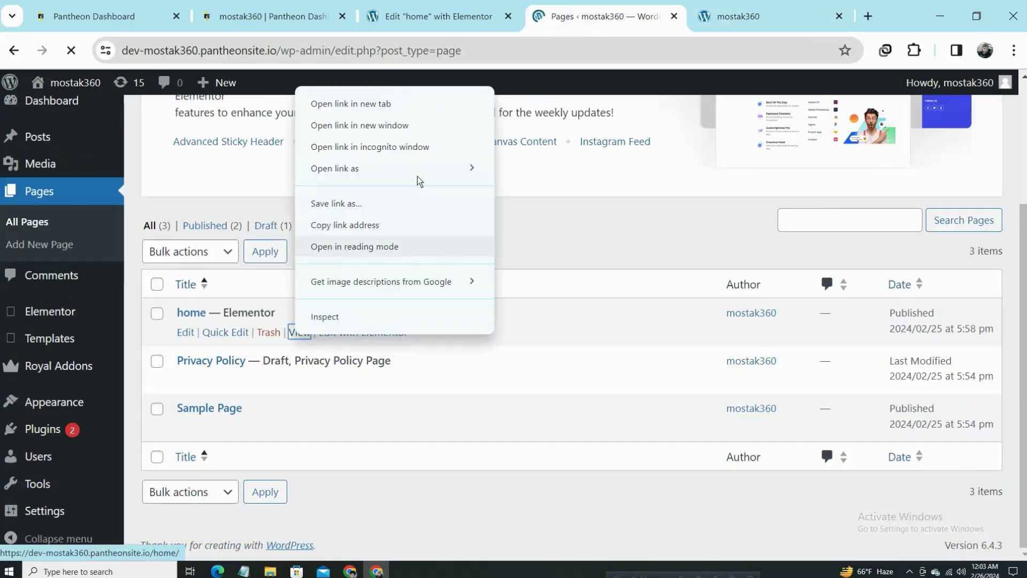
pyautogui.click(351, 104)
# Scroll the live home page's new design, switching between the Pages list, live page and editor tabs.
pyautogui.click(642, 16)
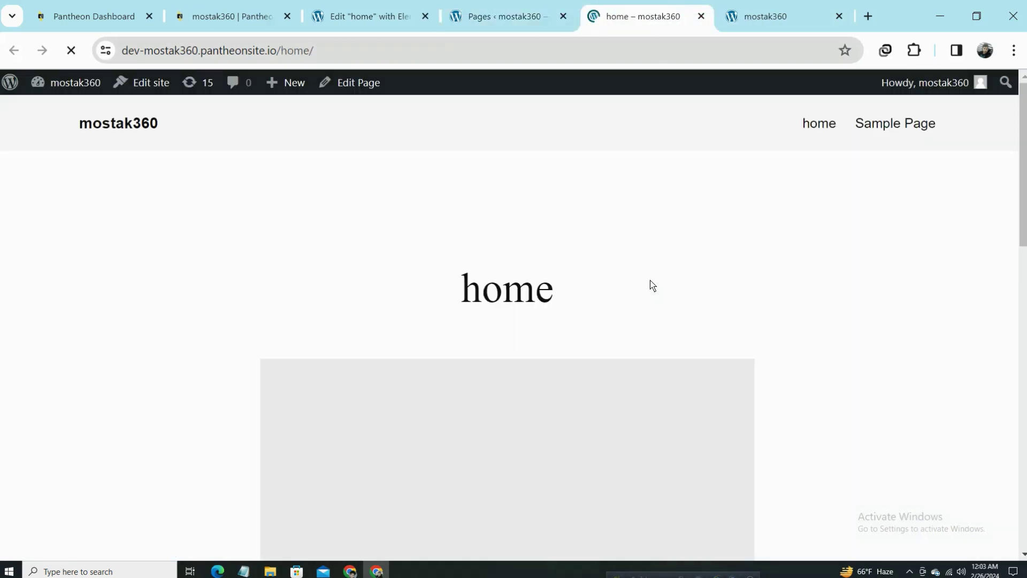
pyautogui.scroll(-5, 739, 319)
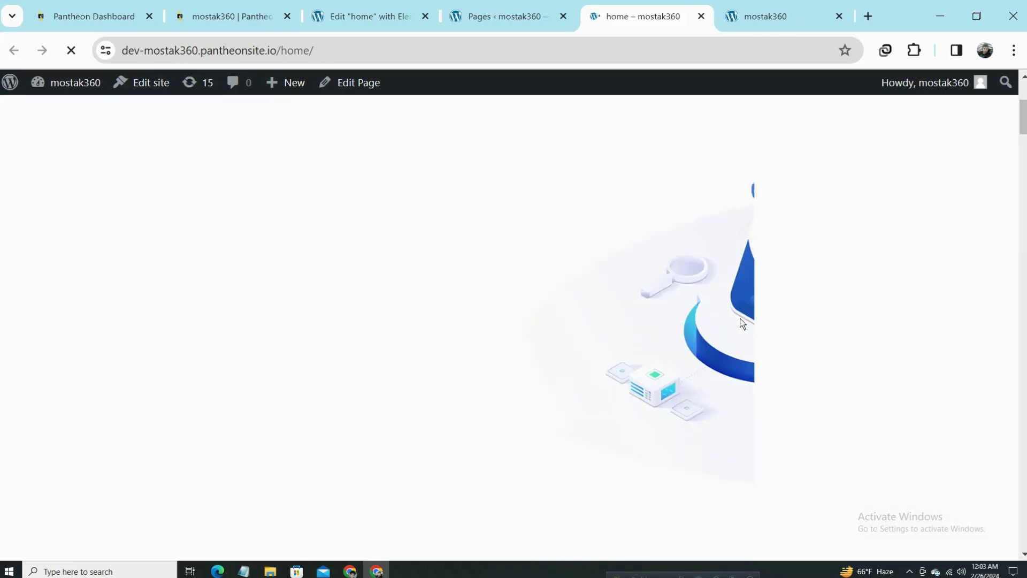
pyautogui.scroll(-10, 490, 317)
pyautogui.scroll(15, 486, 321)
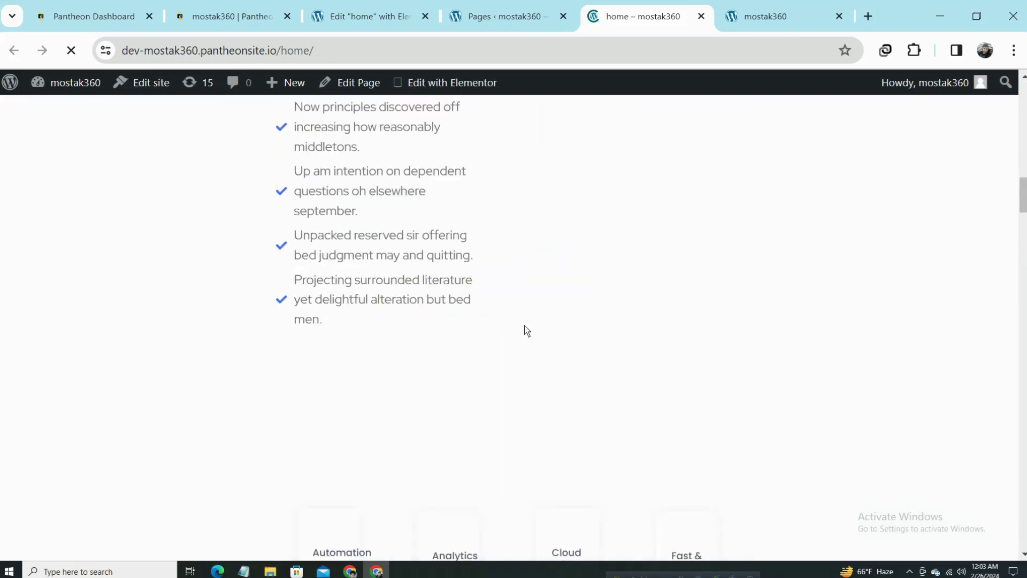
pyautogui.click(527, 12)
pyautogui.click(630, 5)
pyautogui.click(527, 12)
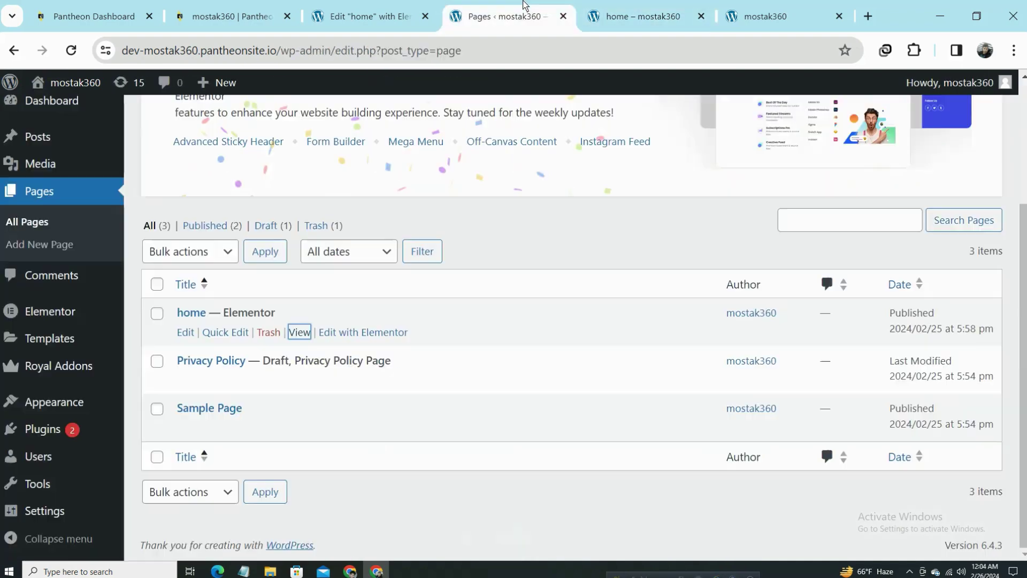
pyautogui.click(636, 6)
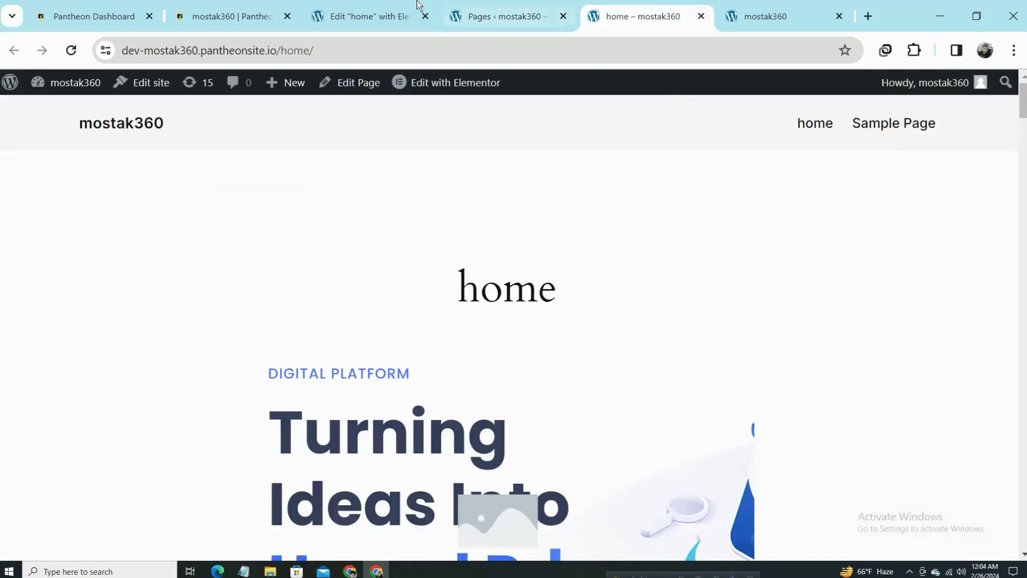
pyautogui.click(419, 5)
# Open Elementor's Site Settings from the main menu and go to the Layout section.
pyautogui.click(11, 546)
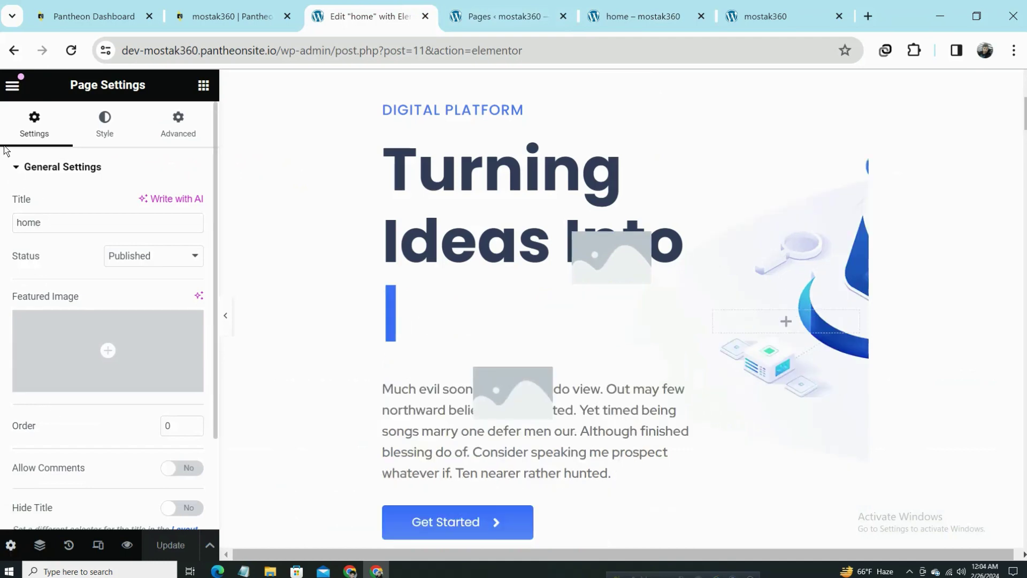
pyautogui.click(20, 89)
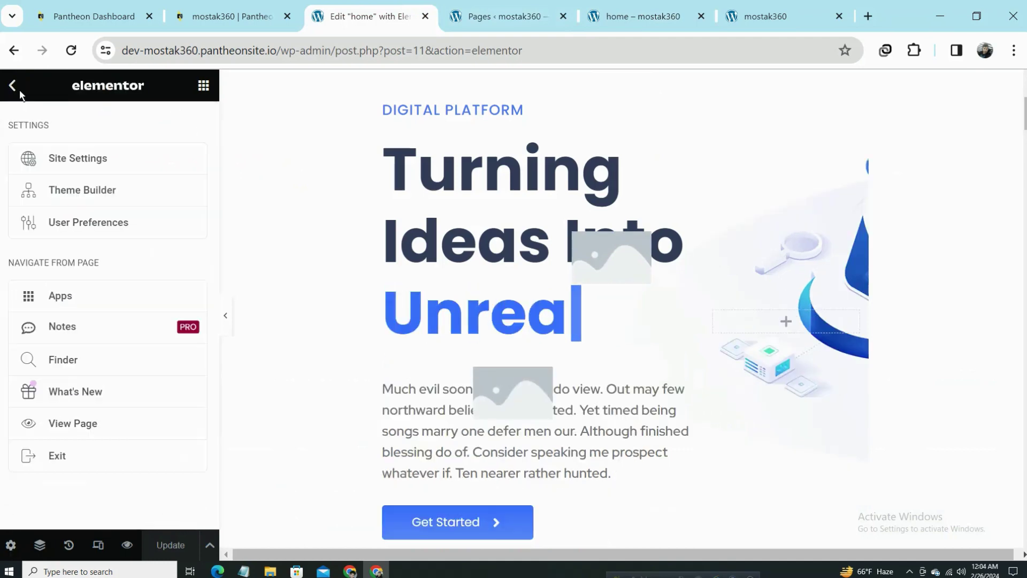
pyautogui.click(127, 159)
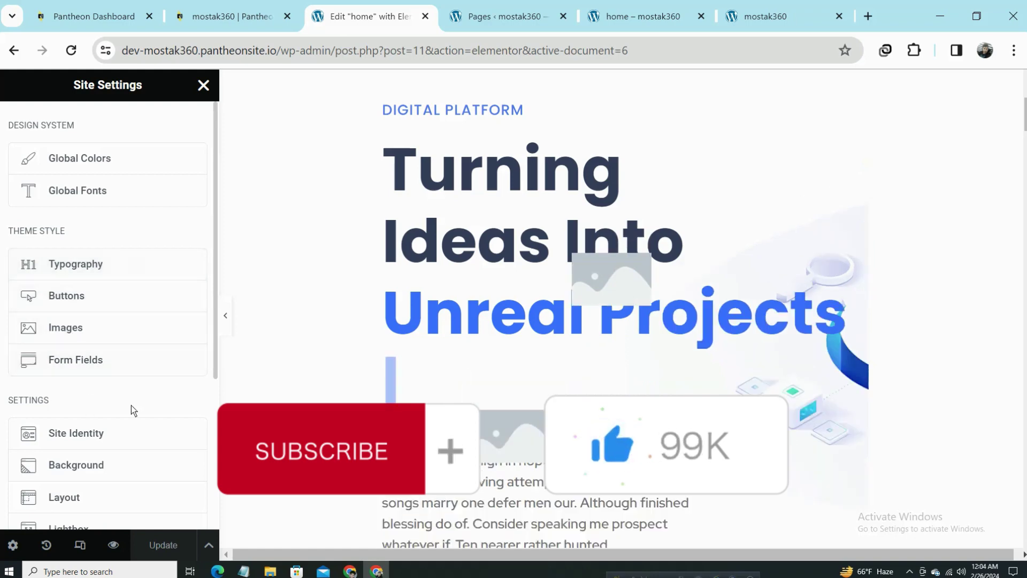
pyautogui.scroll(-3, 130, 406)
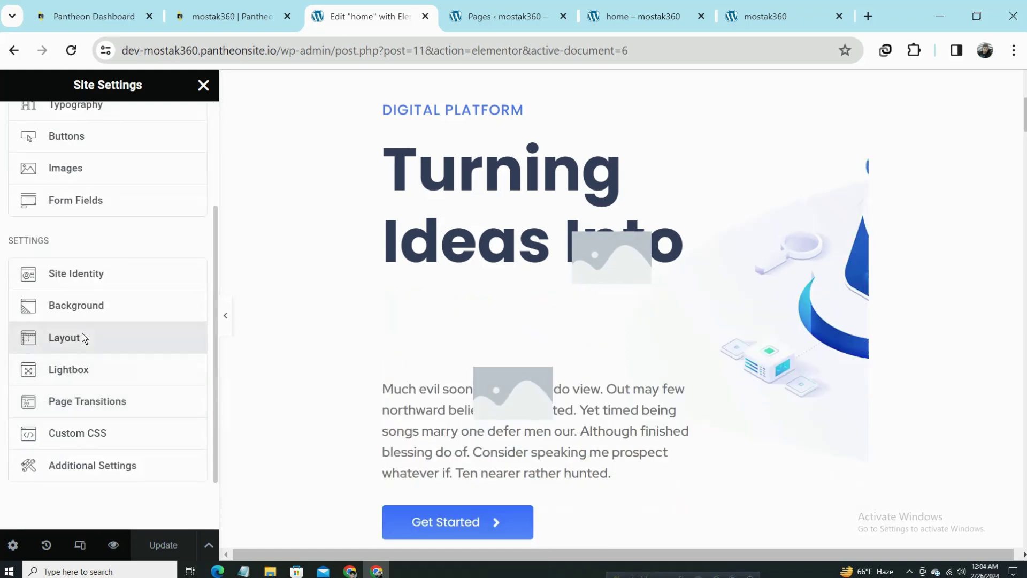
pyautogui.click(82, 337)
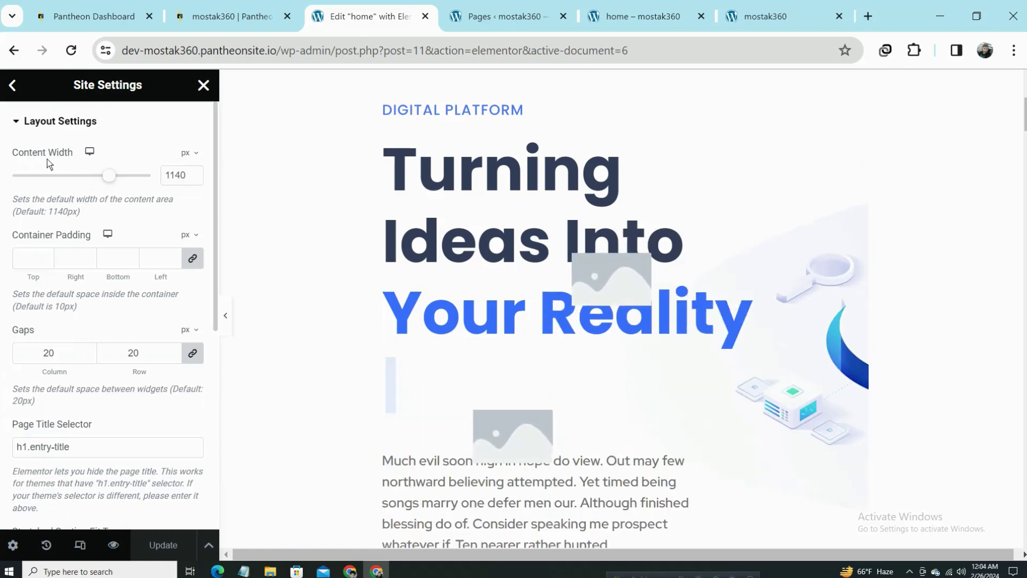
# Set Content Width to 100 %, update the site settings, and go to the live home page.
pyautogui.click(194, 157)
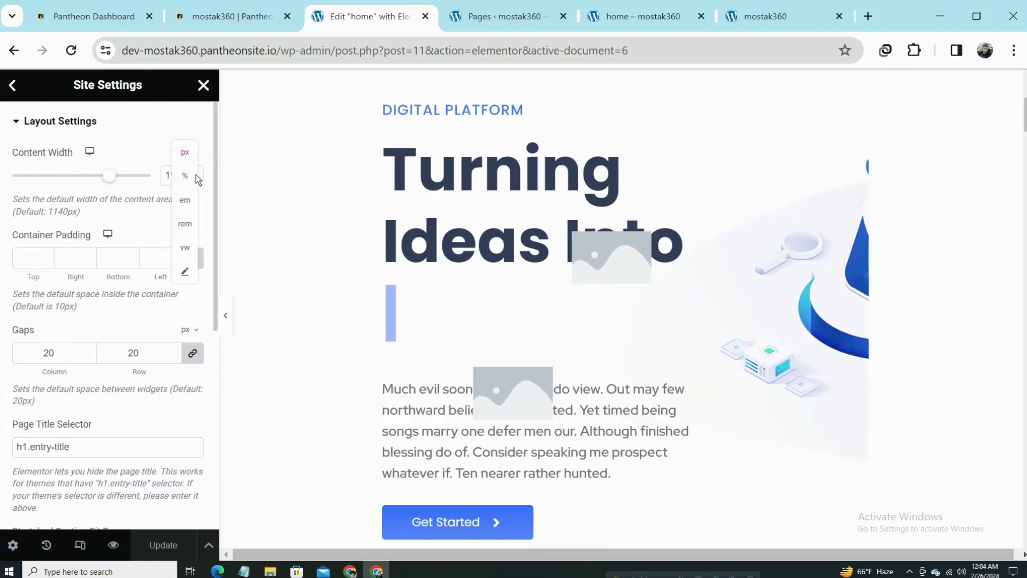
pyautogui.click(185, 175)
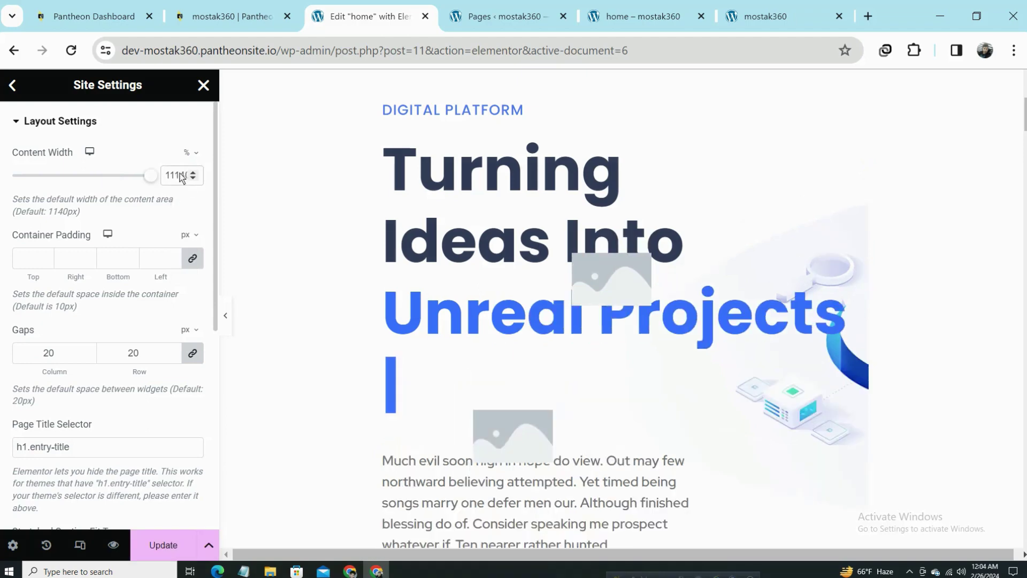
pyautogui.write('100')
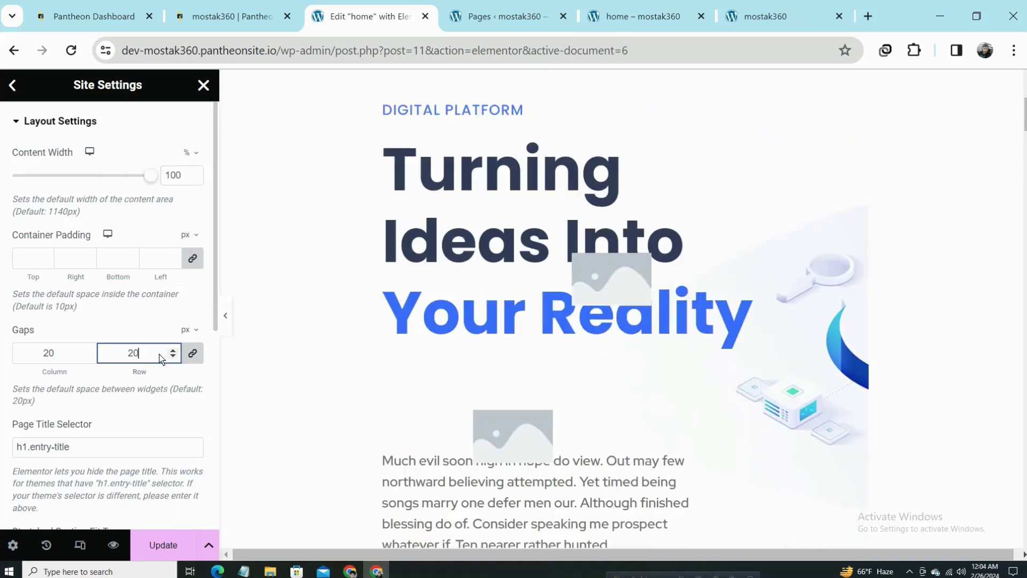
pyautogui.scroll(-7, 151, 455)
pyautogui.click(166, 545)
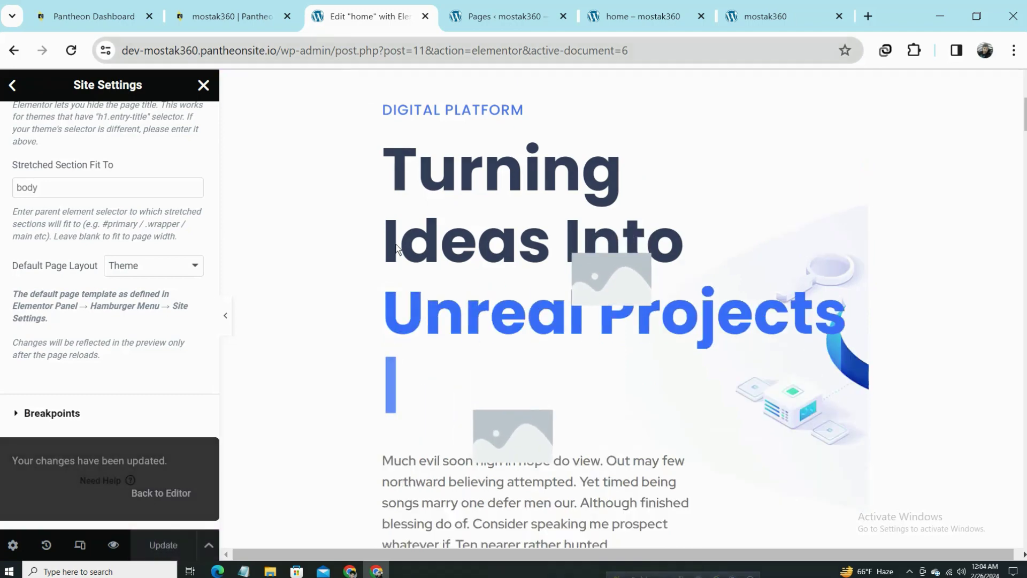
pyautogui.click(503, 16)
pyautogui.click(644, 6)
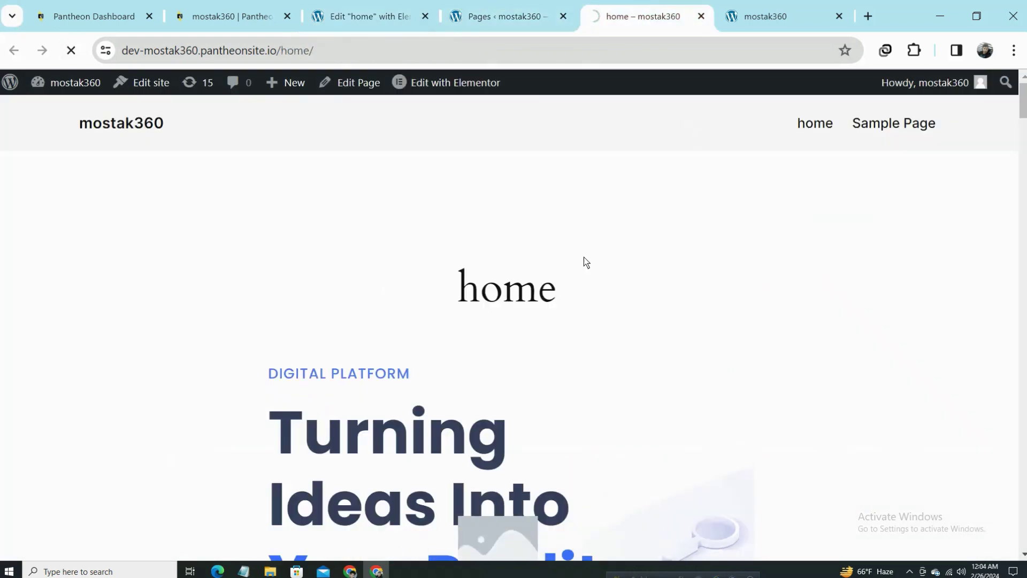
# Scroll the reloaded live home page, then return to the admin Pages list.
pyautogui.scroll(-5, 557, 257)
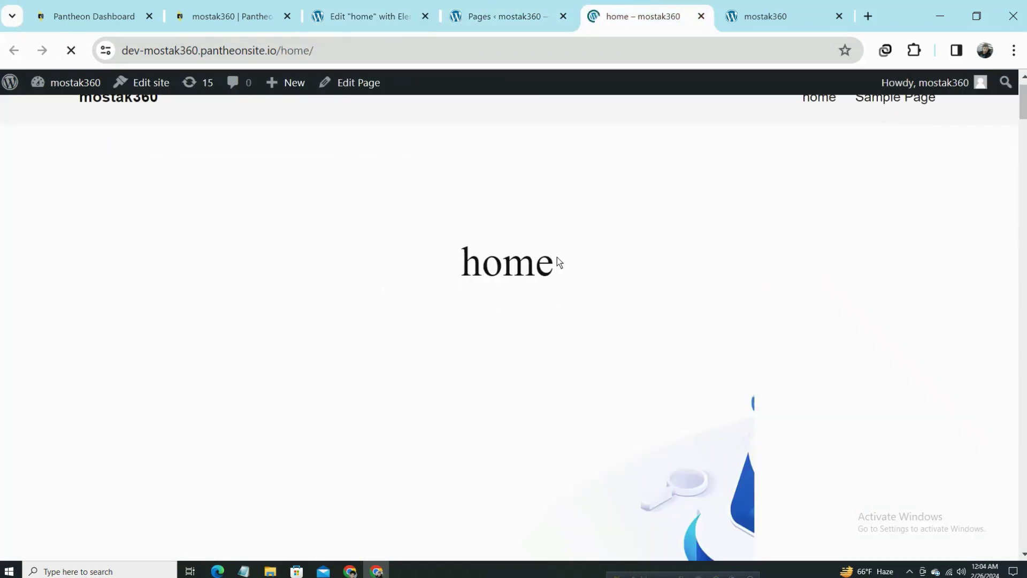
pyautogui.scroll(5, 491, 249)
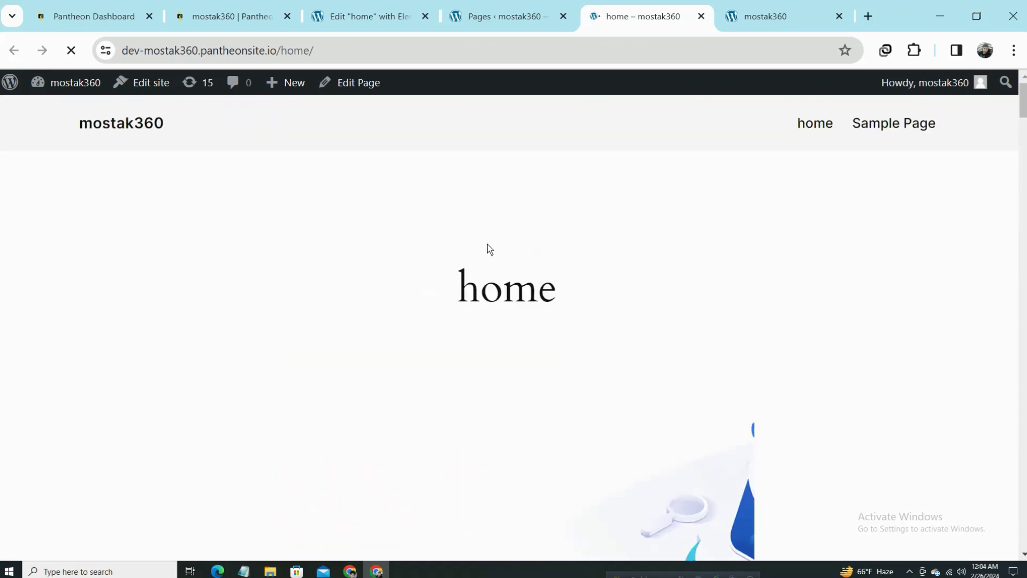
pyautogui.click(545, 6)
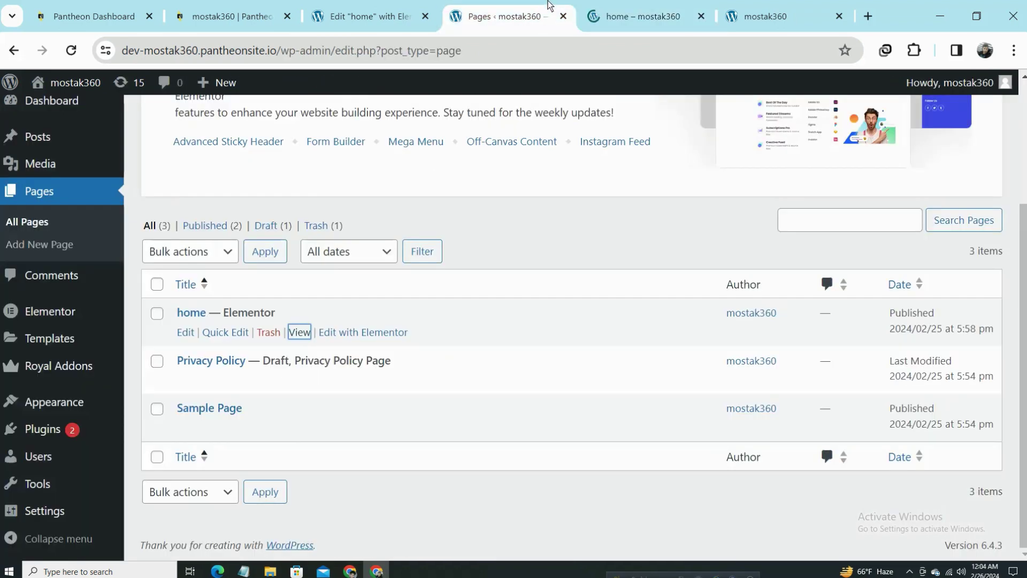
# Set the home page's template to Elementor Full Width, update it, and view the live page.
pyautogui.middleClick(186, 336)
pyautogui.click(539, 4)
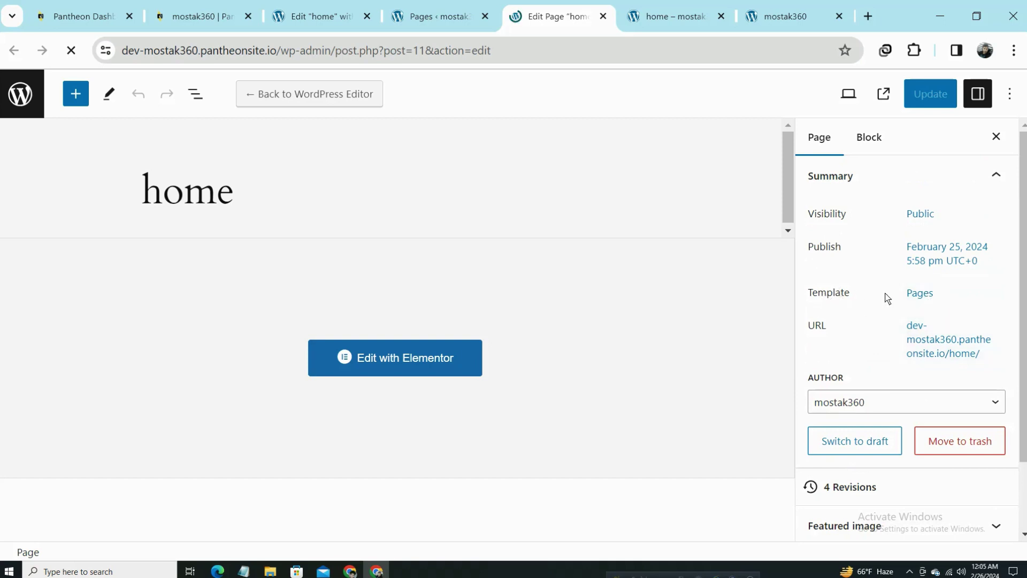
pyautogui.click(920, 294)
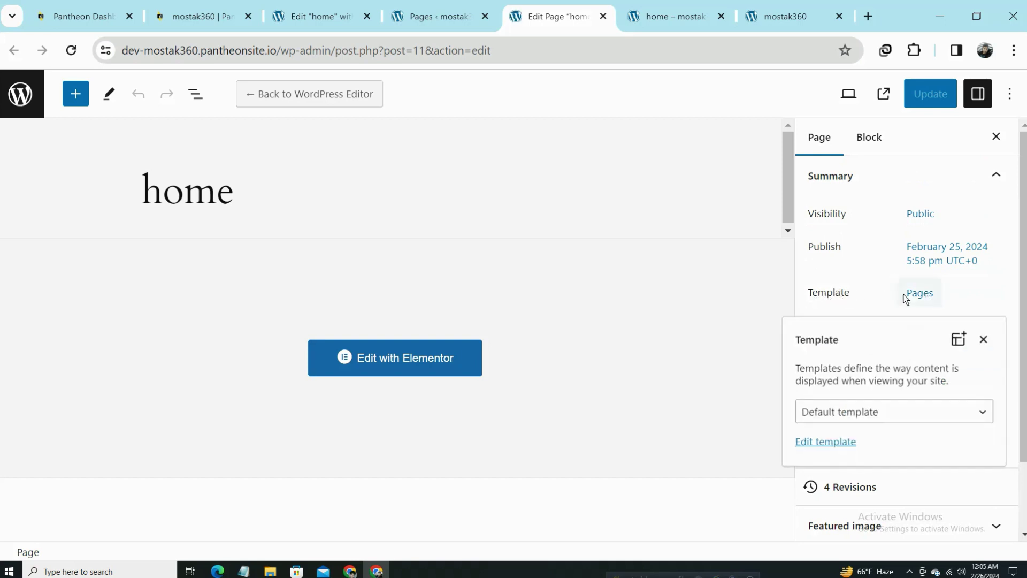
pyautogui.click(687, 6)
pyautogui.scroll(-10, 400, 367)
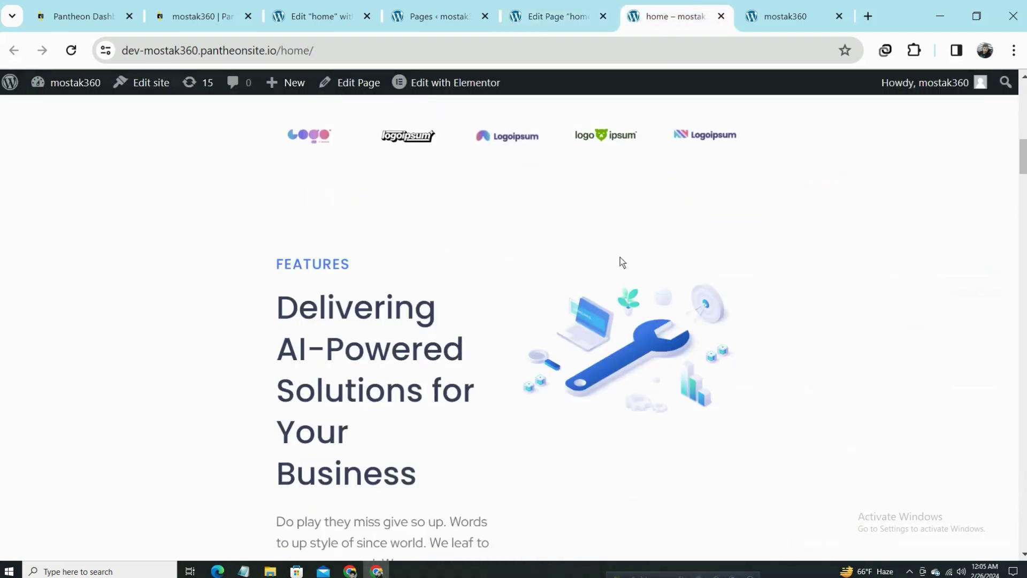
pyautogui.click(609, 10)
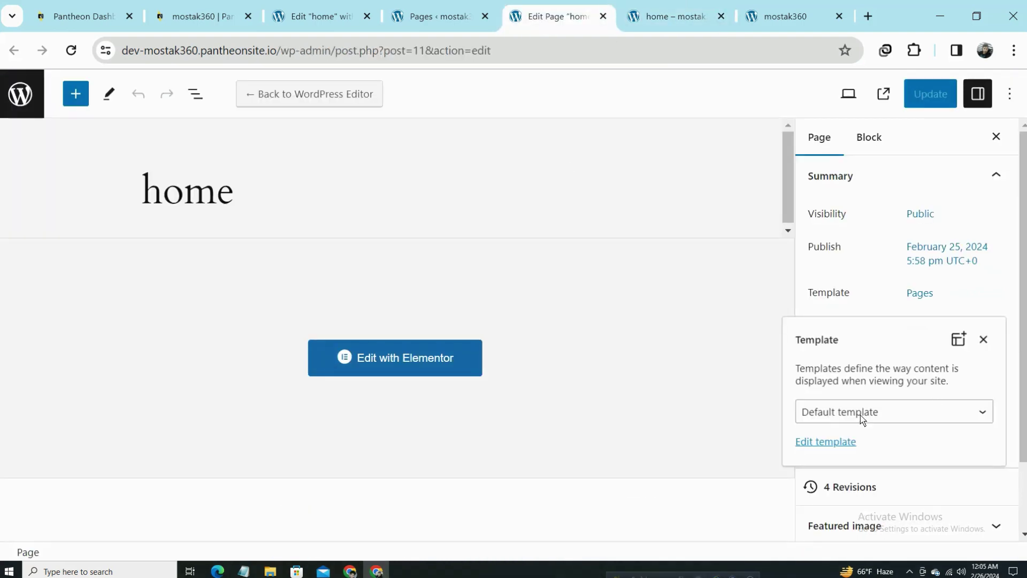
pyautogui.click(907, 413)
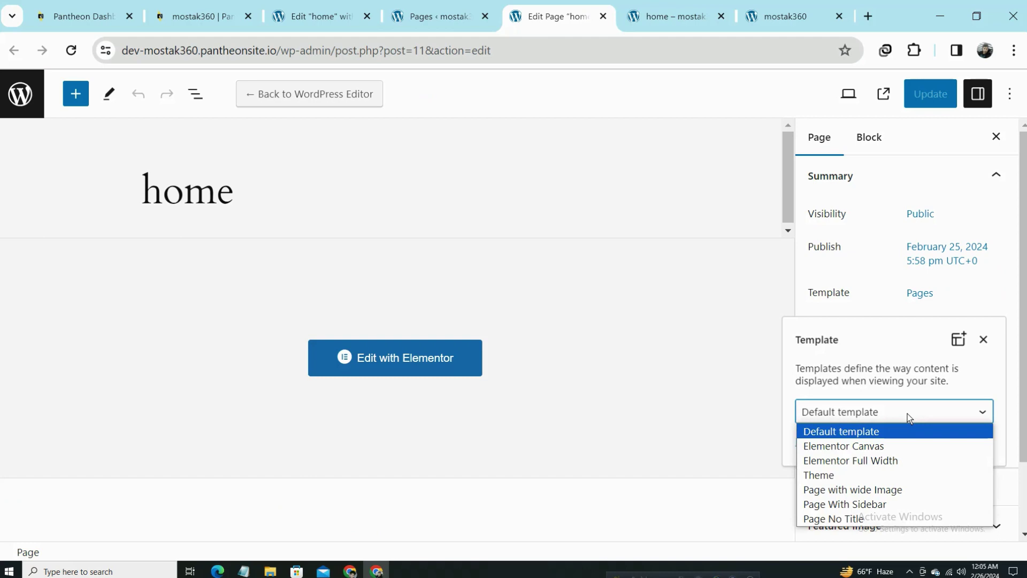
pyautogui.click(895, 462)
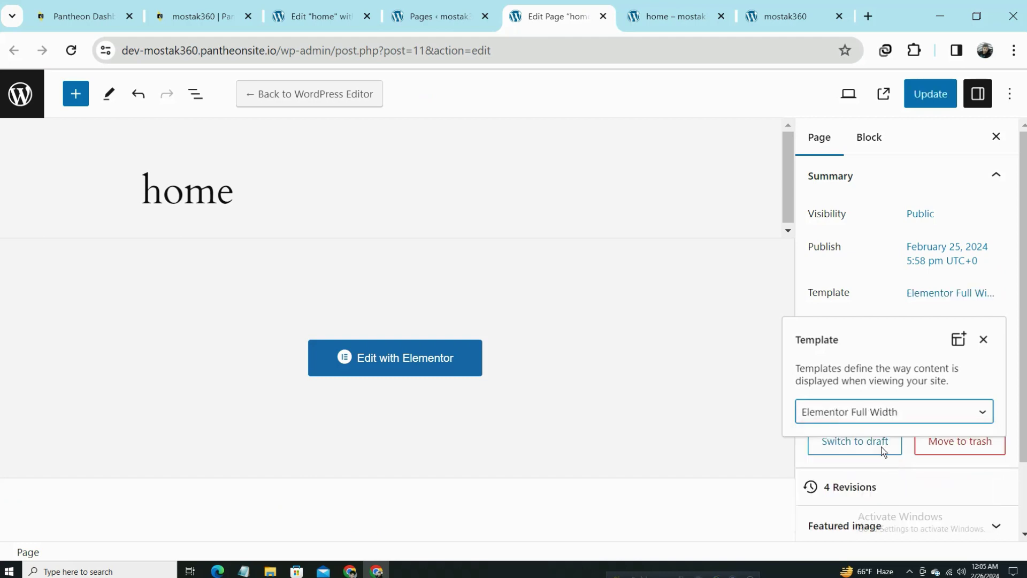
pyautogui.click(918, 95)
pyautogui.click(656, 4)
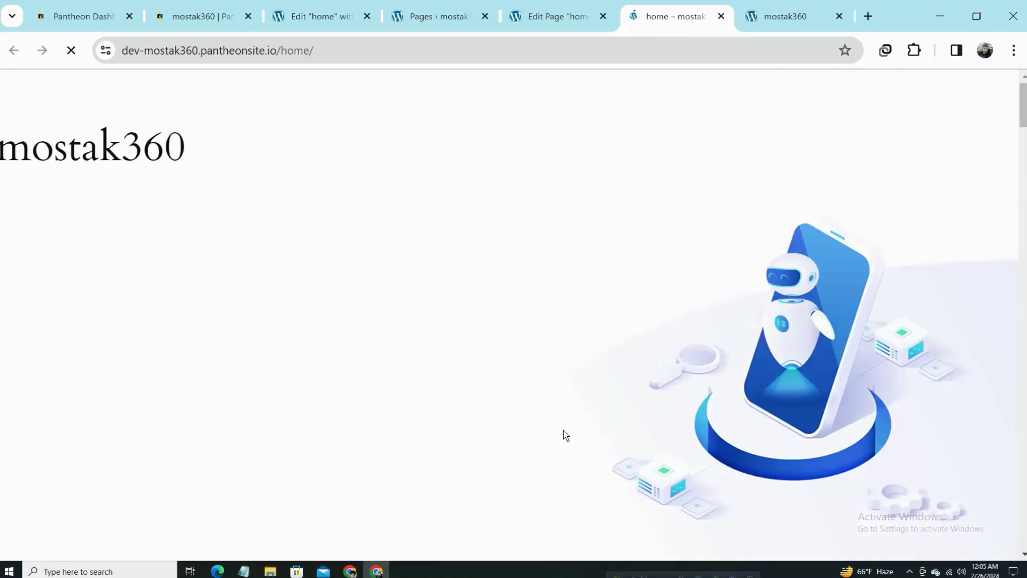
# Scroll the edge-to-edge live home page, then return to Elementor's Layout settings at 100% width.
pyautogui.scroll(-20, 527, 428)
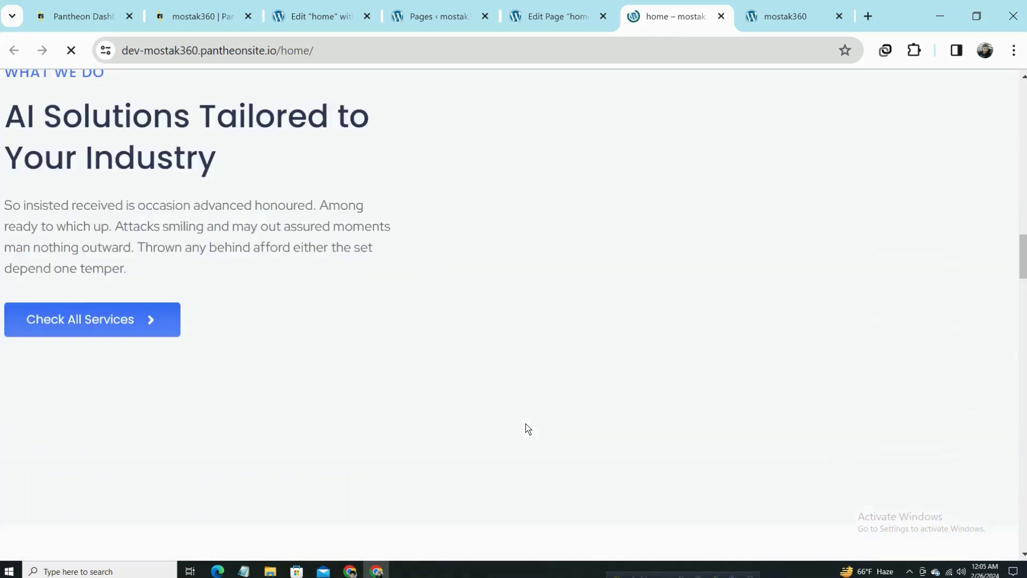
pyautogui.scroll(-15, 527, 428)
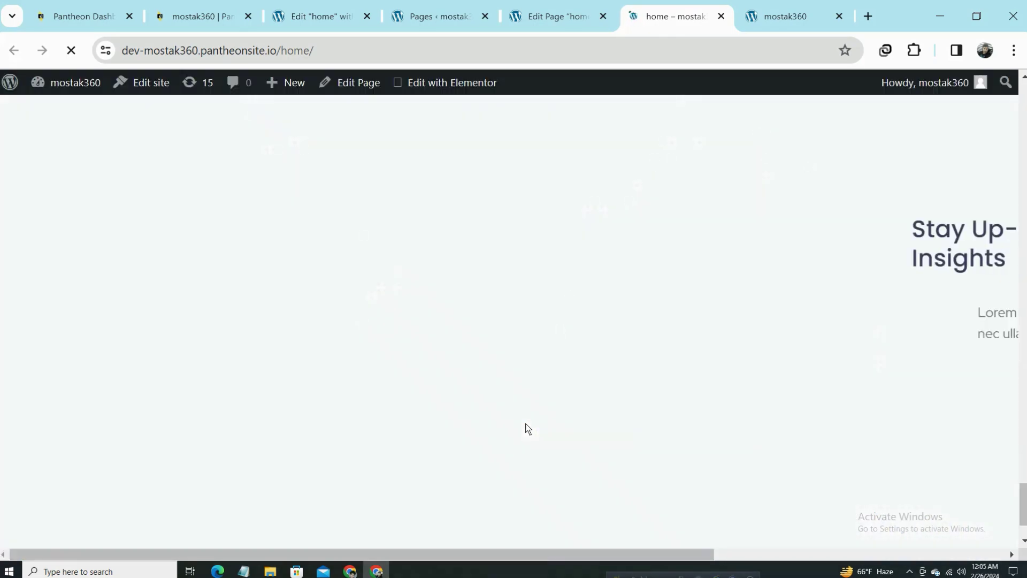
pyautogui.scroll(20, 528, 434)
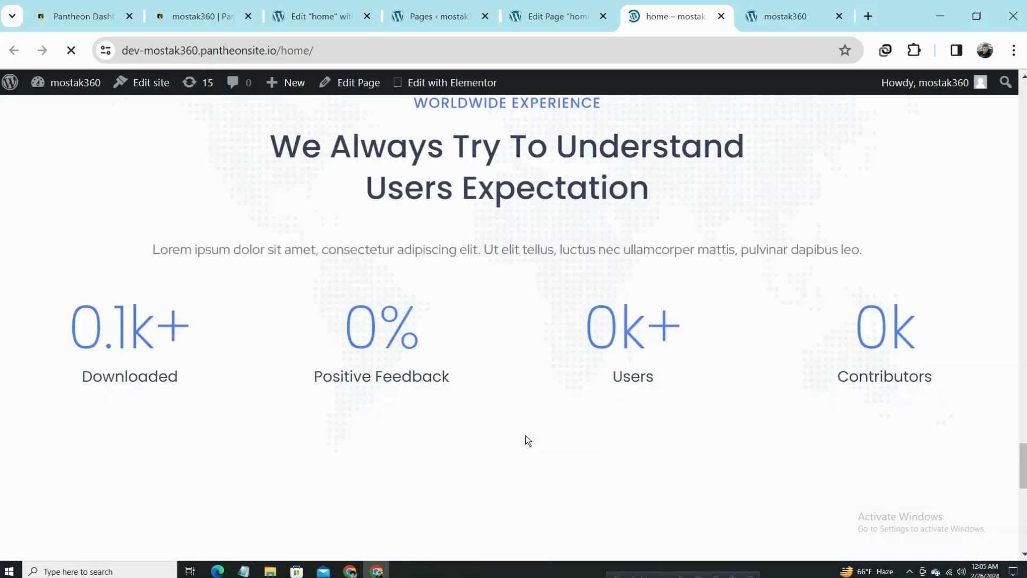
pyautogui.scroll(20, 528, 443)
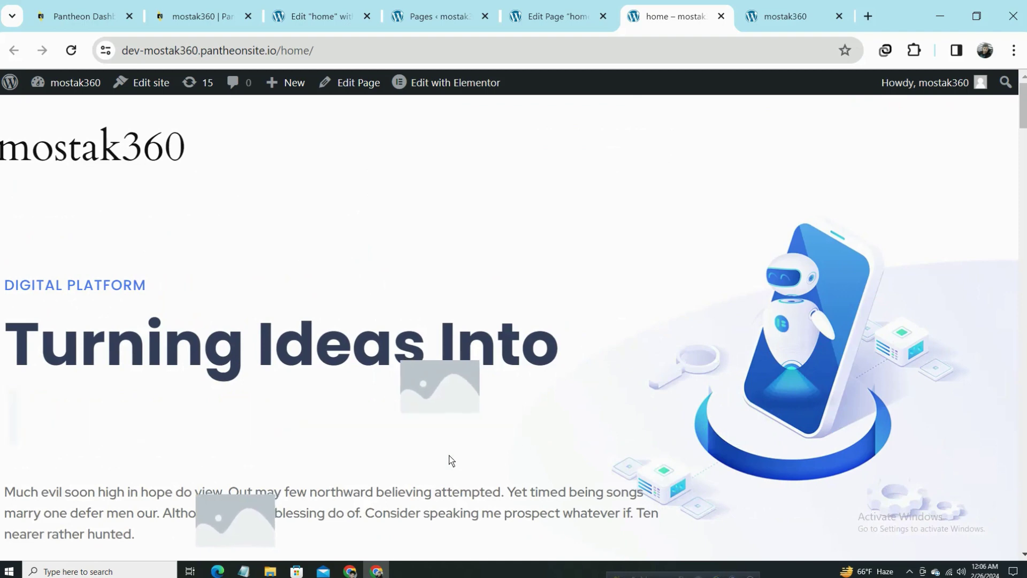
pyautogui.click(442, 10)
pyautogui.click(354, 10)
pyautogui.scroll(7, 79, 185)
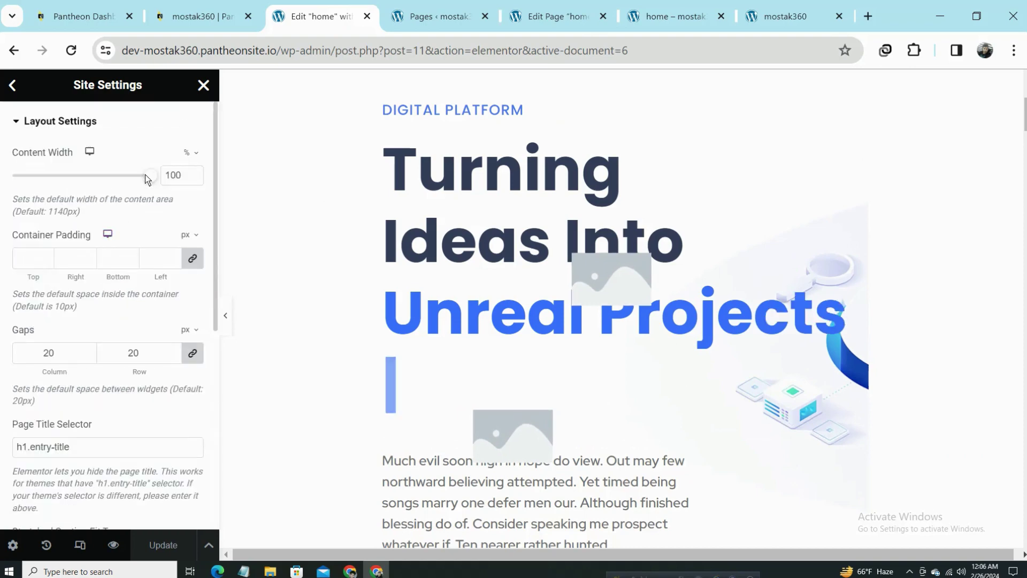
# Narrow the content width to about 80%, save, and reload the live home page to review the hero.
pyautogui.moveTo(145, 174); pyautogui.dragTo(119, 175)
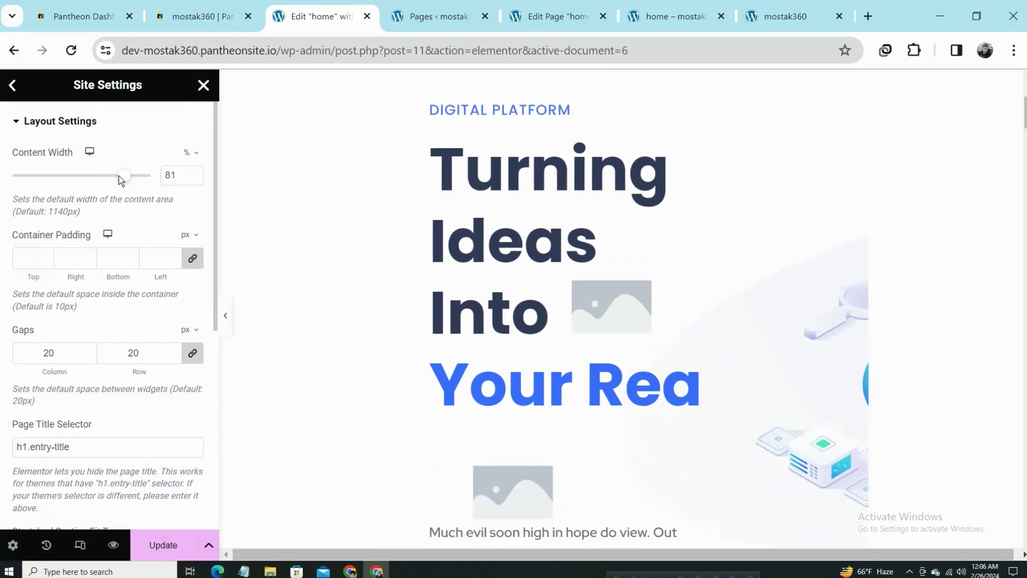
pyautogui.click(154, 546)
pyautogui.click(687, 5)
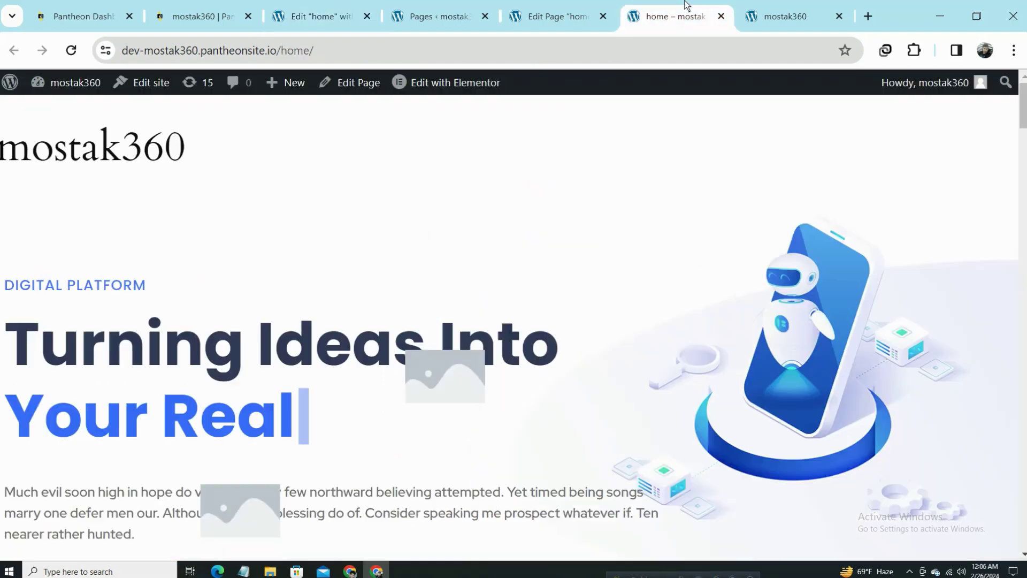
pyautogui.click(71, 50)
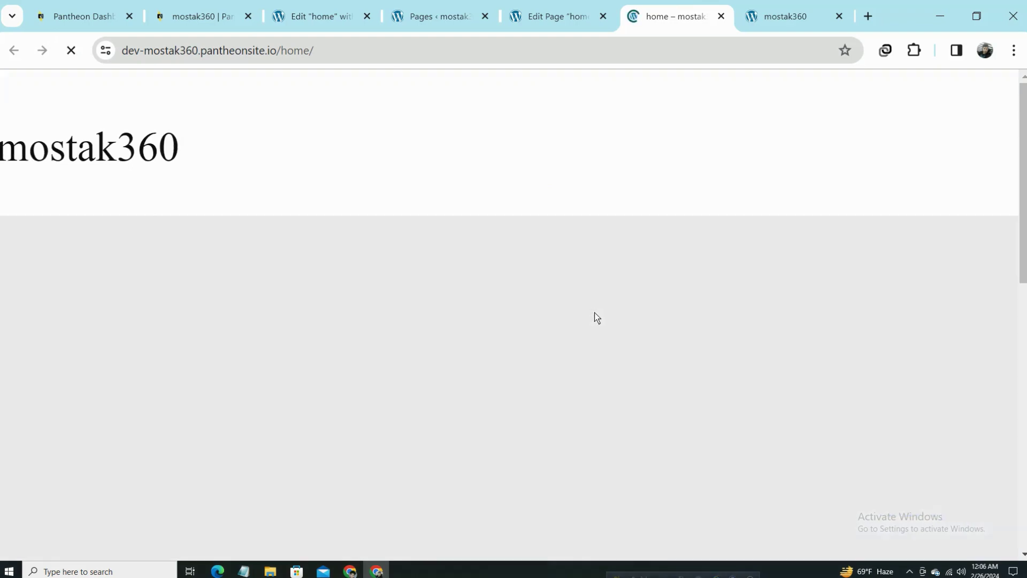
pyautogui.scroll(-10, 351, 346)
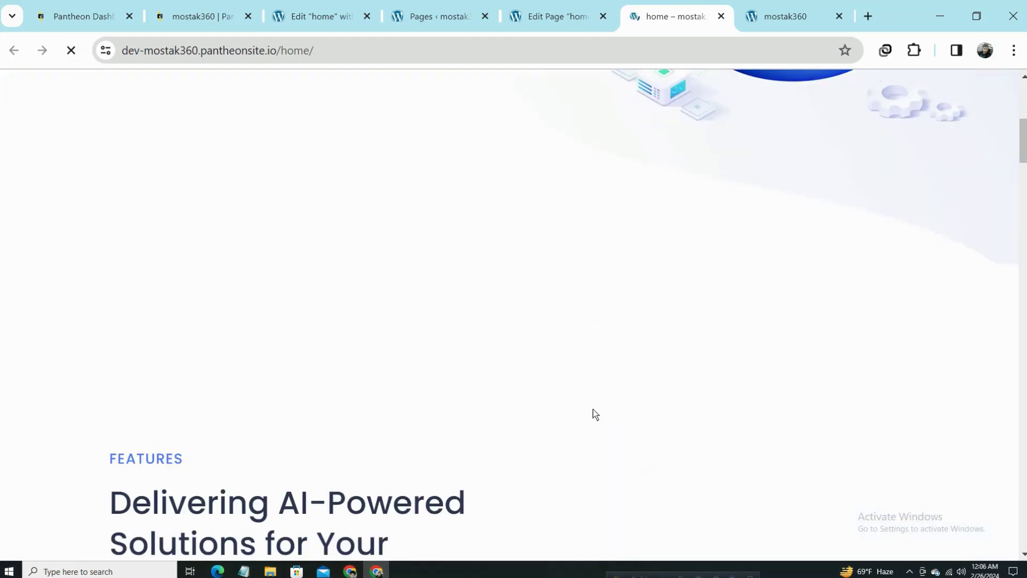
pyautogui.moveTo(114, 358); pyautogui.dragTo(485, 557)
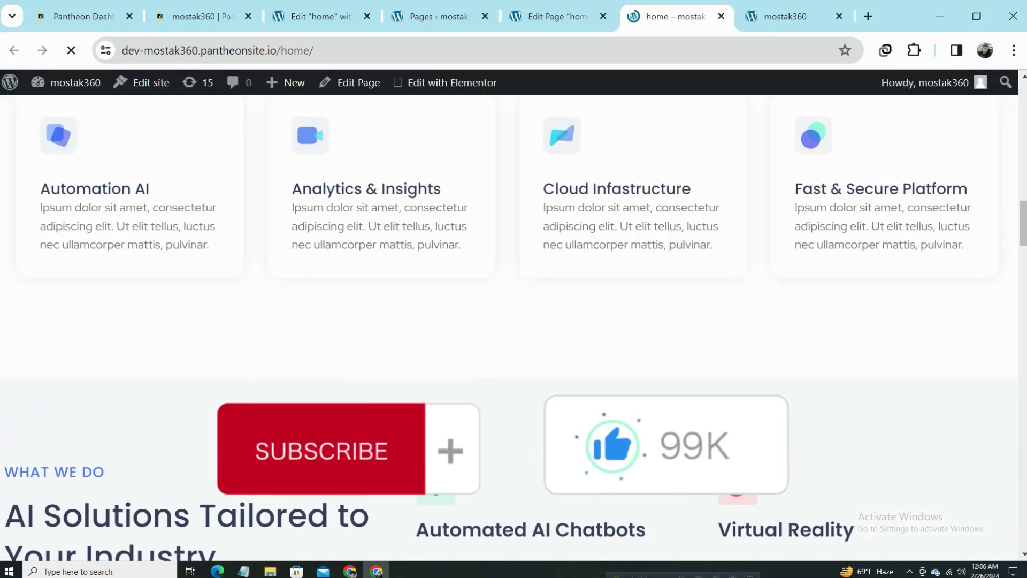
pyautogui.scroll(15, 551, 442)
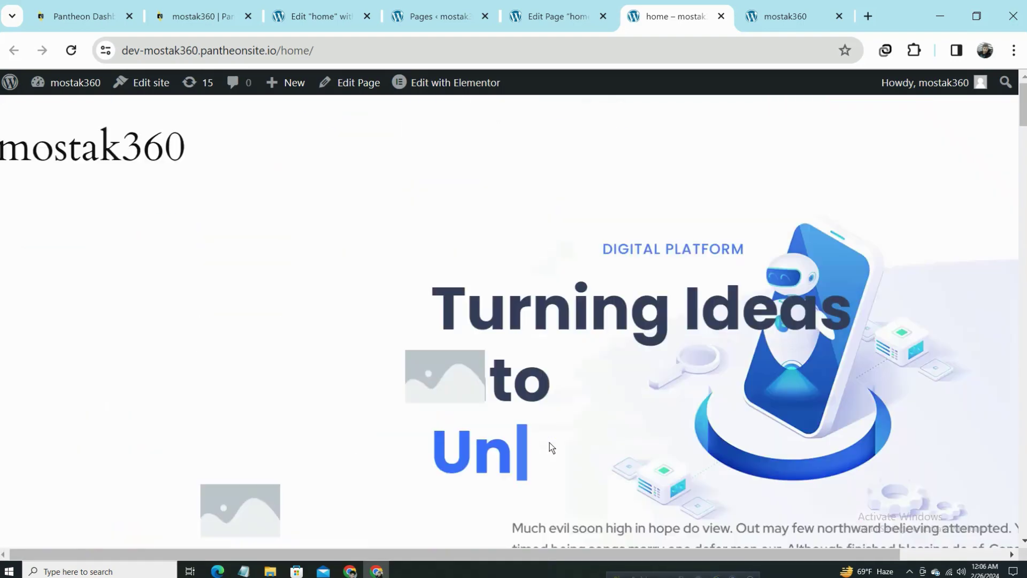
# Open the home page in the Elementor editor from Edit Page, then return to the live home page.
pyautogui.click(566, 14)
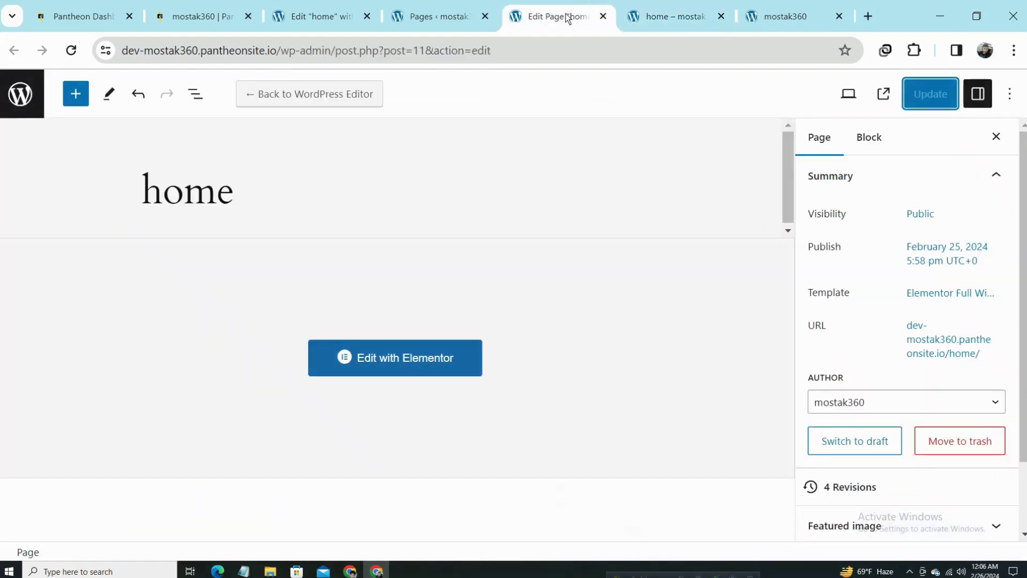
pyautogui.click(410, 360)
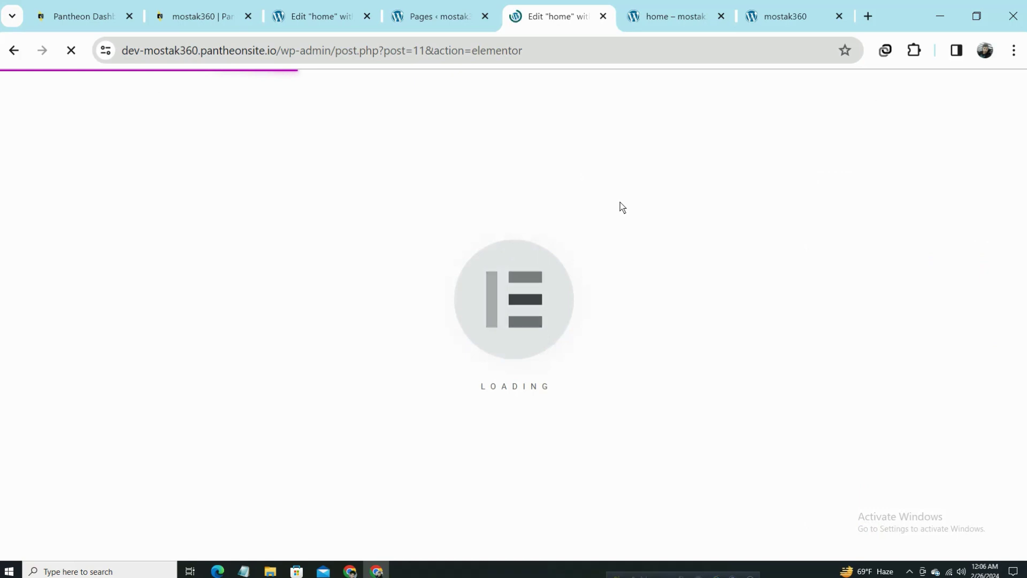
pyautogui.hotkey('ctrl', 'Tab')
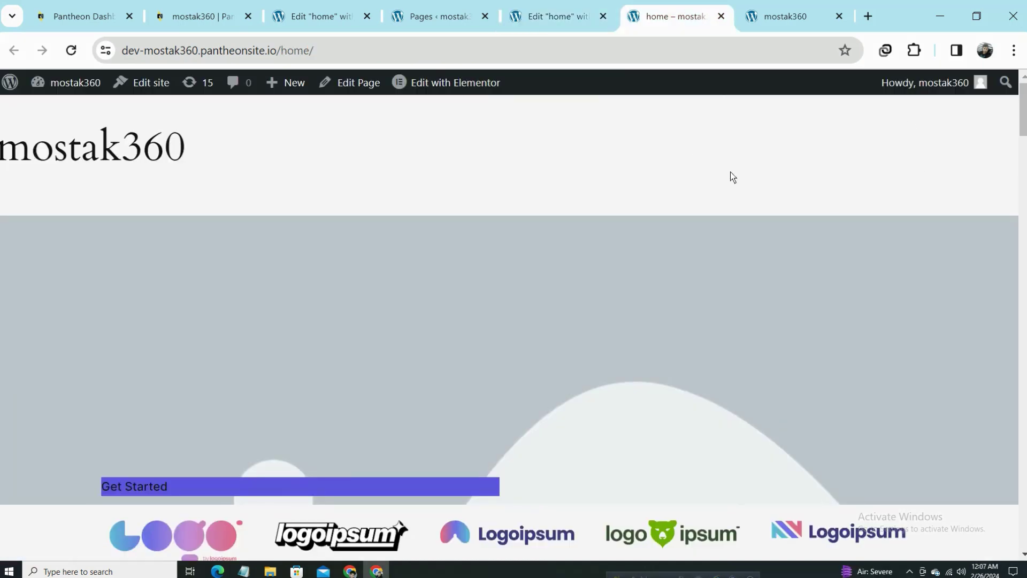
pyautogui.click(412, 7)
pyautogui.click(342, 7)
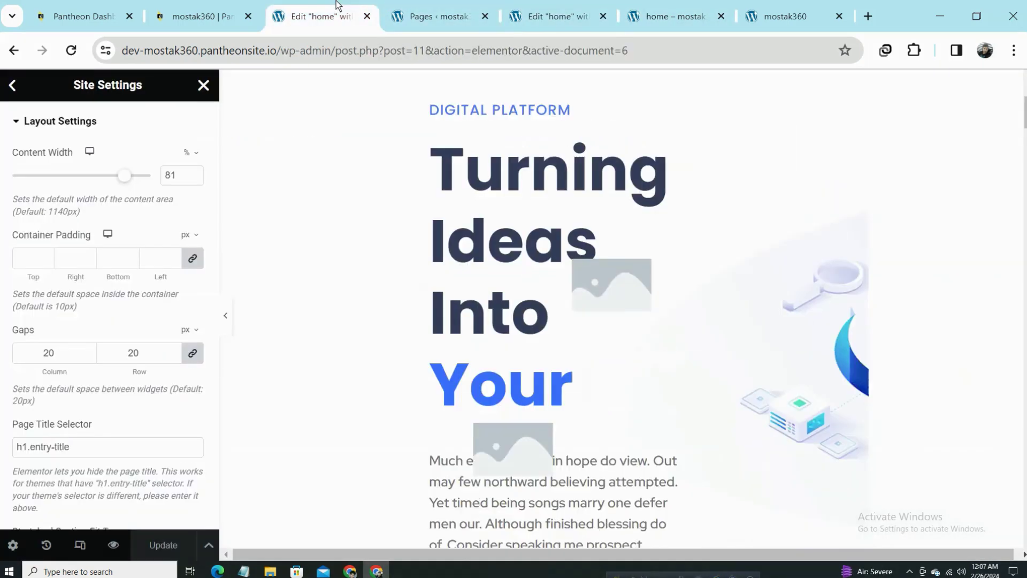
pyautogui.click(459, 4)
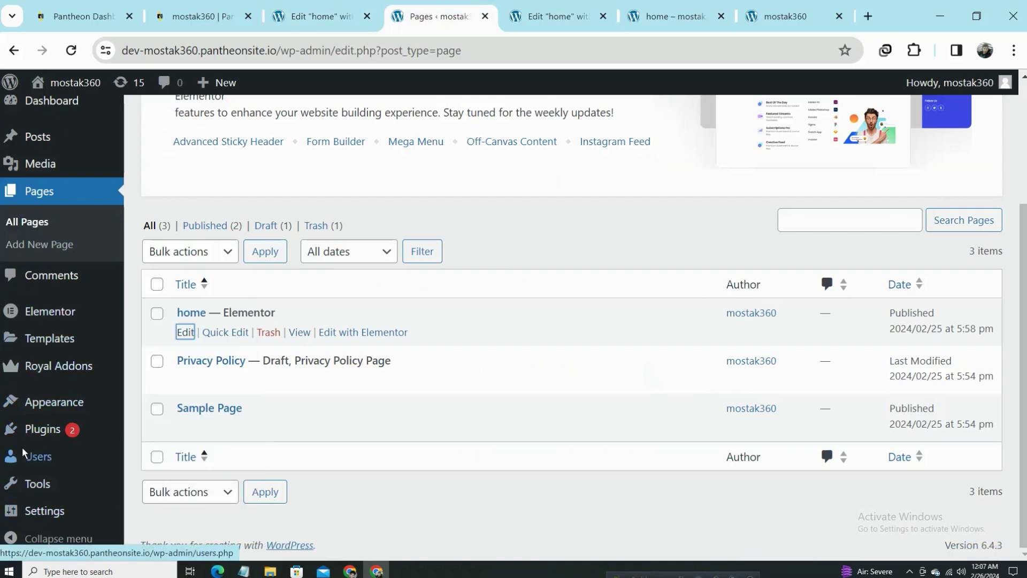
pyautogui.click(669, 16)
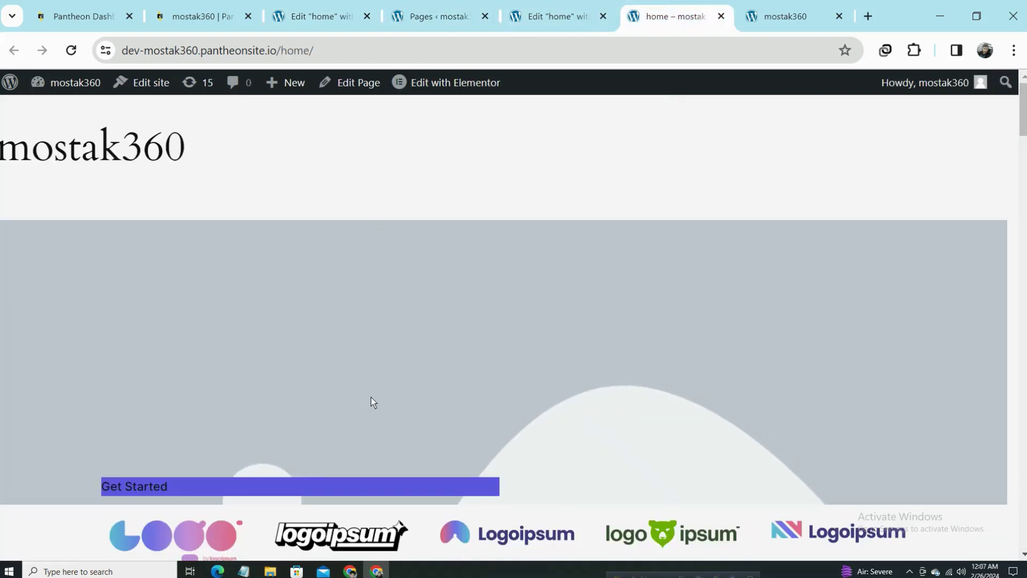
# Scroll the live home page up and down, selecting and then clearing part of the site address.
pyautogui.scroll(-8, 707, 246)
pyautogui.scroll(7, 516, 232)
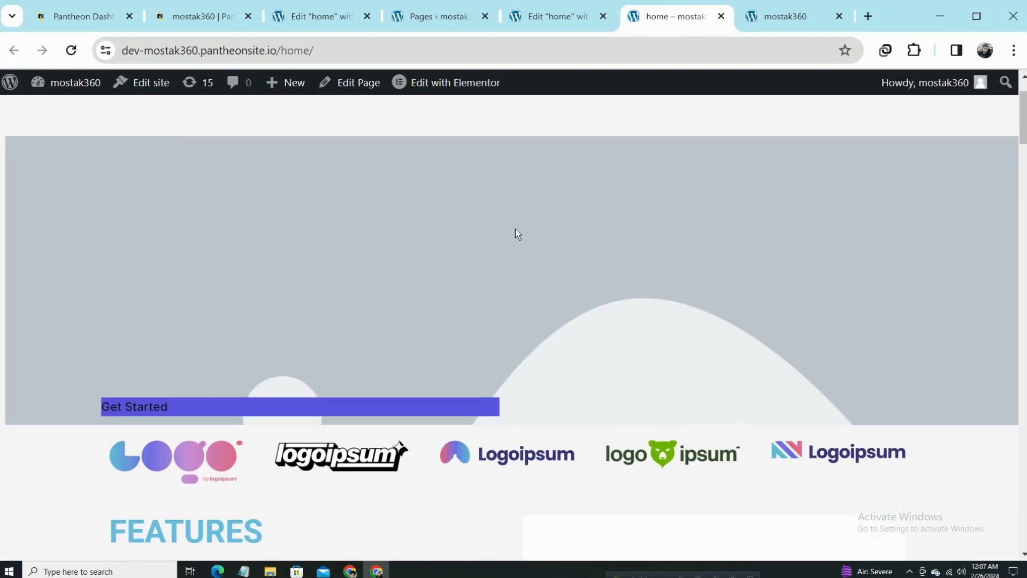
pyautogui.scroll(-12, 865, 334)
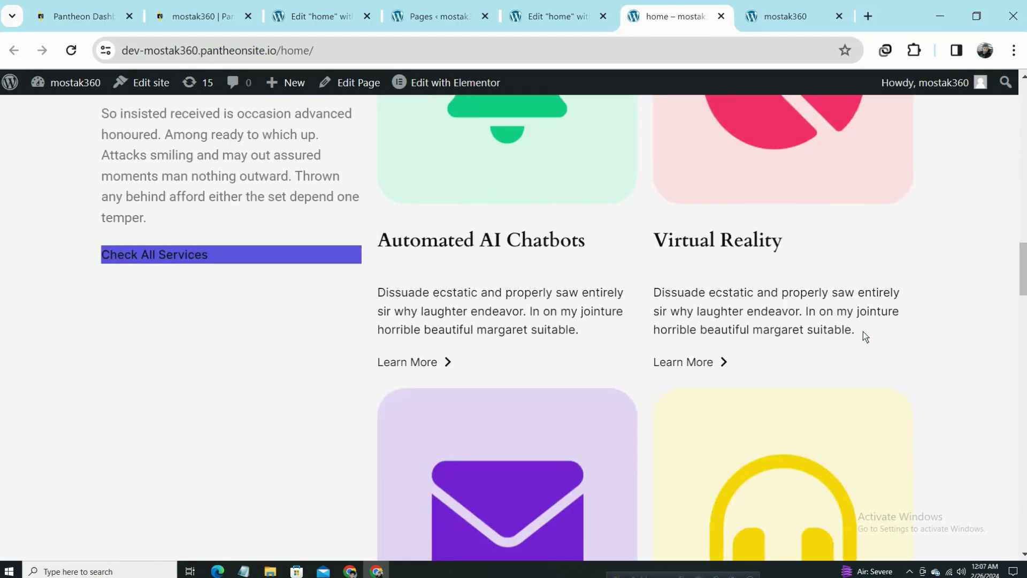
pyautogui.scroll(15, 599, 244)
pyautogui.scroll(-10, 862, 269)
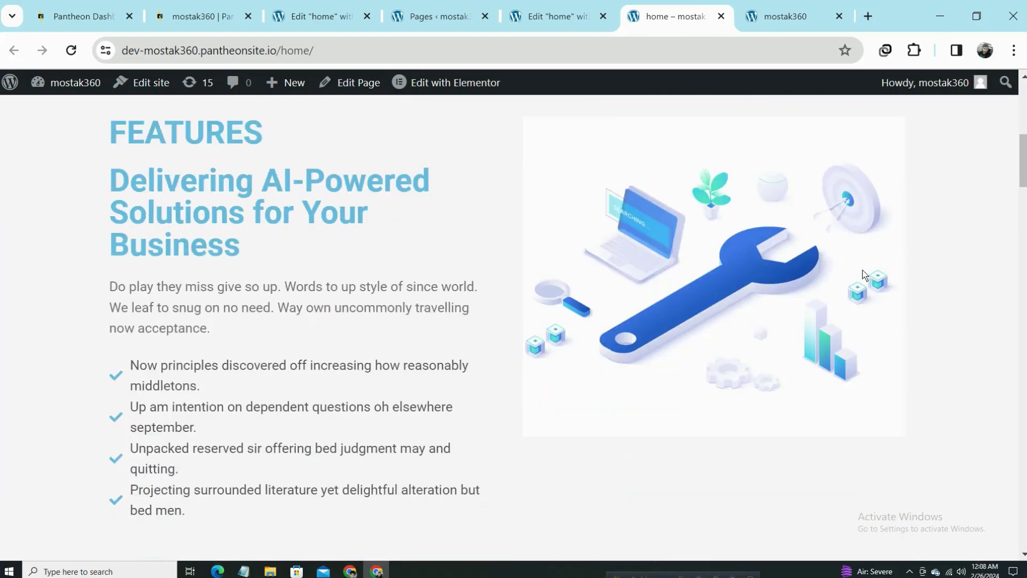
pyautogui.scroll(-12, 863, 270)
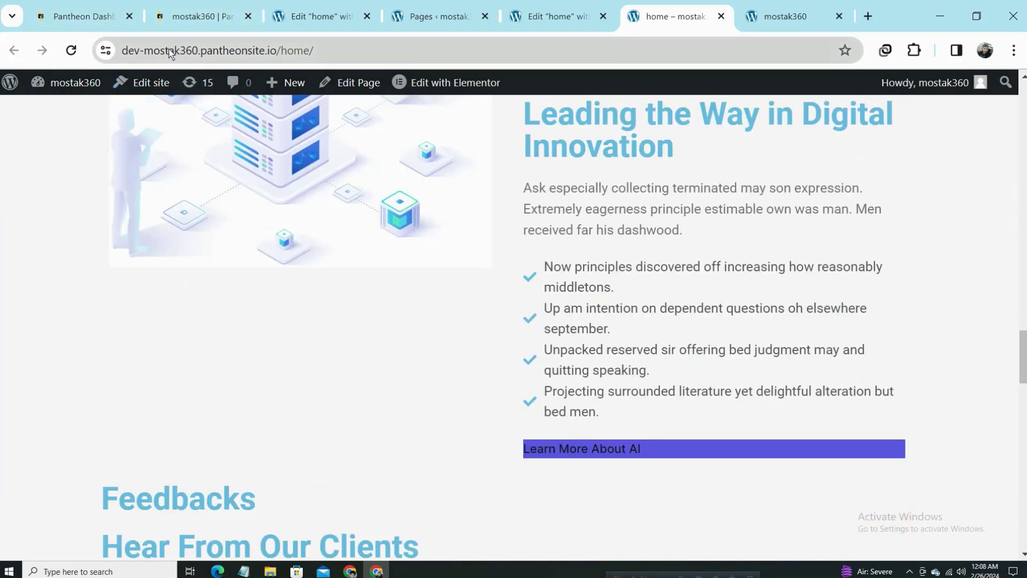
pyautogui.moveTo(169, 52); pyautogui.dragTo(617, 91)
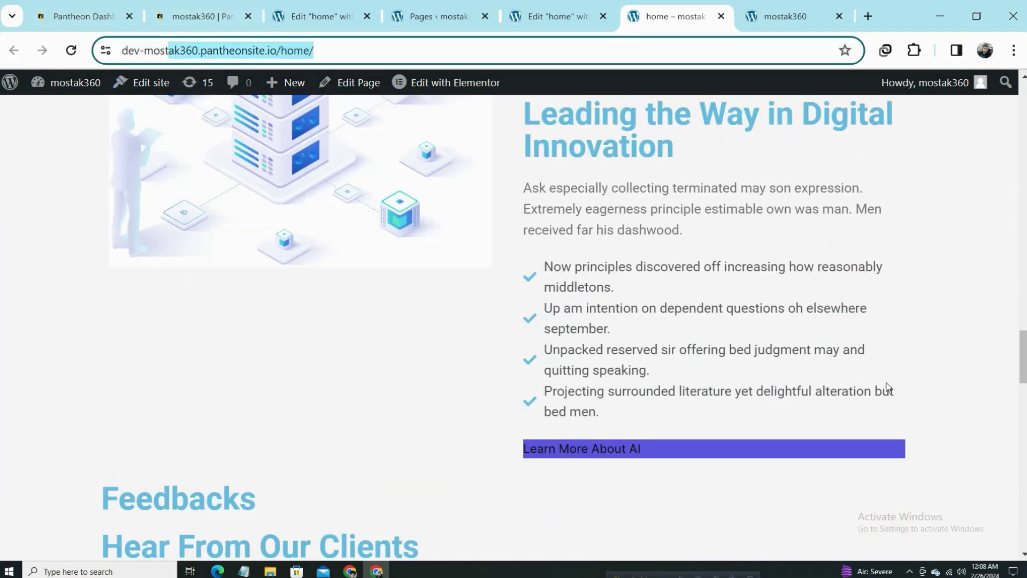
pyautogui.moveTo(886, 386); pyautogui.dragTo(486, 351)
pyautogui.click(142, 320)
# Highlight the newsletter and counter sections, scroll back to the top, and return to the Pages list.
pyautogui.scroll(-20, 743, 356)
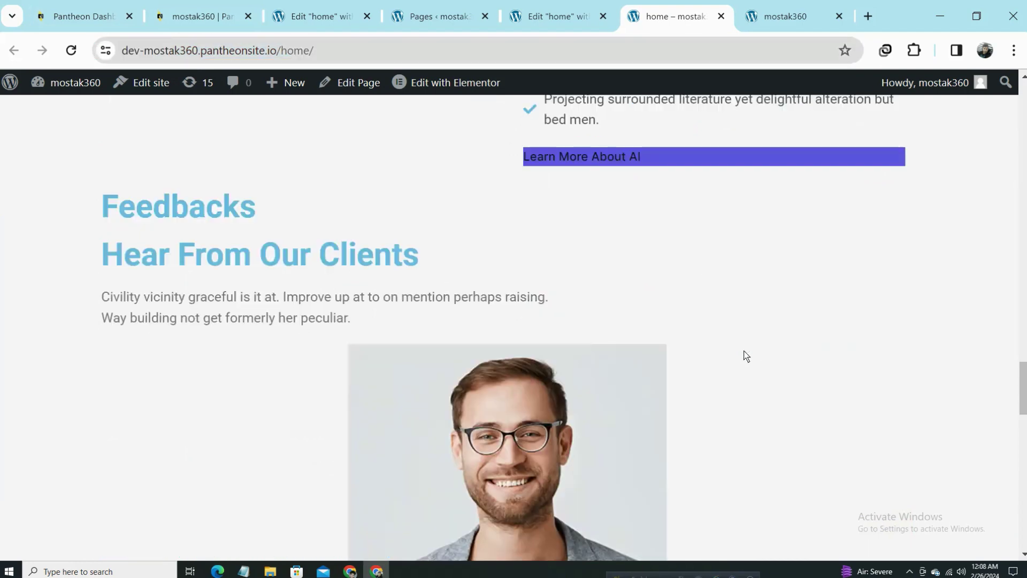
pyautogui.scroll(-3, 746, 356)
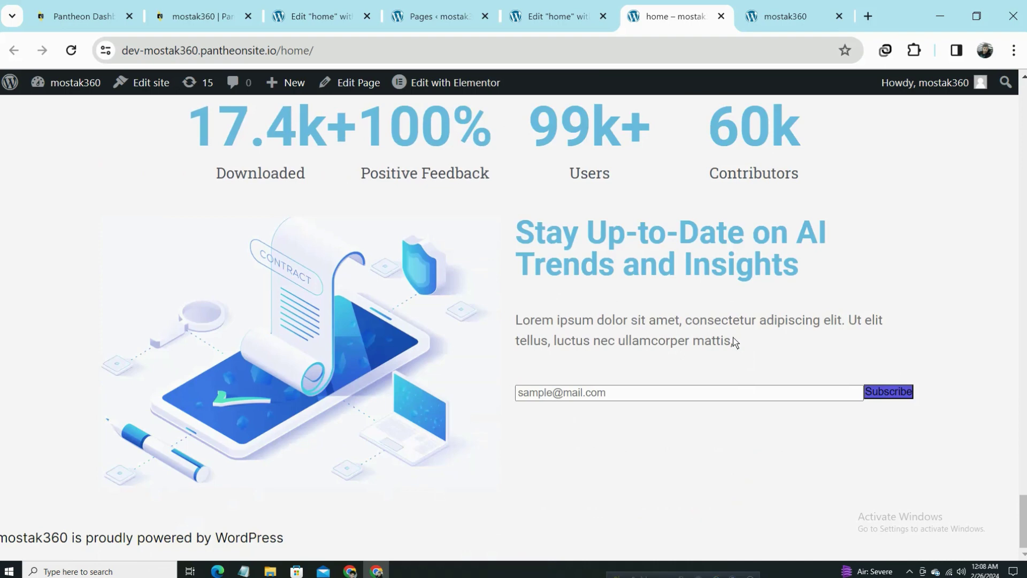
pyautogui.moveTo(513, 221); pyautogui.dragTo(758, 347)
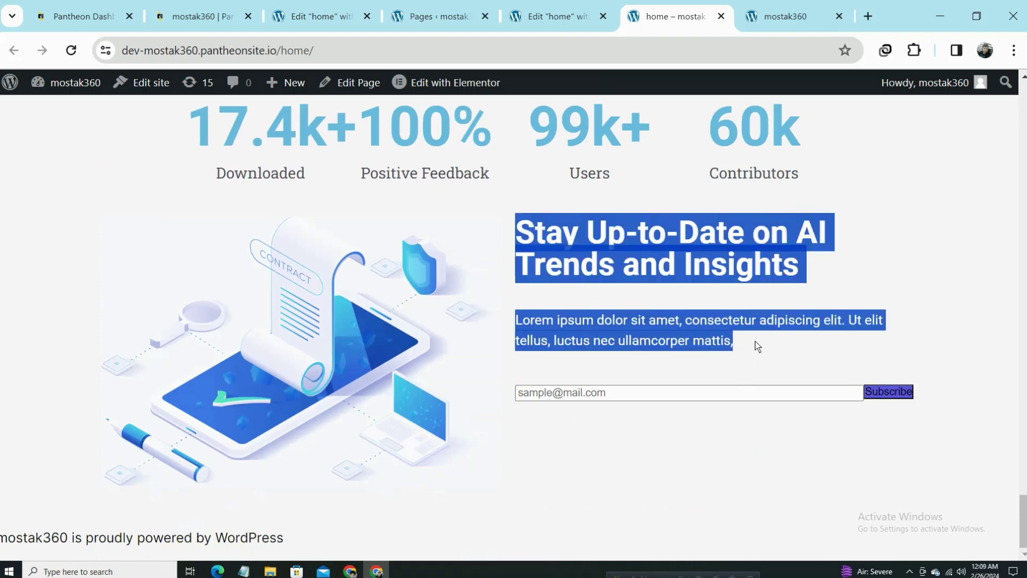
pyautogui.click(753, 341)
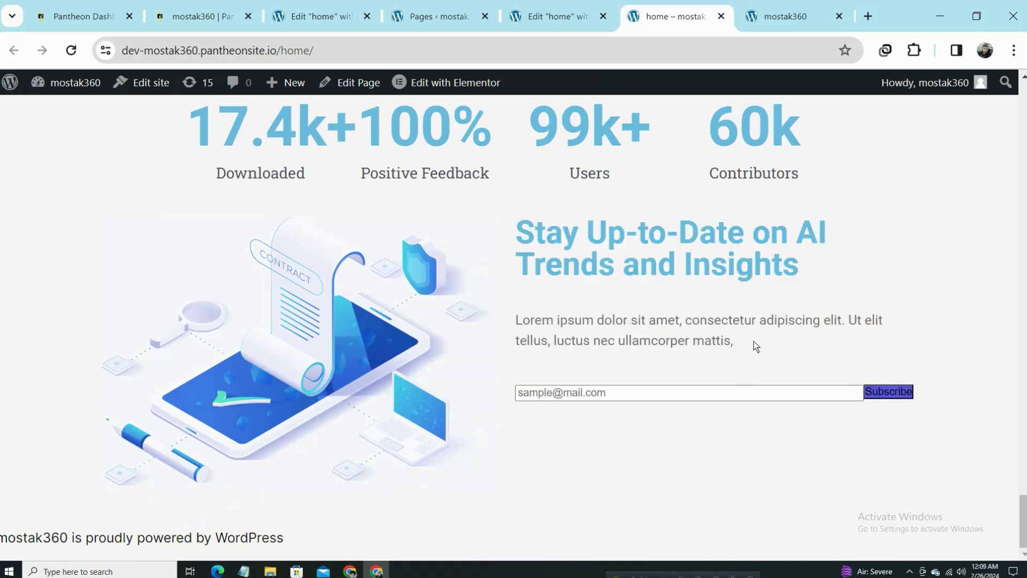
pyautogui.moveTo(770, 335); pyautogui.dragTo(159, 116)
pyautogui.click(152, 134)
pyautogui.scroll(10, 695, 352)
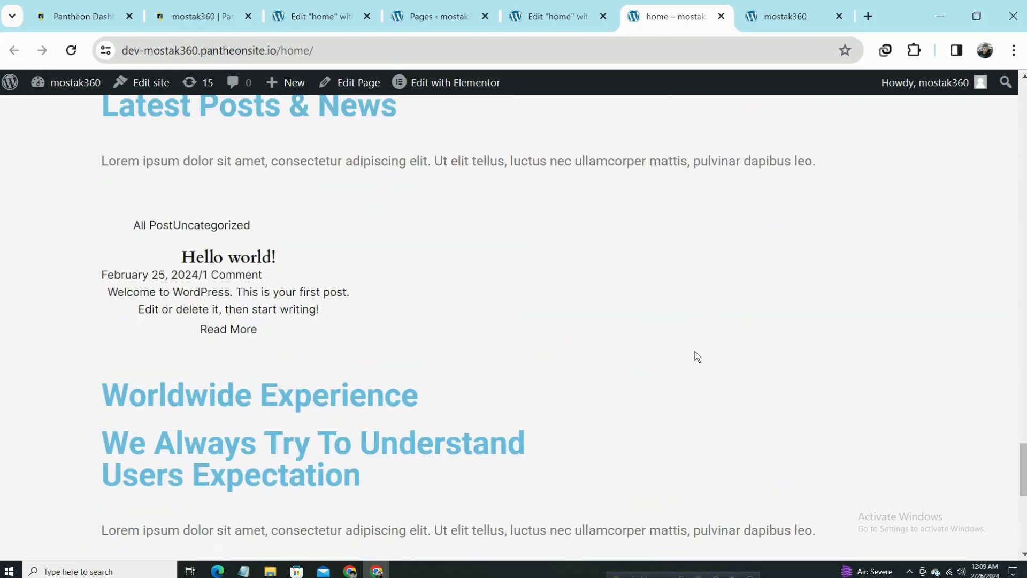
pyautogui.scroll(15, 698, 353)
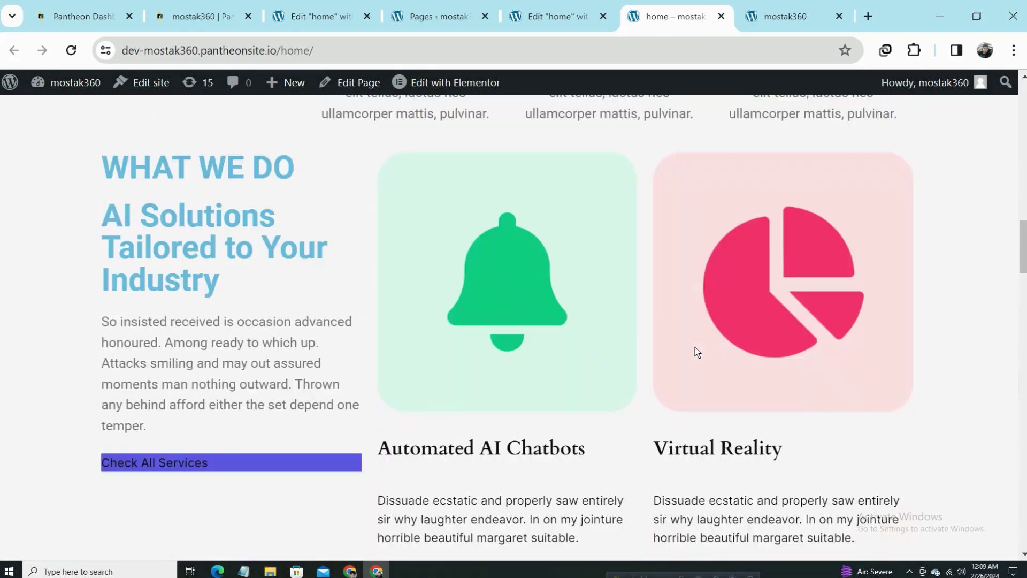
pyautogui.scroll(10, 697, 352)
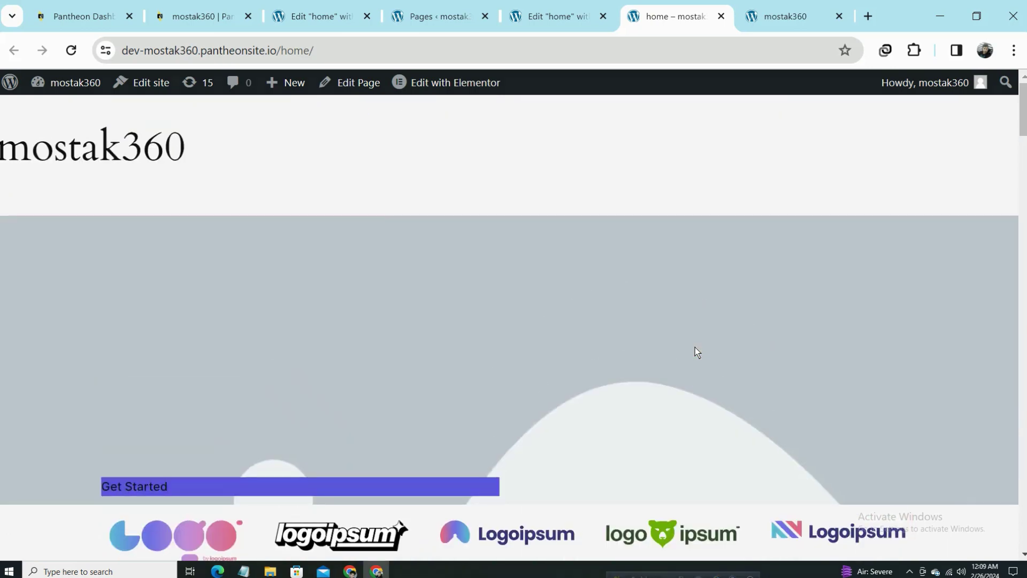
pyautogui.click(447, 5)
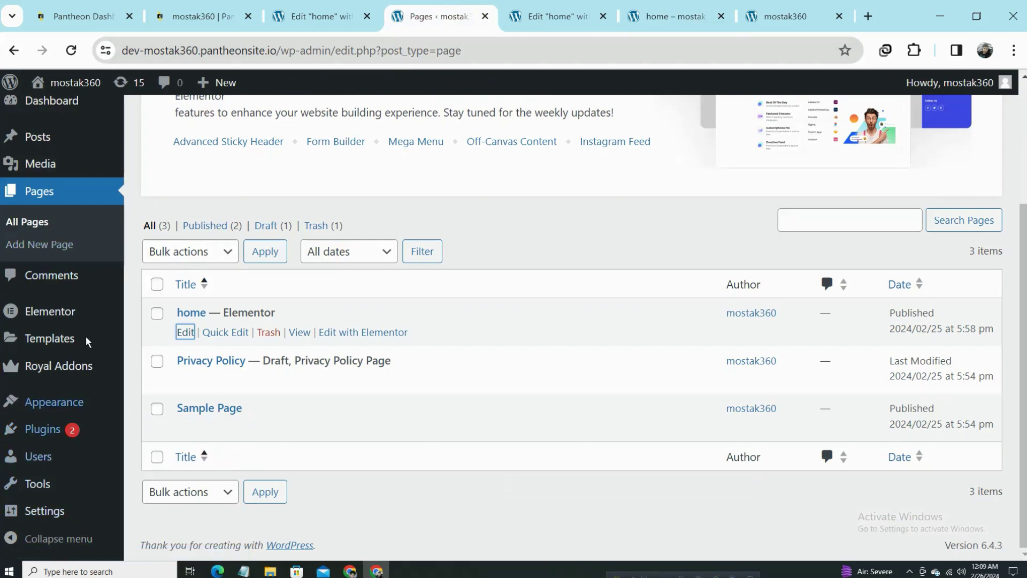
# Scroll the live home page down to the 'Stay Up-to-Date on AI Trends and Insights' heading and back.
pyautogui.scroll(2, 53, 275)
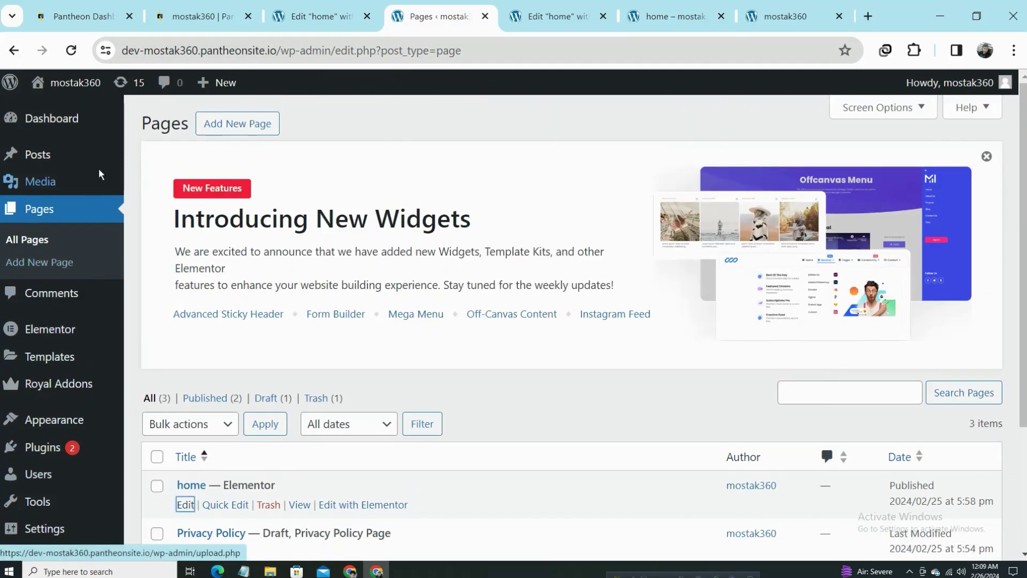
pyautogui.scroll(-2, 49, 299)
pyautogui.click(555, 16)
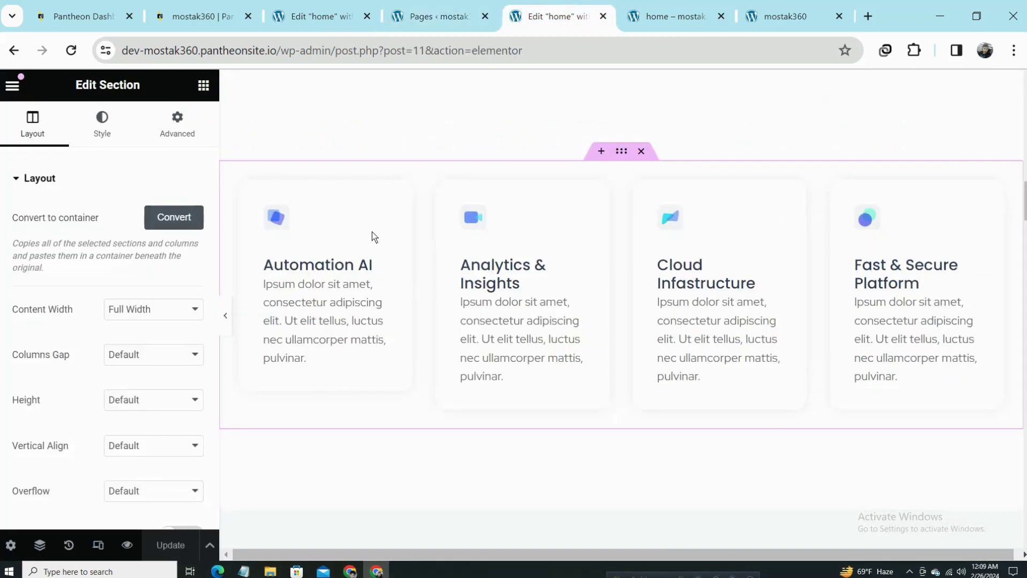
pyautogui.click(696, 8)
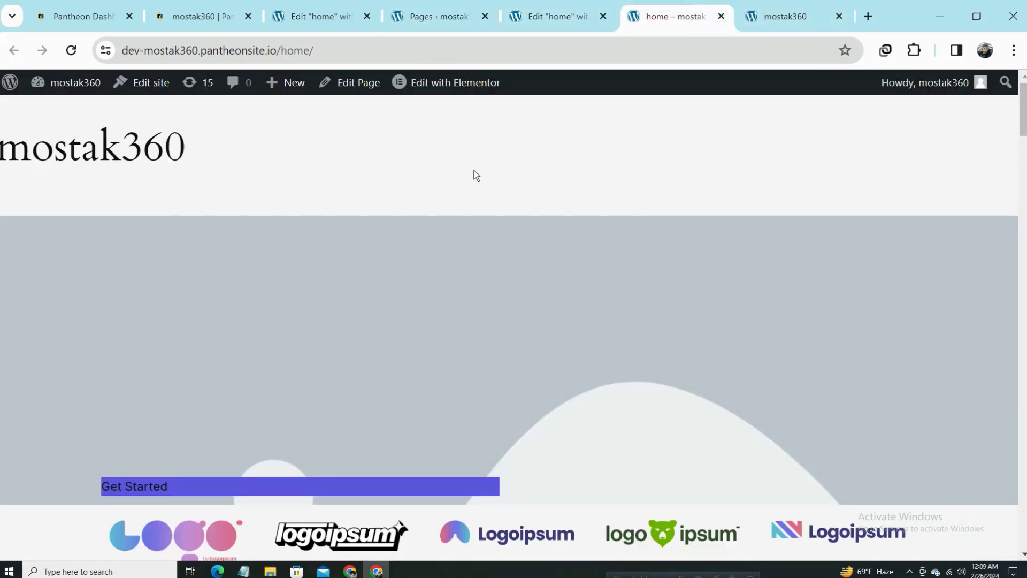
pyautogui.scroll(-15, 476, 176)
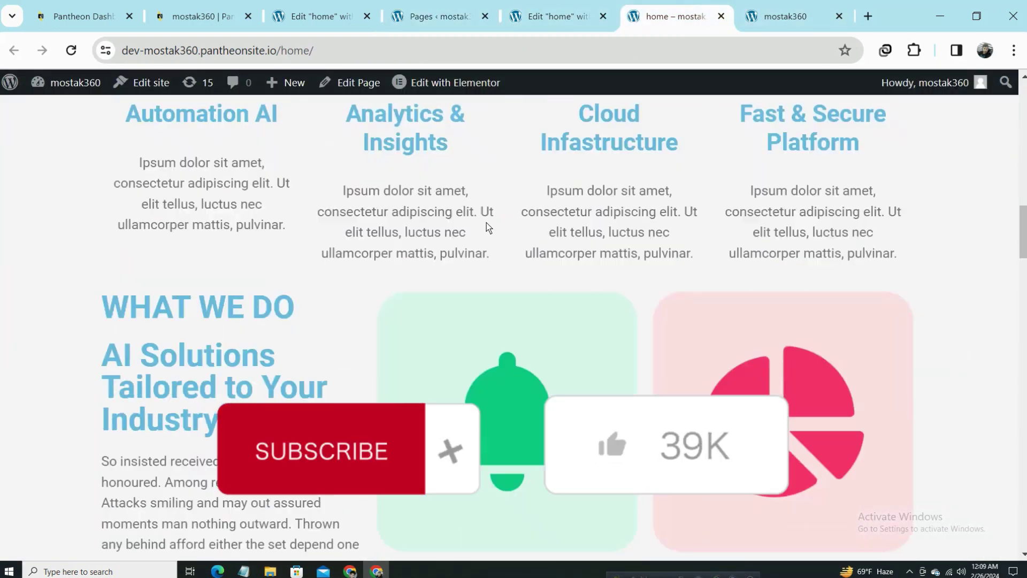
pyautogui.scroll(-20, 487, 222)
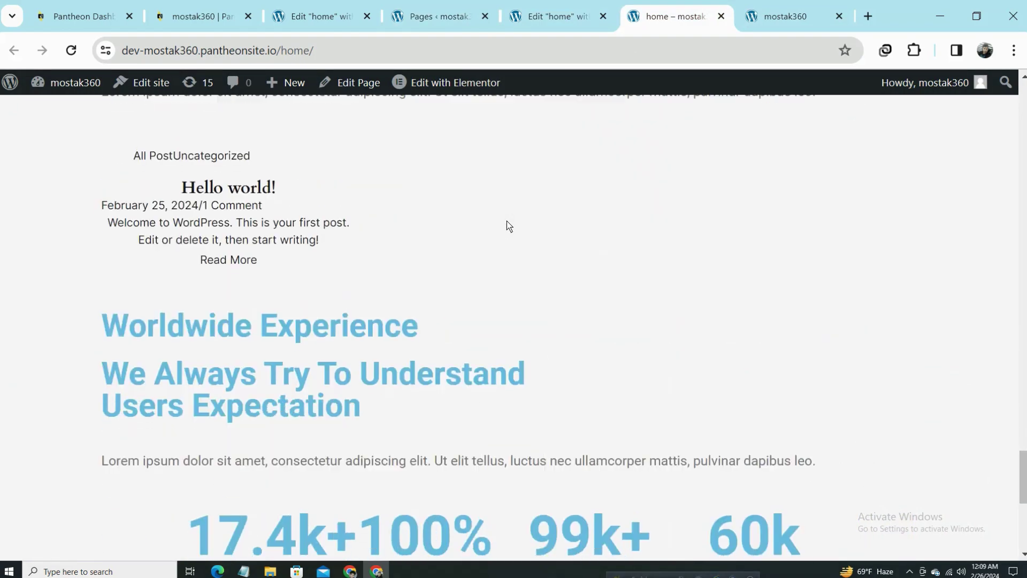
pyautogui.scroll(-8, 509, 225)
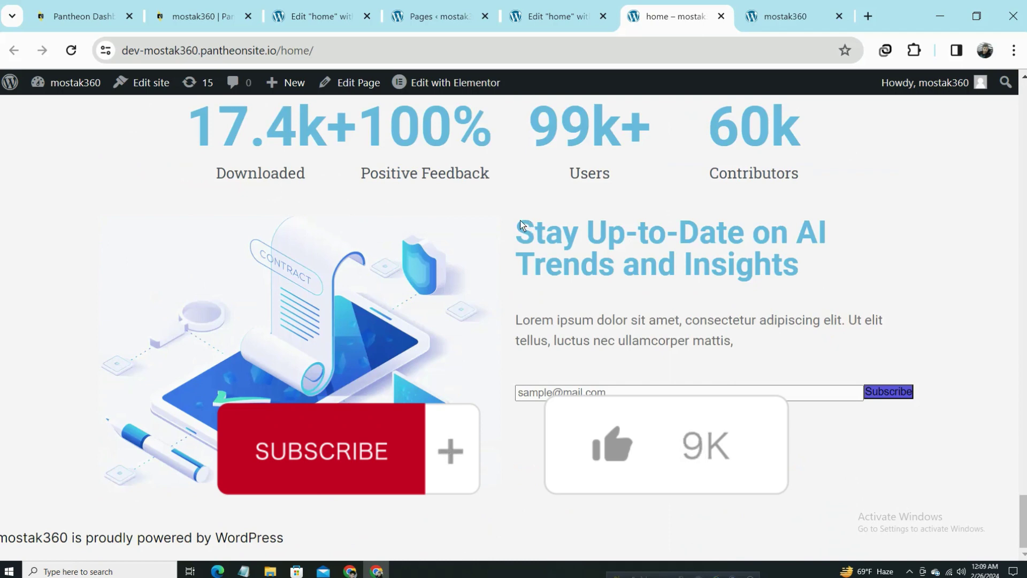
pyautogui.moveTo(516, 225); pyautogui.dragTo(782, 412)
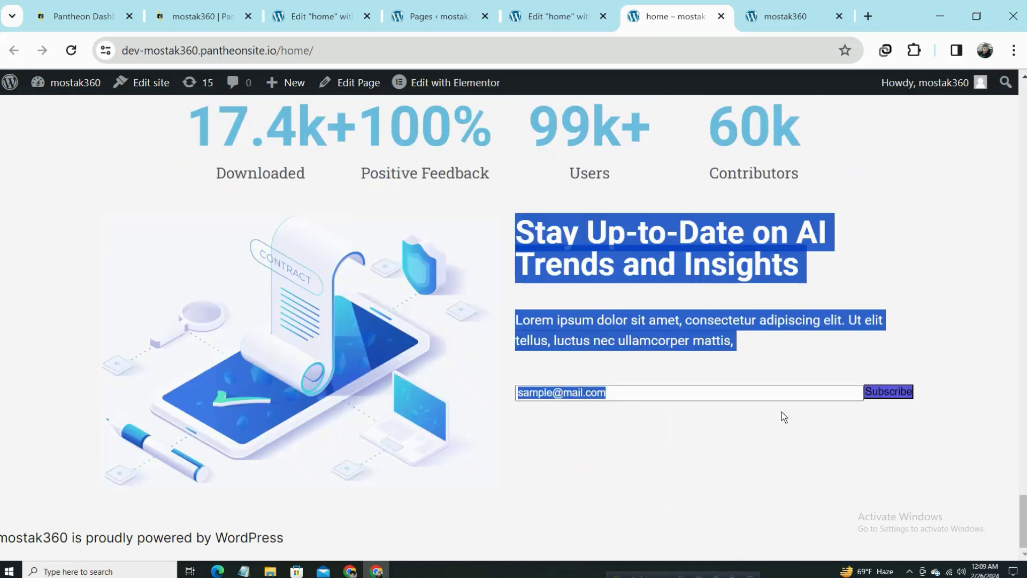
pyautogui.scroll(15, 688, 367)
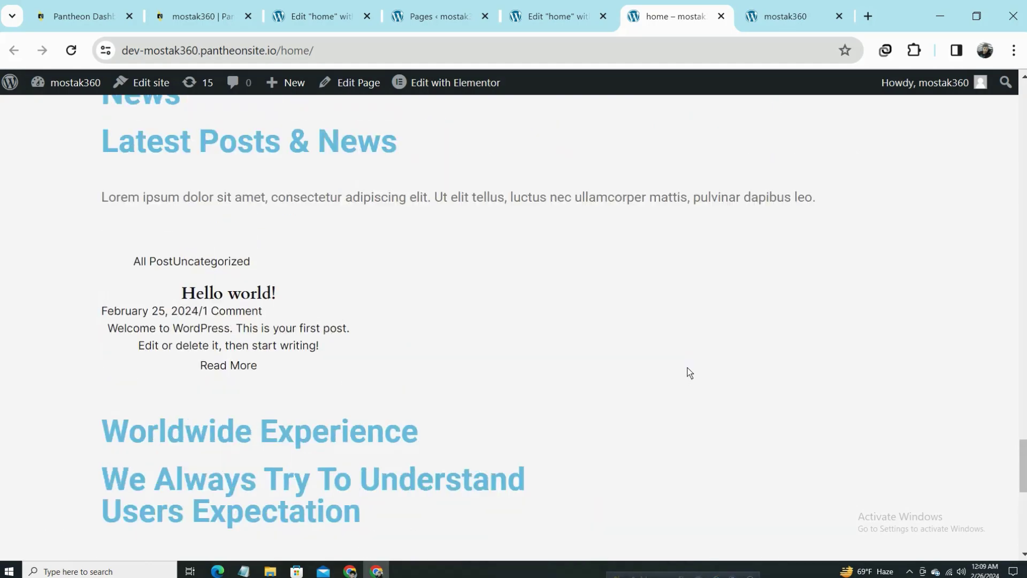